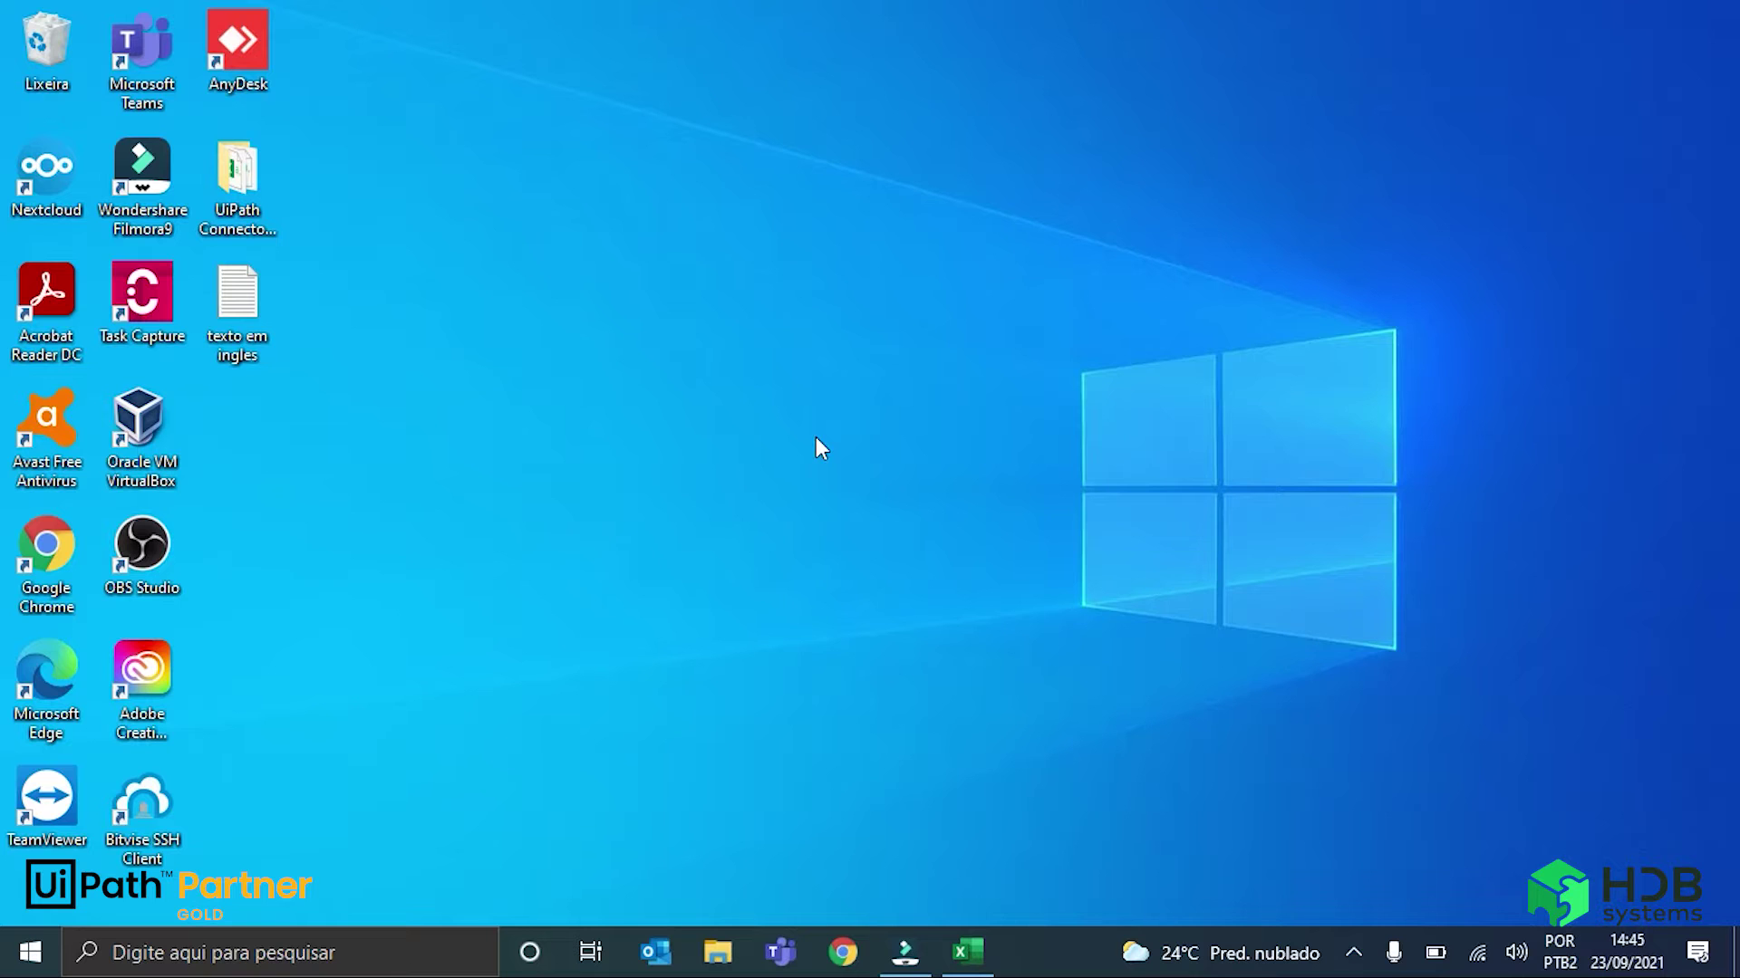
left_click(967, 952)
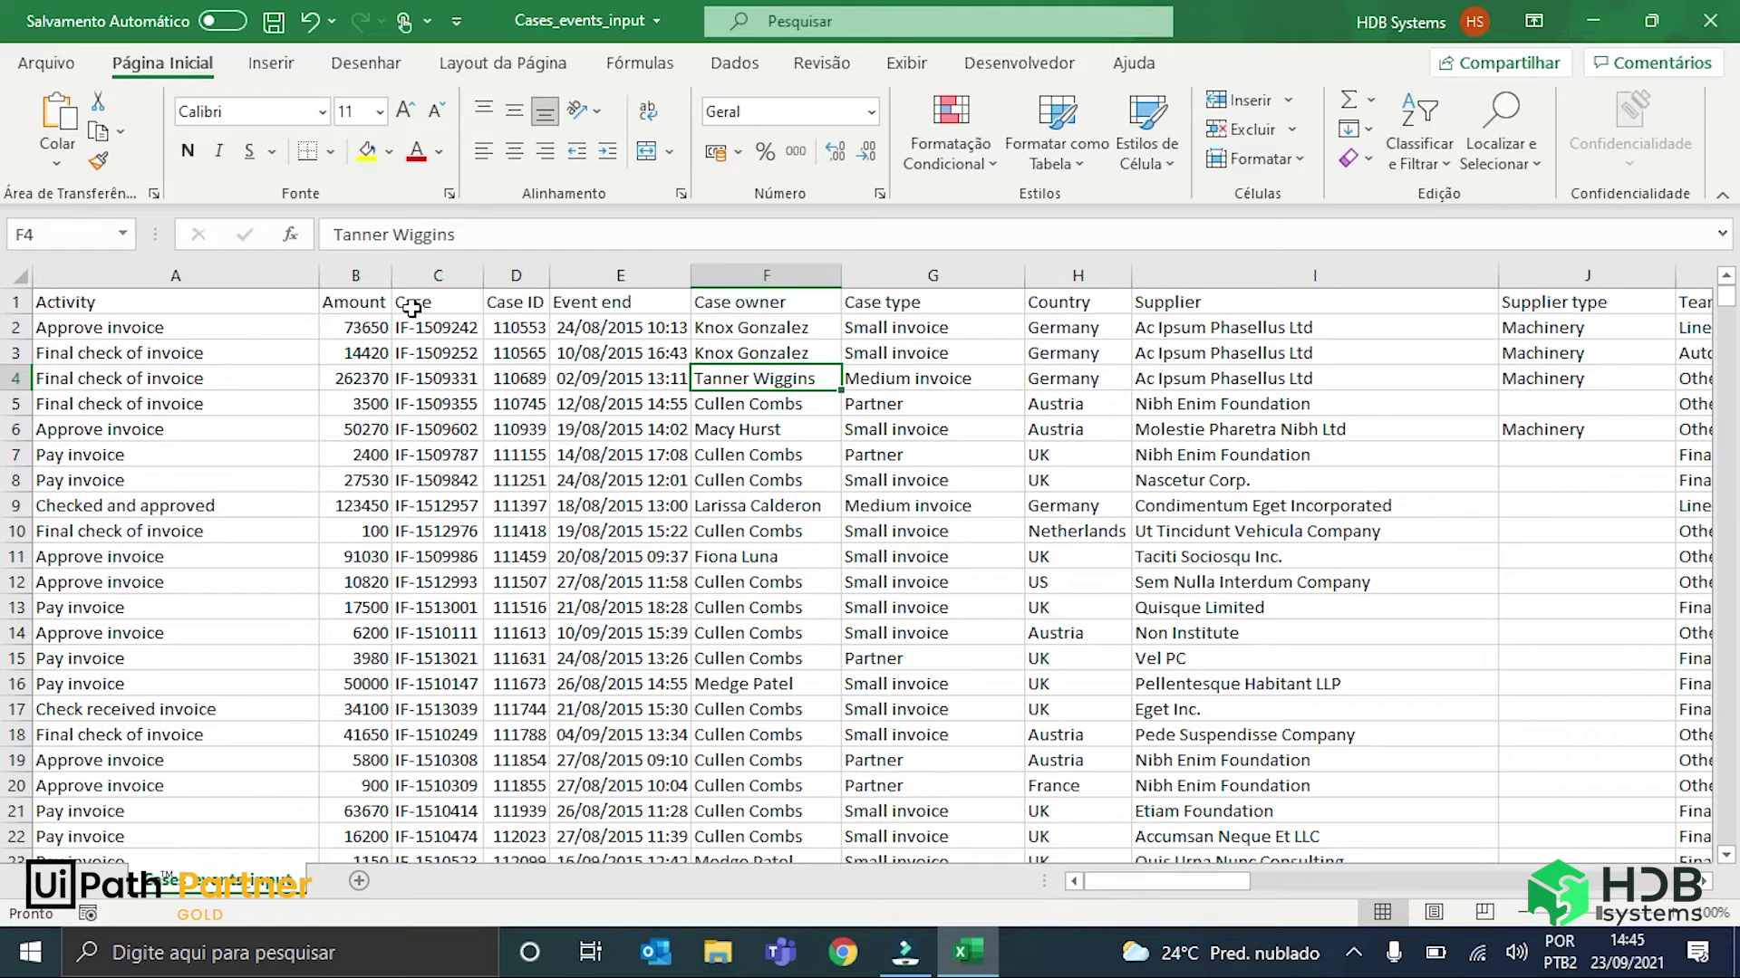
left_click(214, 299)
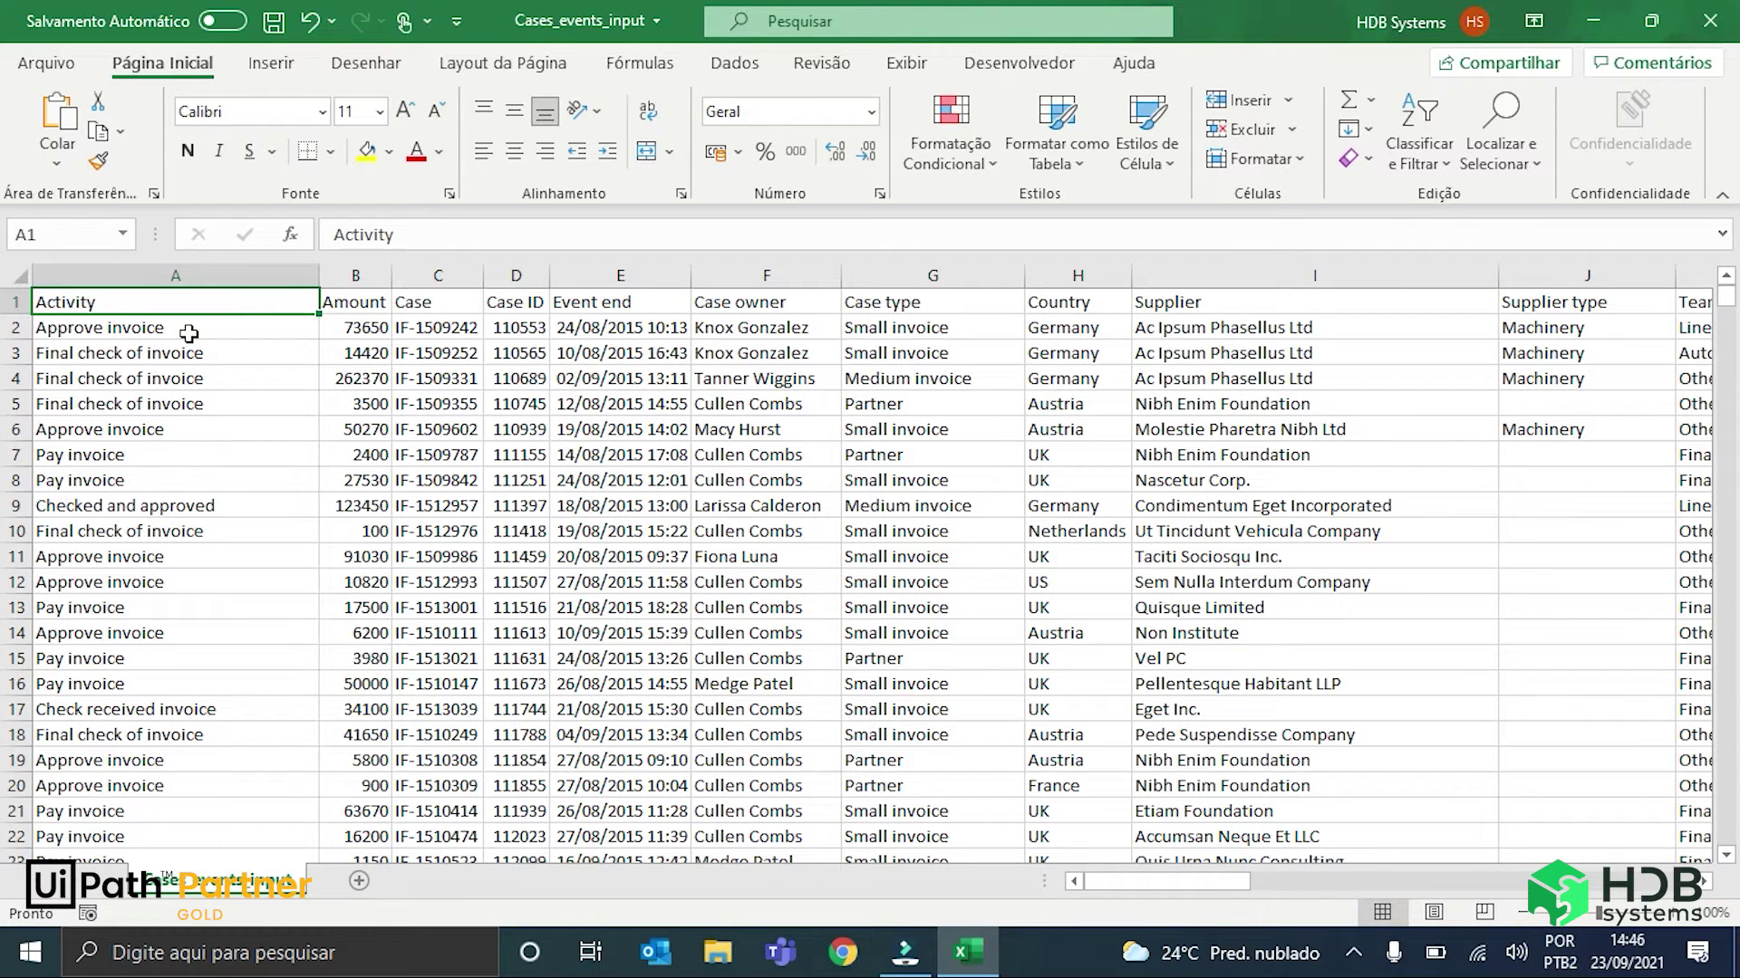
left_click(514, 303)
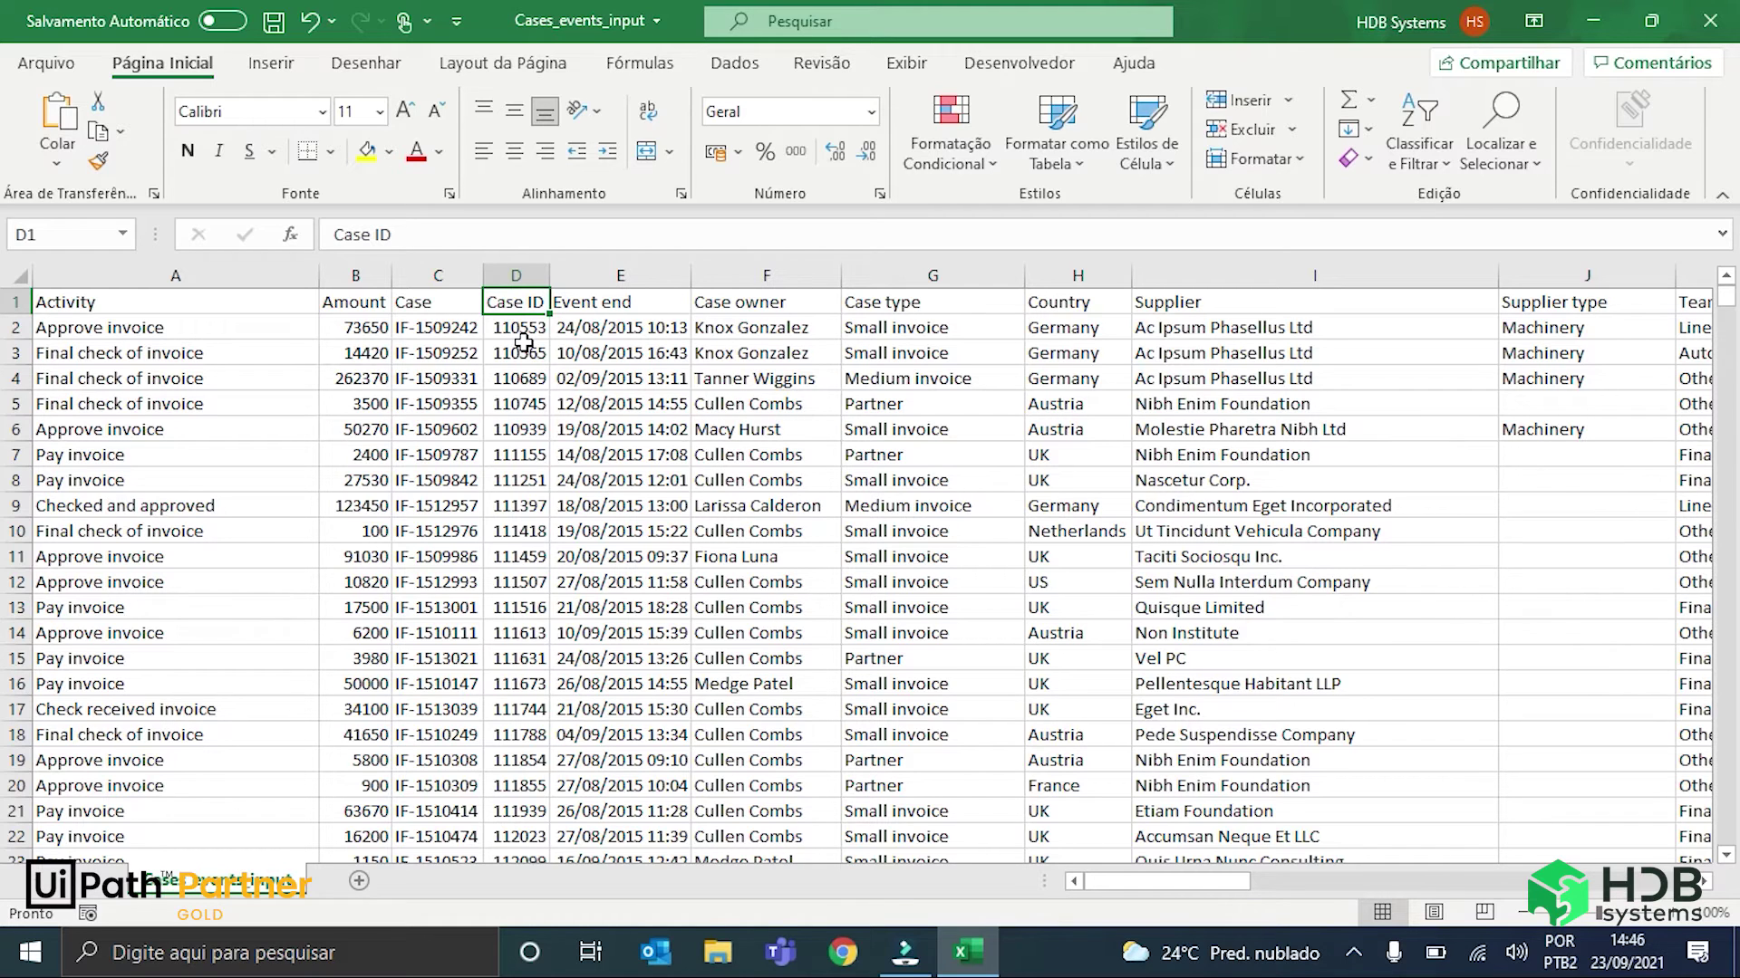
left_click(659, 302)
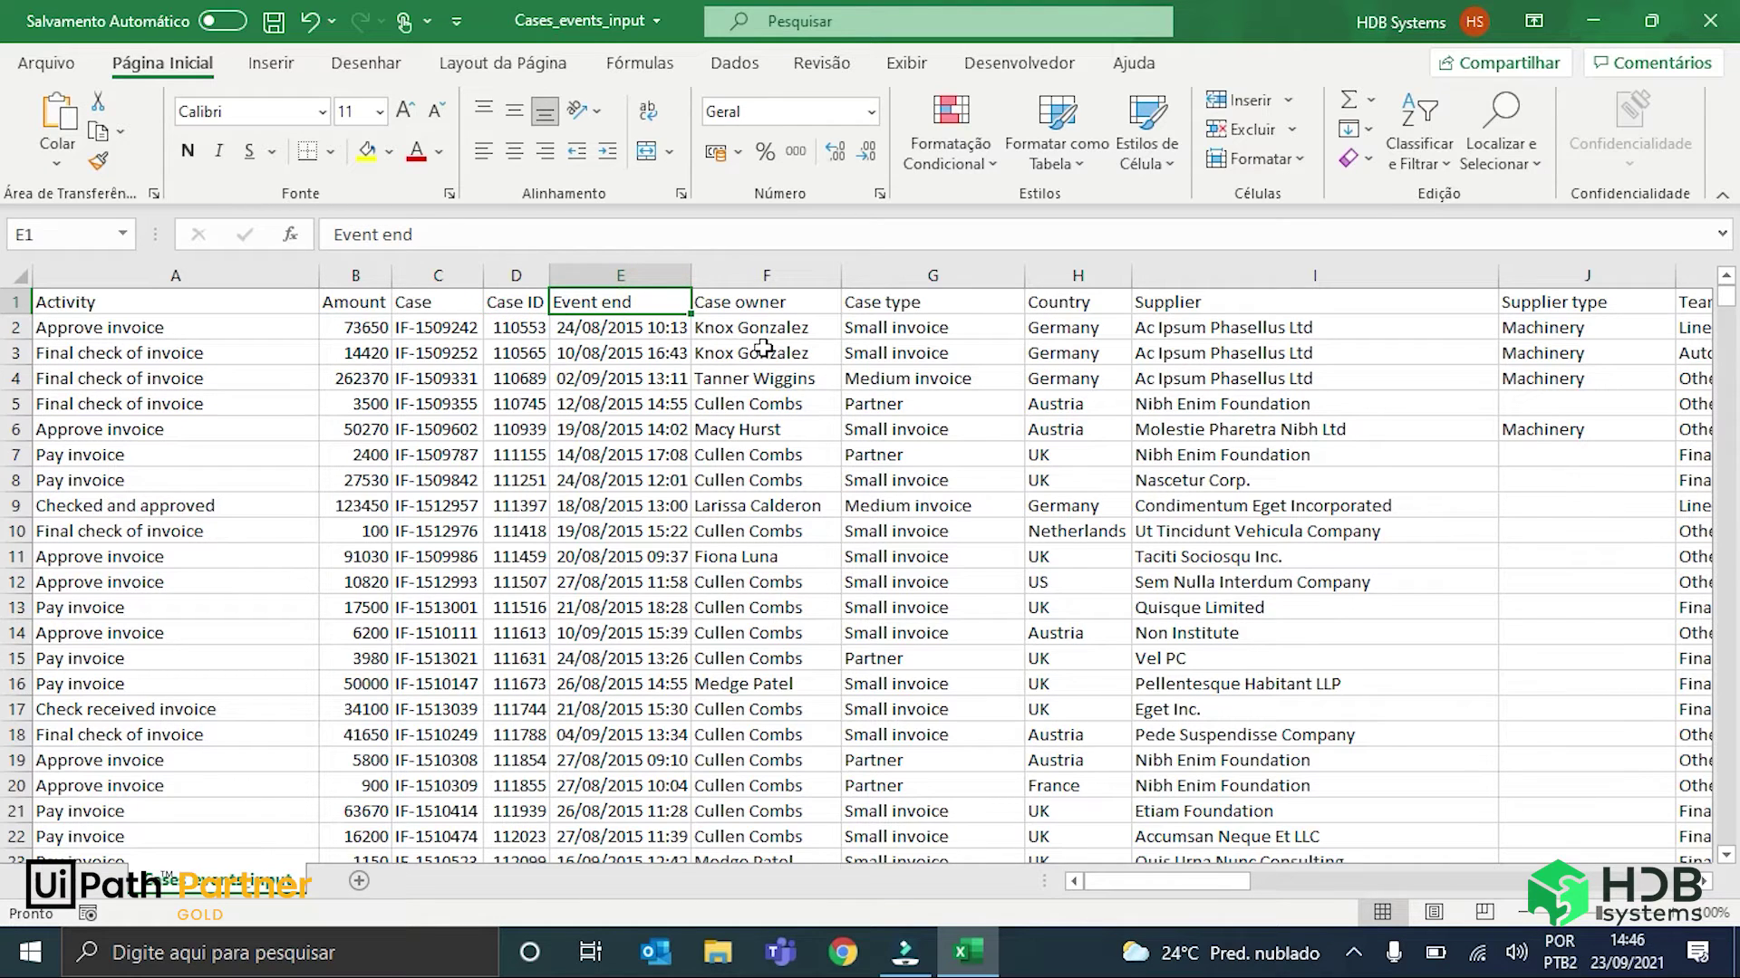
left_click(585, 328)
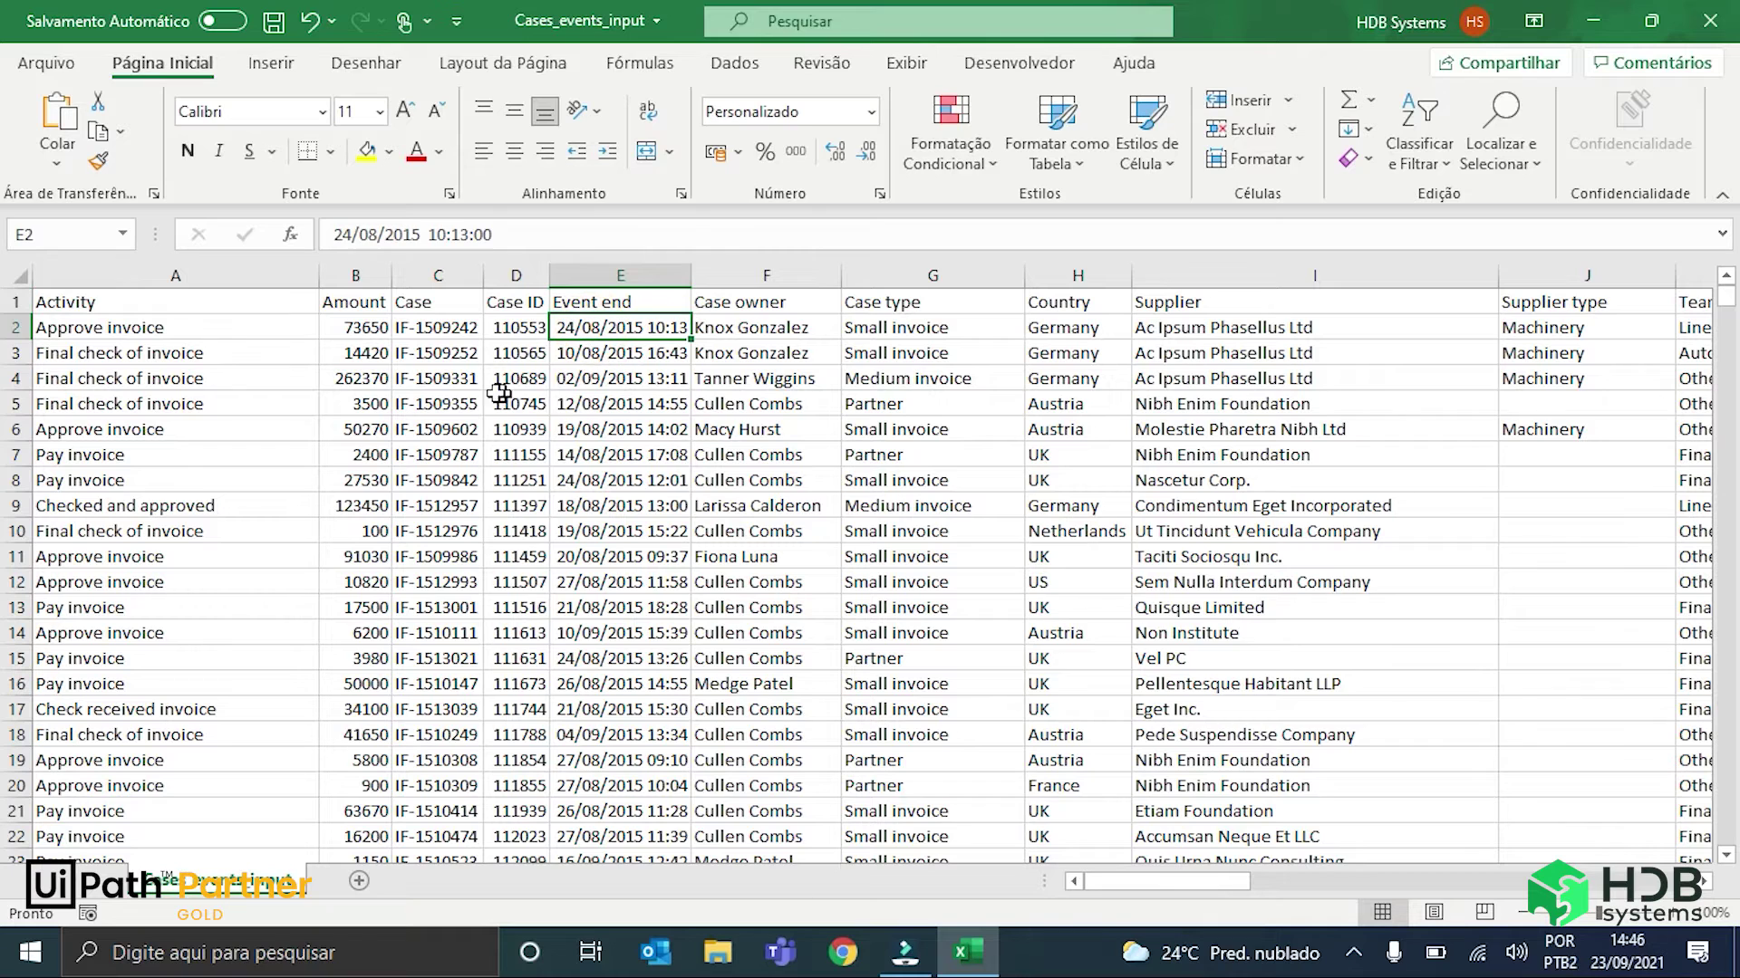
left_click(169, 337)
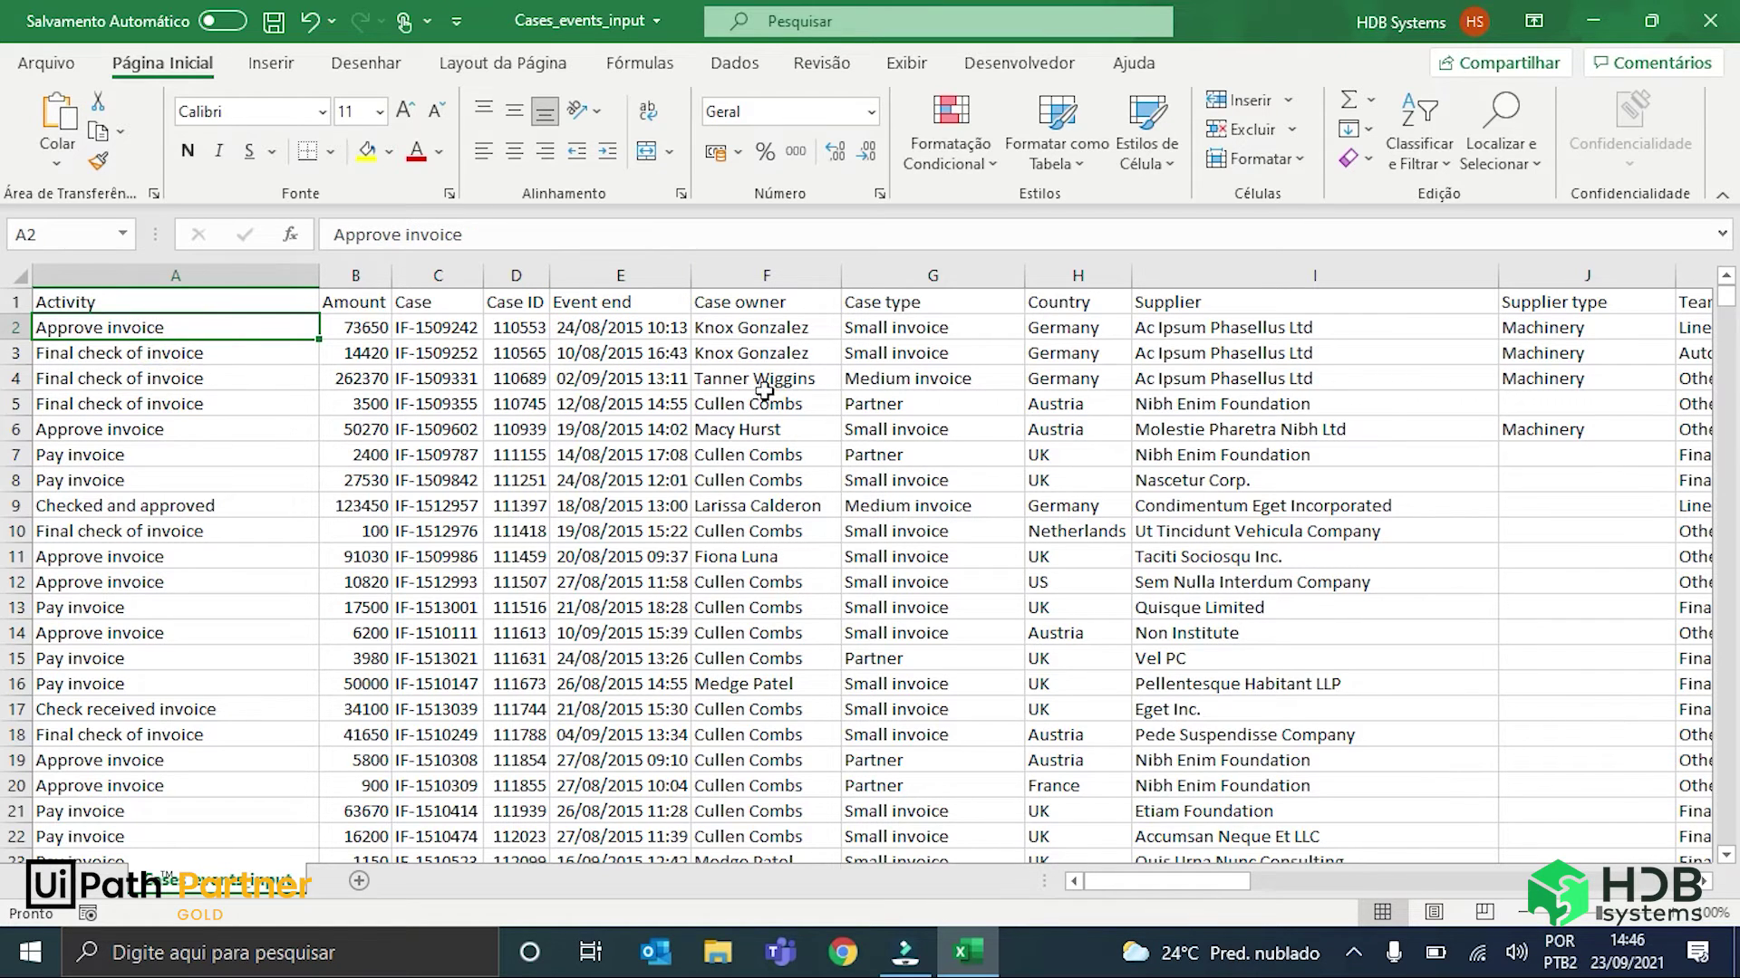
left_click(792, 333)
left_click(776, 299)
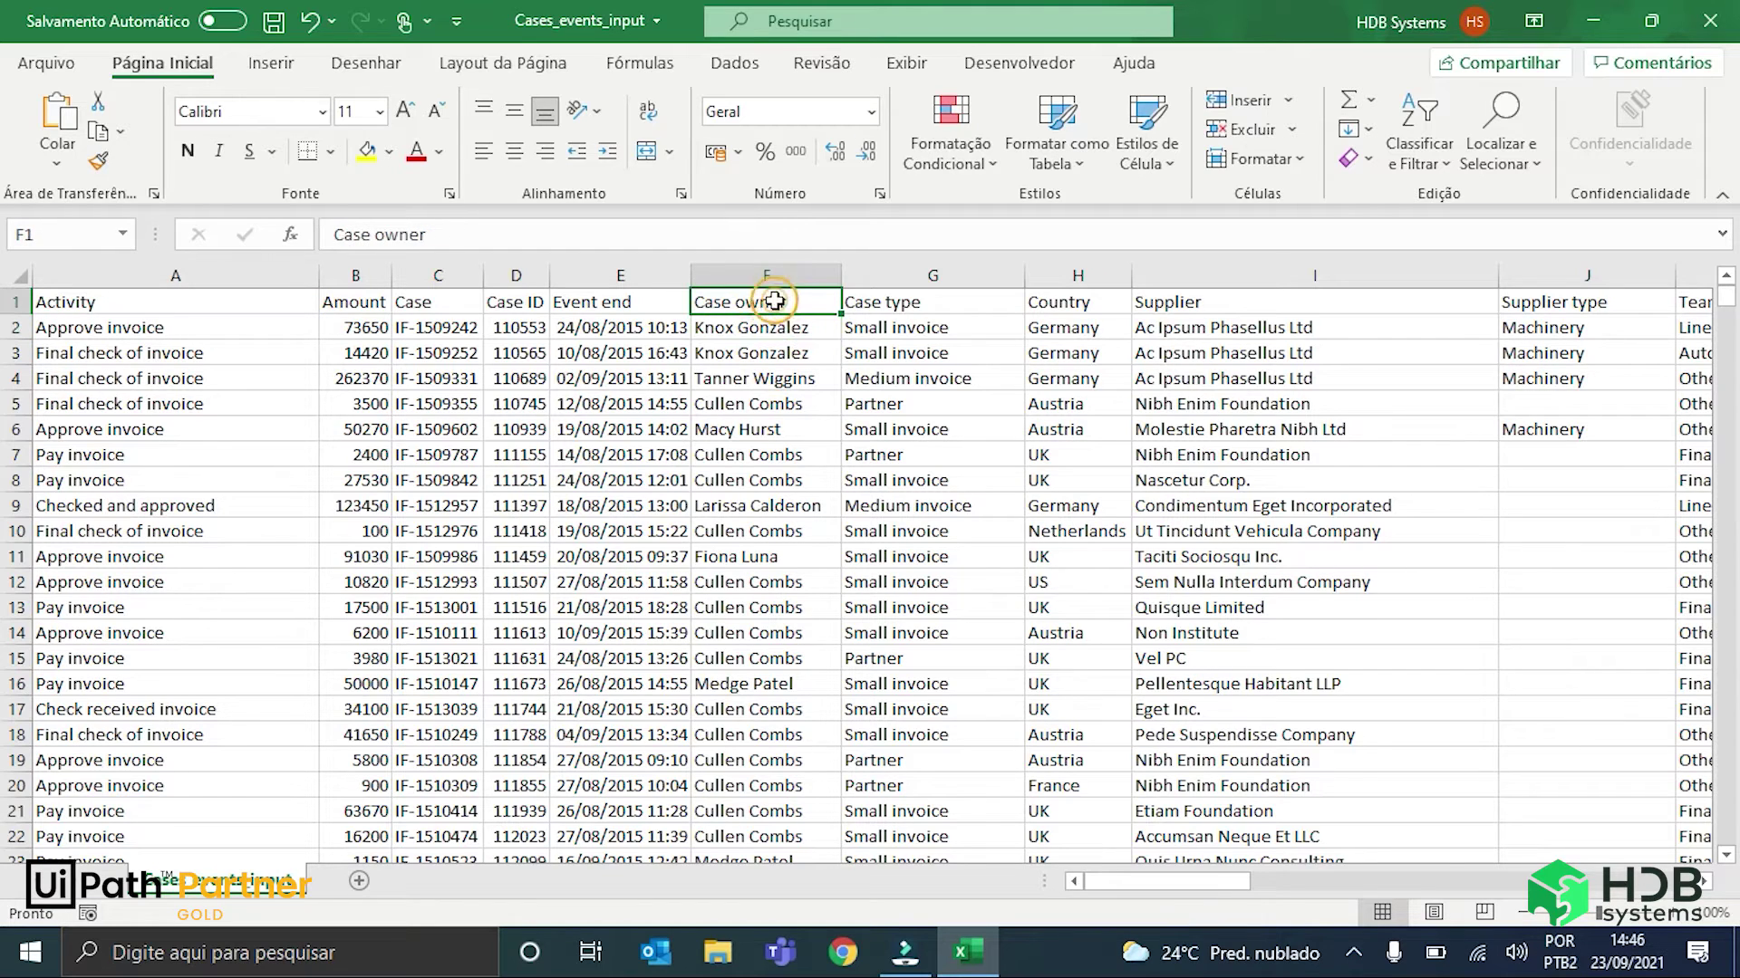
left_click(783, 332)
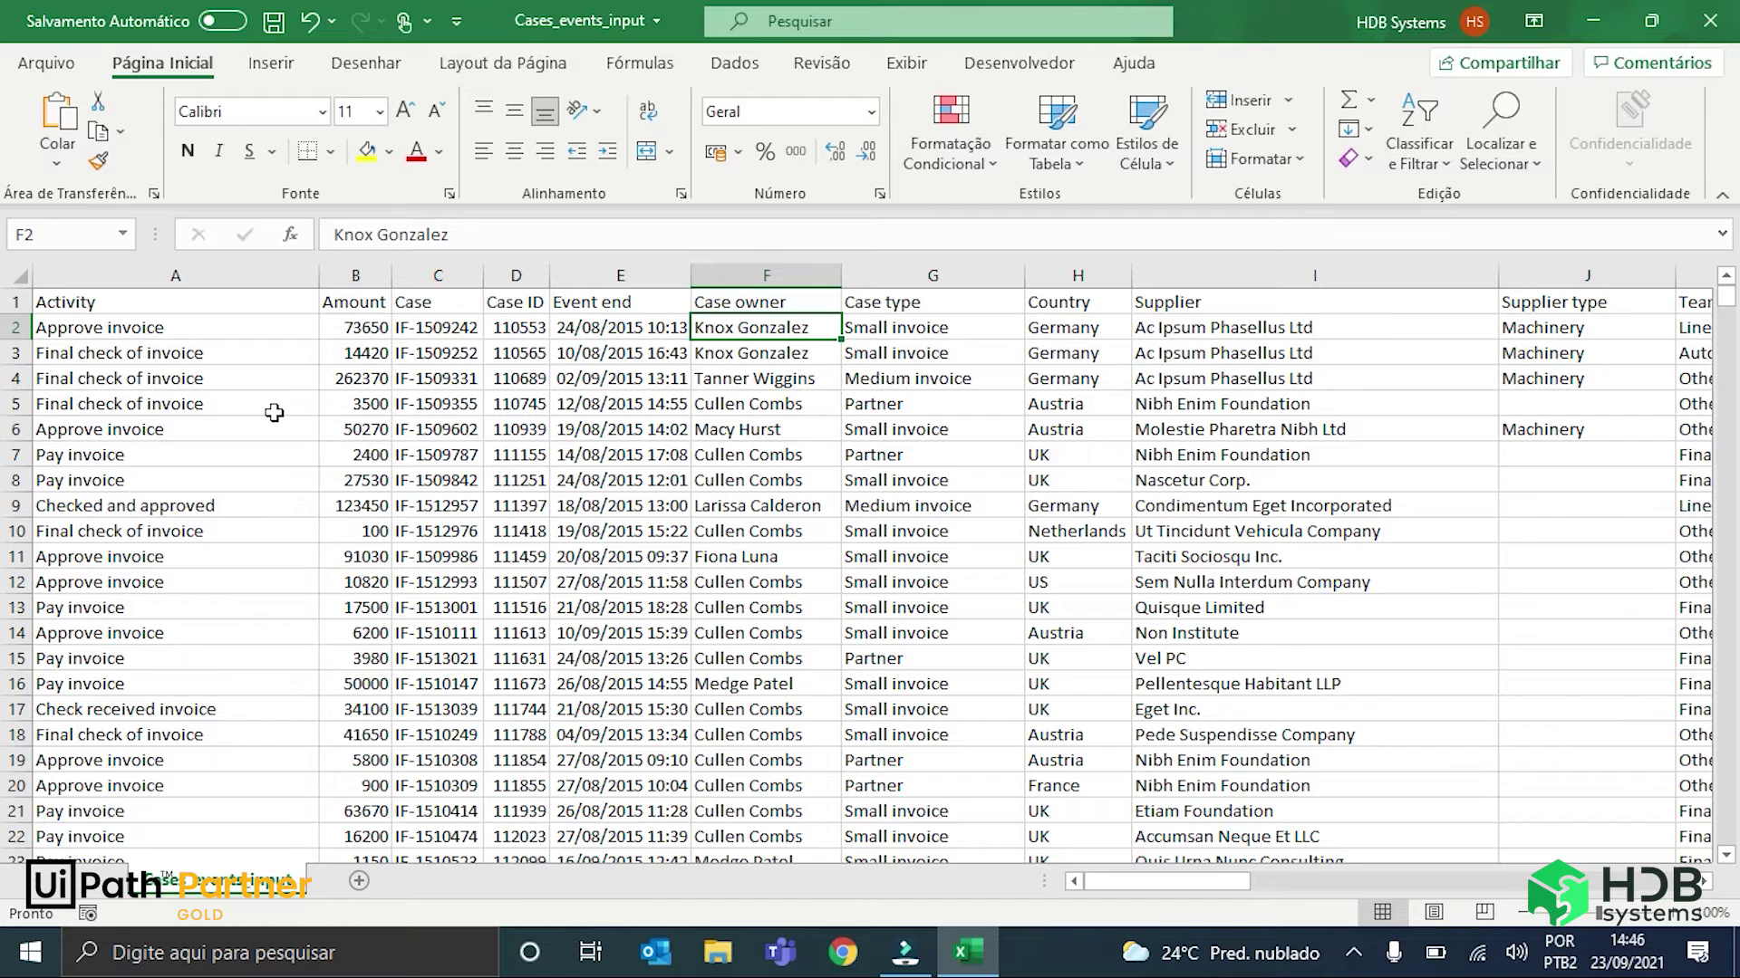
Bold the Activity (A1), Case ID (D1) and Event end (E1) headers, then check the first row's values
left_click(91, 302)
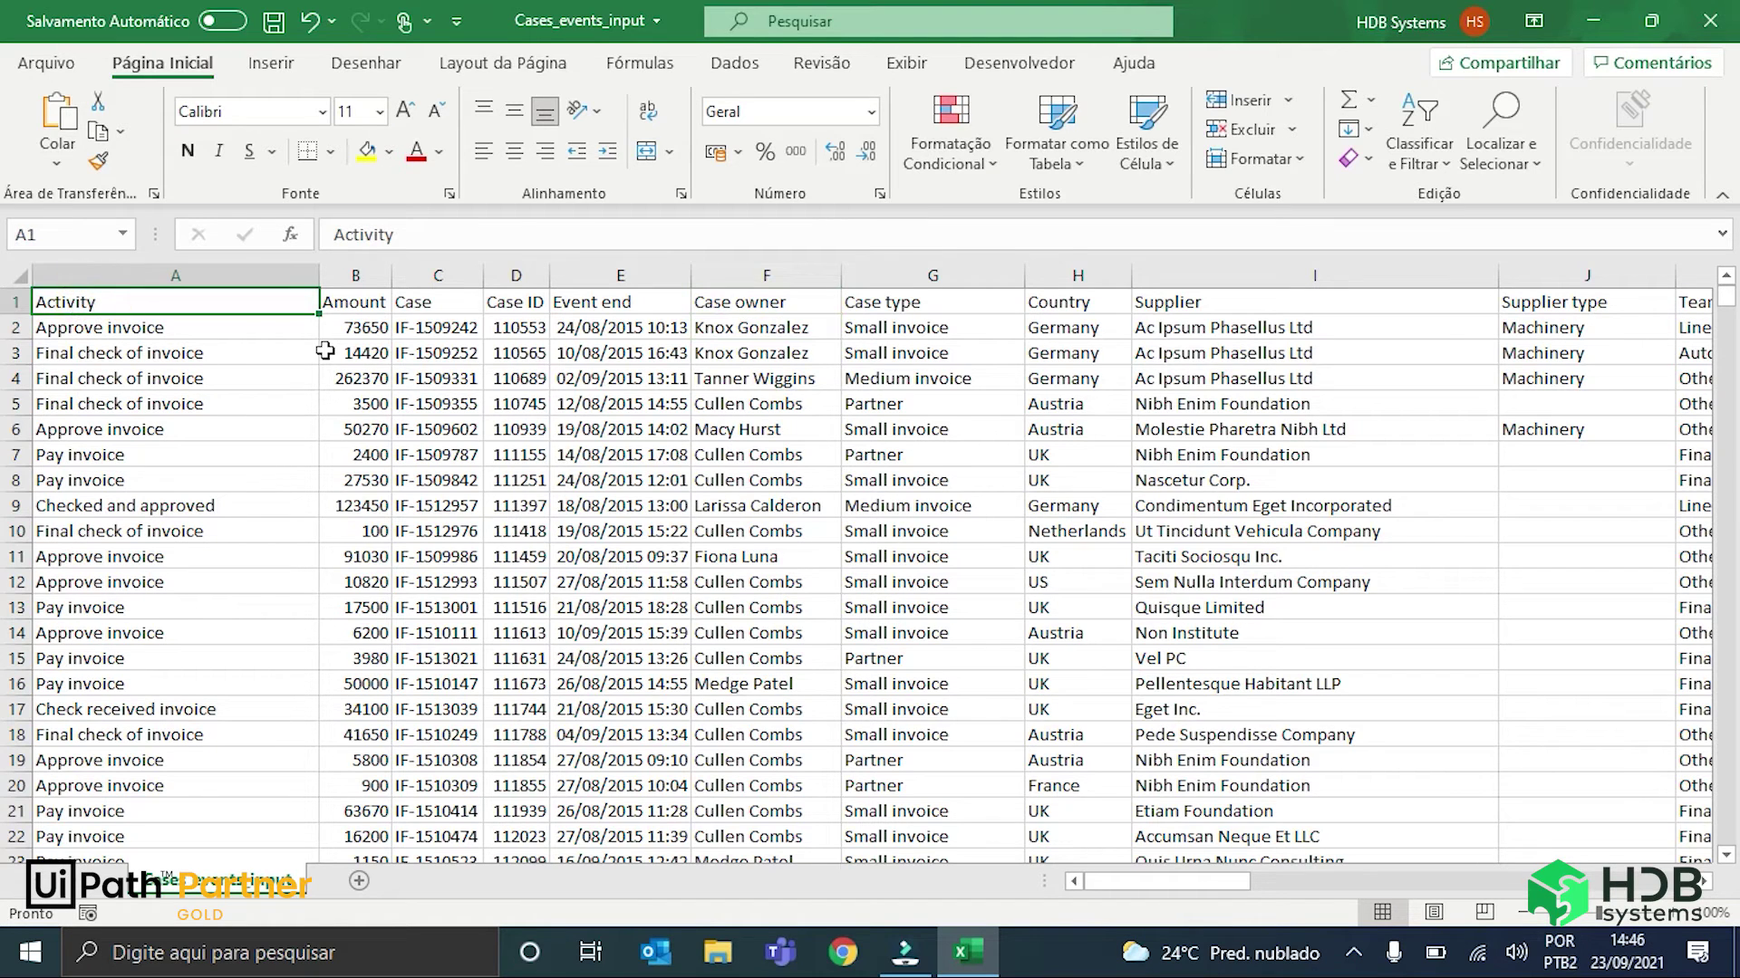
left_click(188, 151)
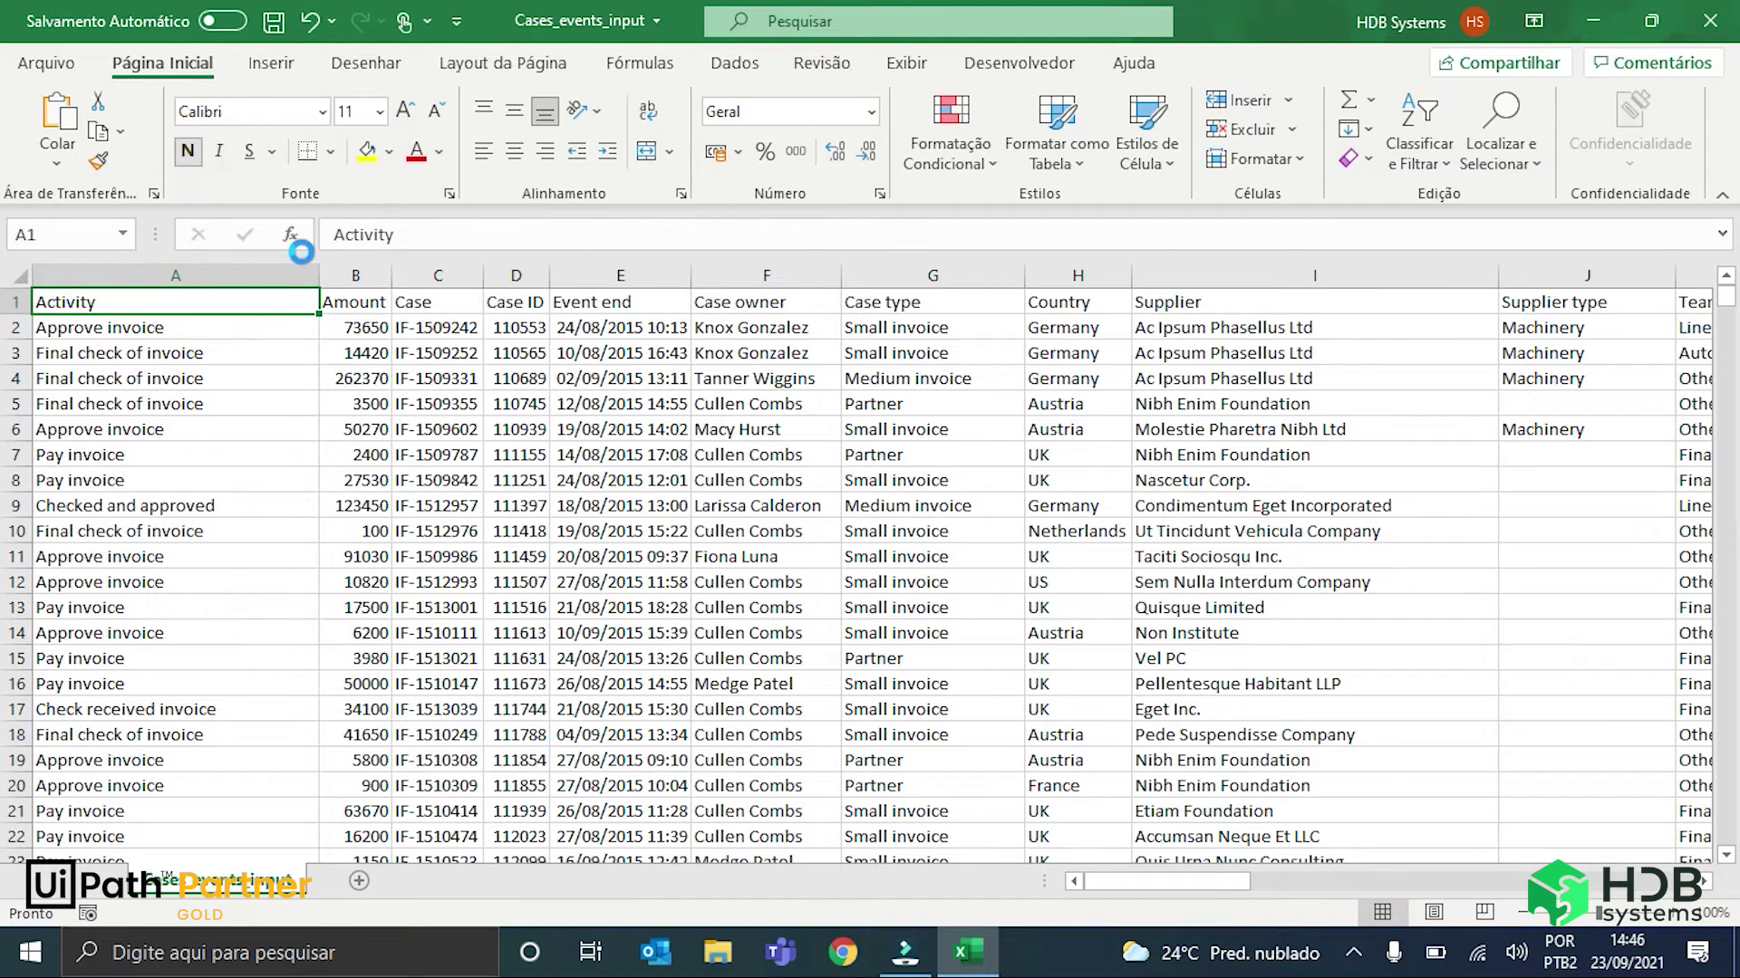
left_click(515, 305)
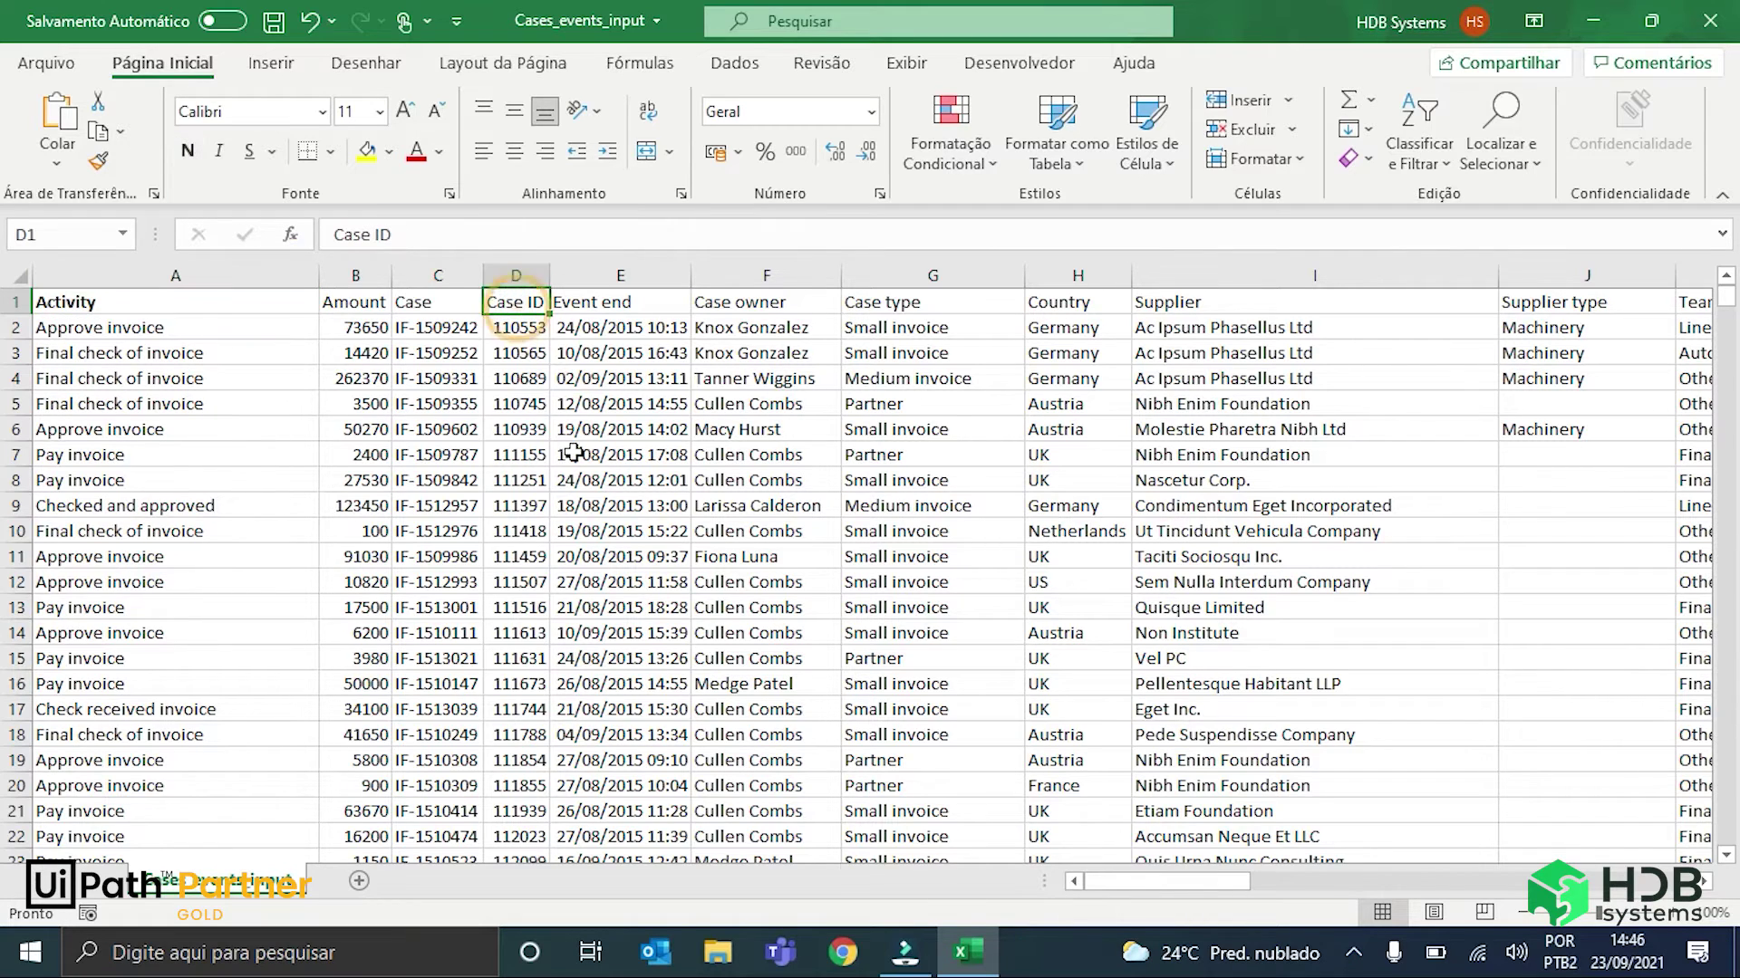
left_click(187, 151)
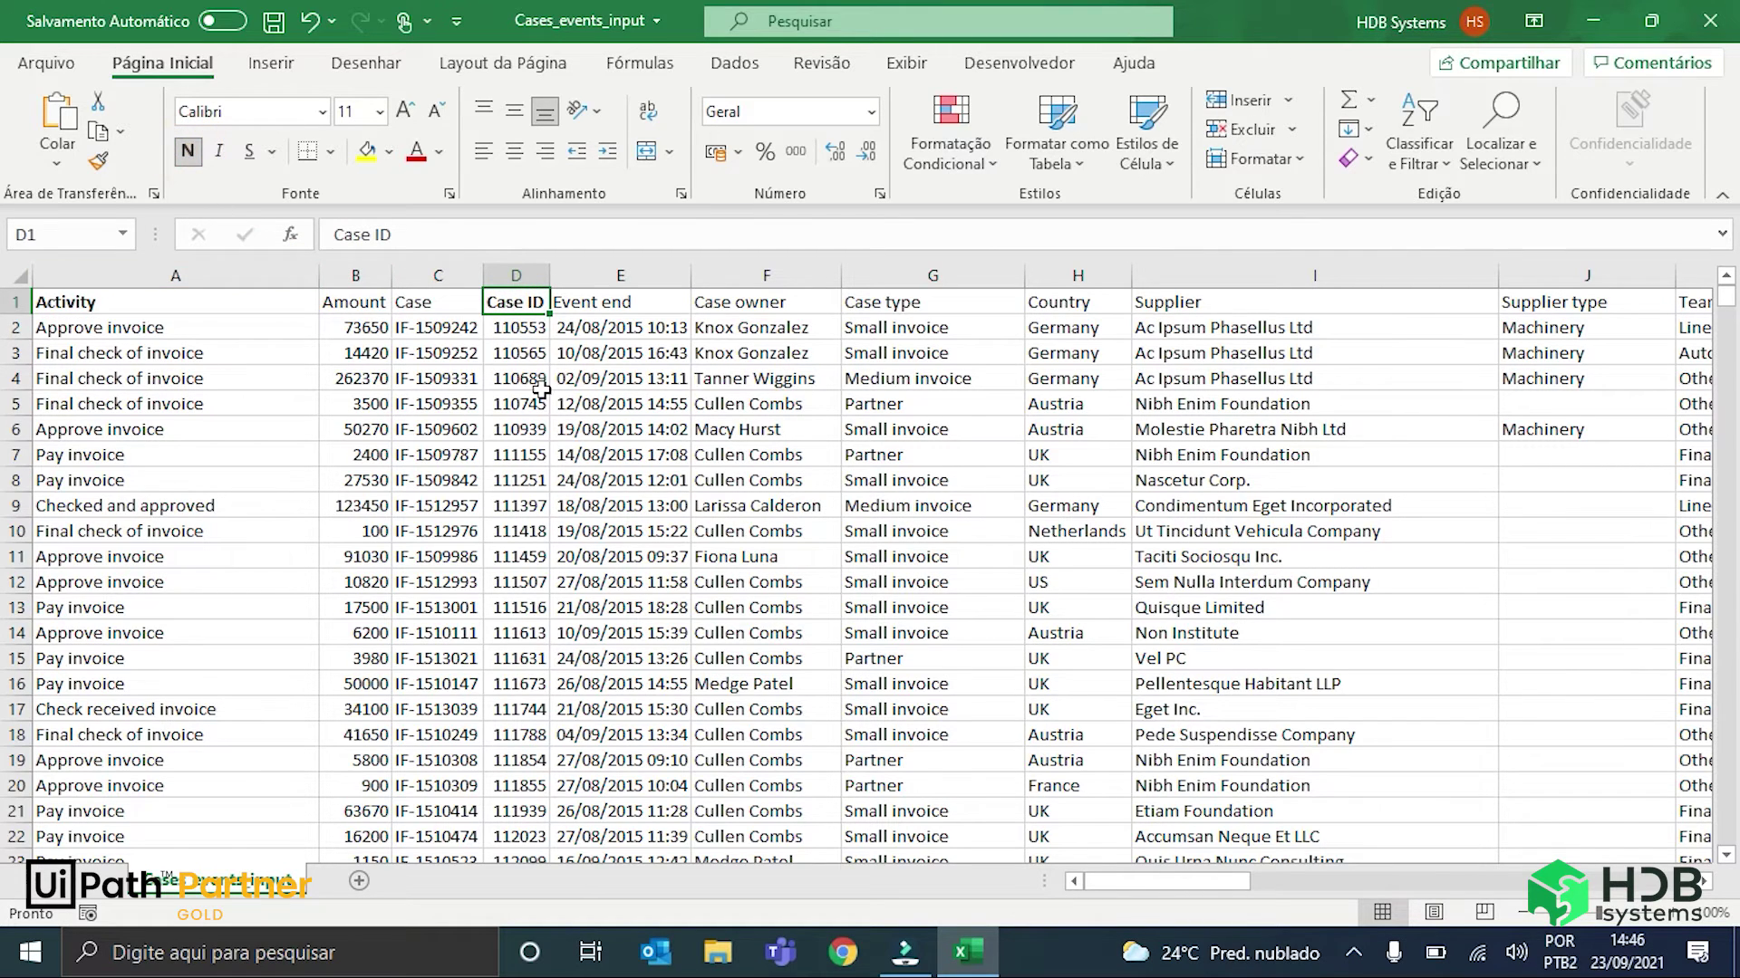
left_click(609, 302)
left_click(188, 150)
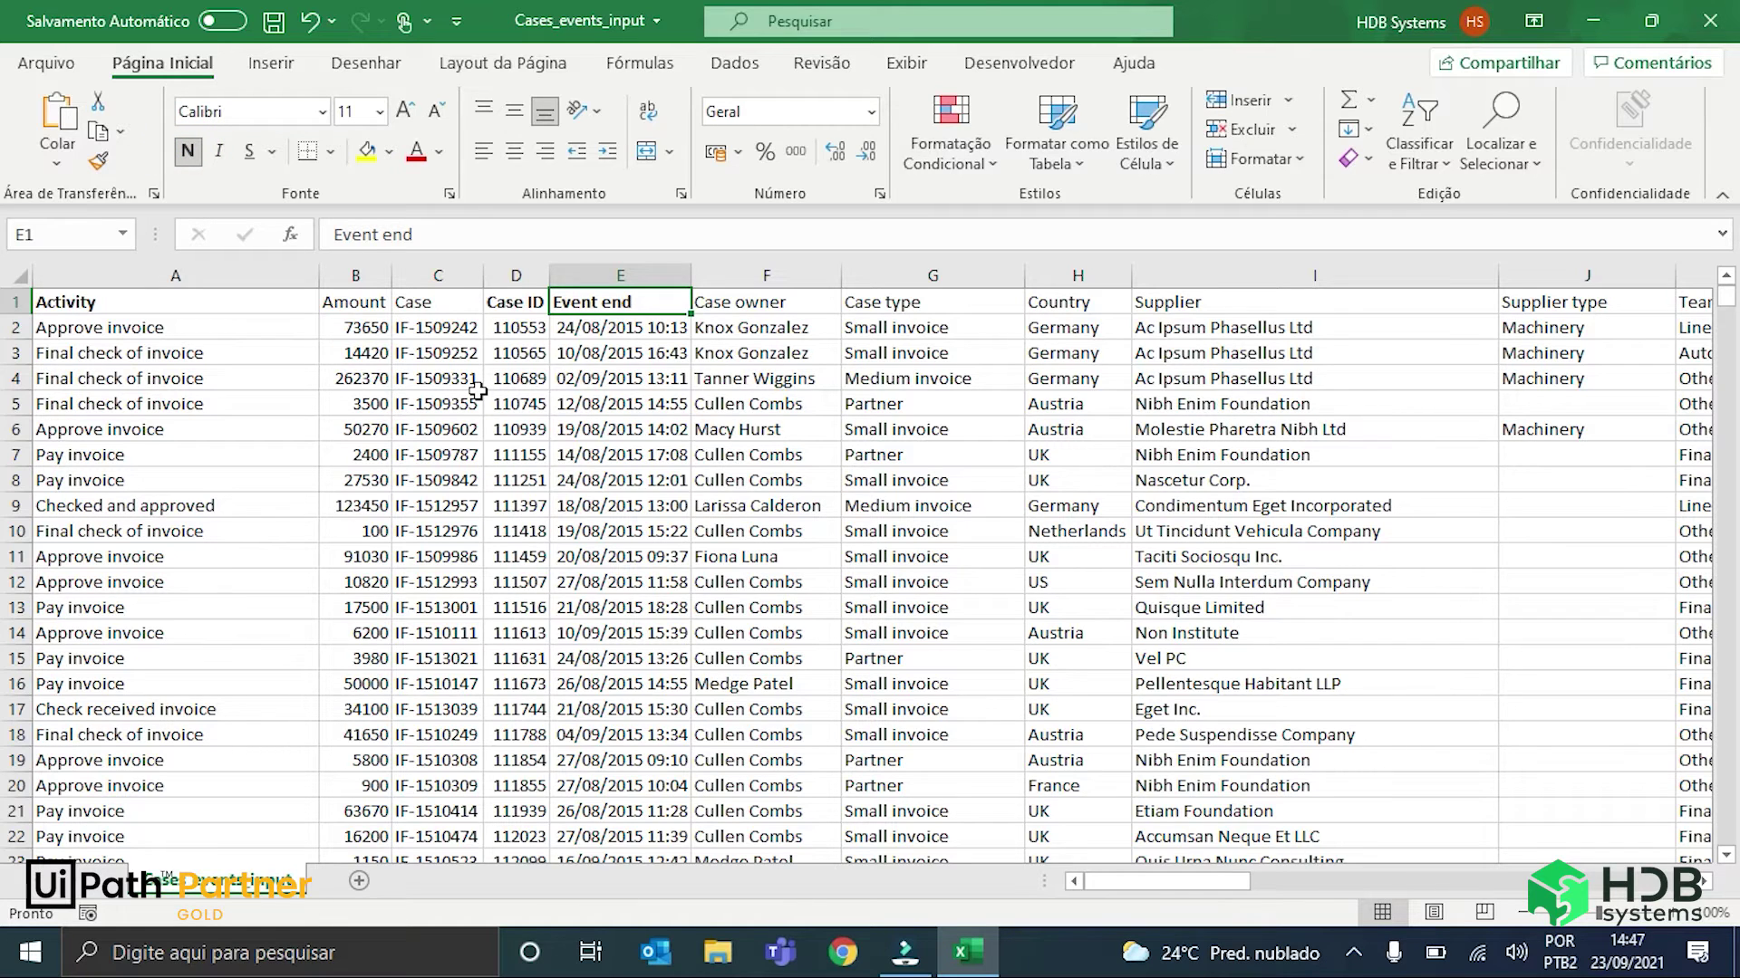
left_click(169, 328)
left_click(521, 330)
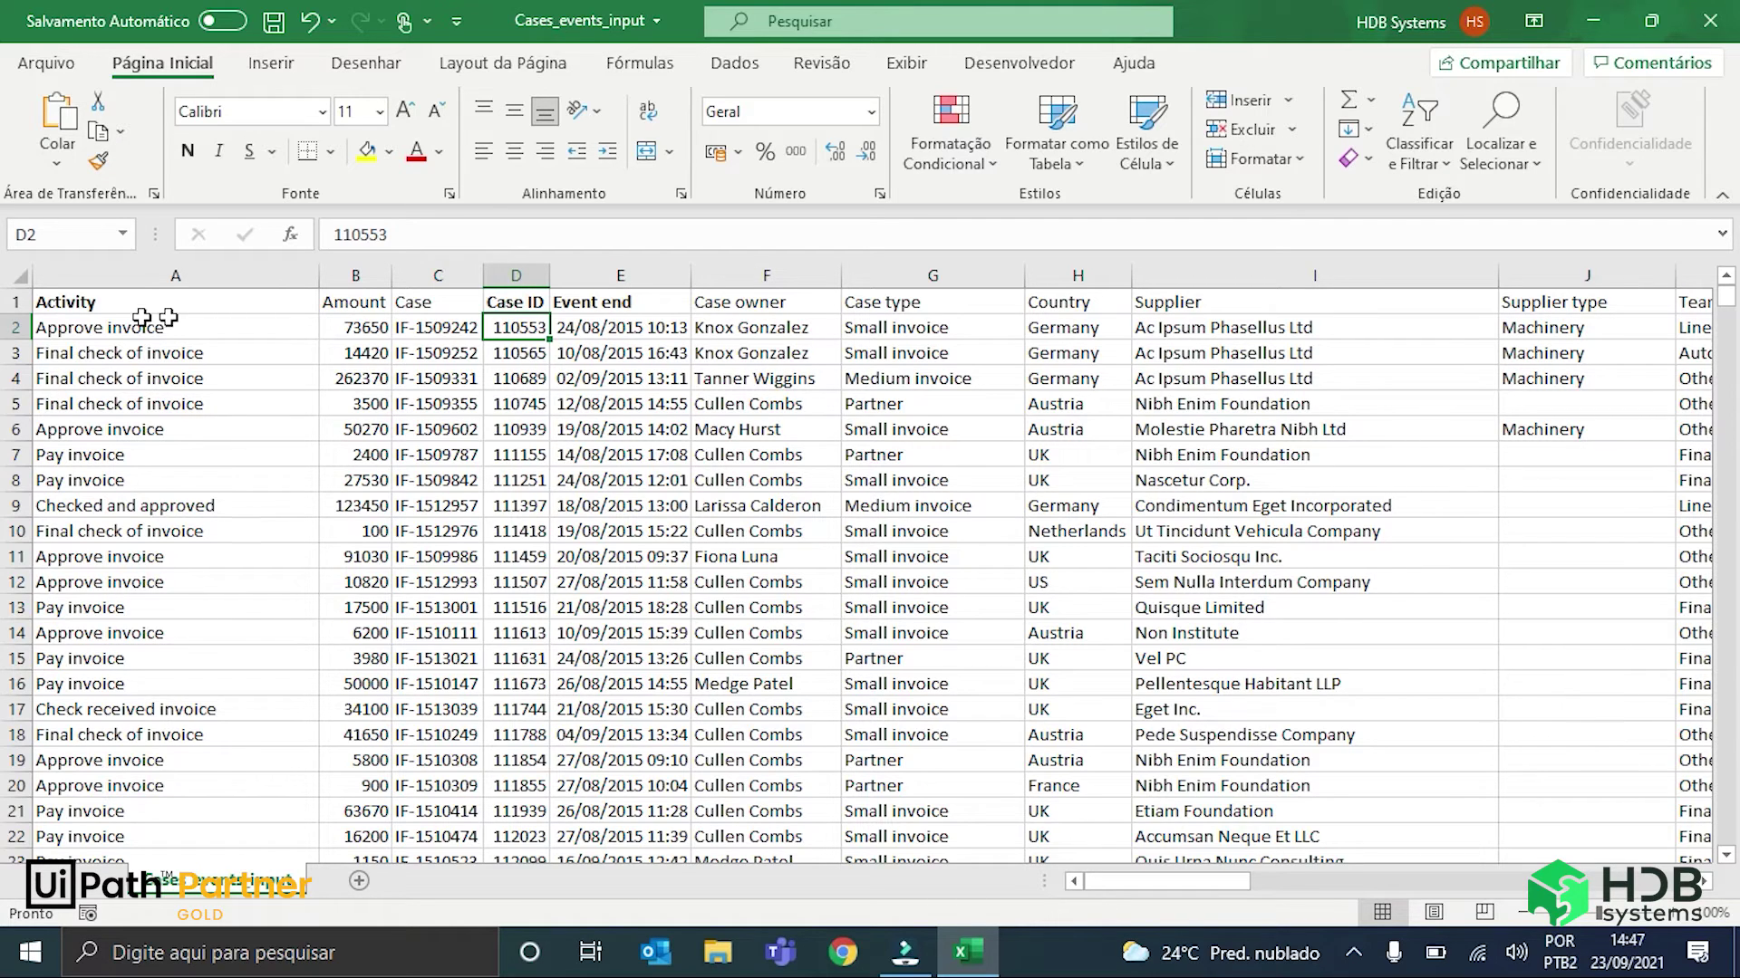
Enable filtering on the header row and restrict the Case ID column to 107047 only
left_click(16, 302)
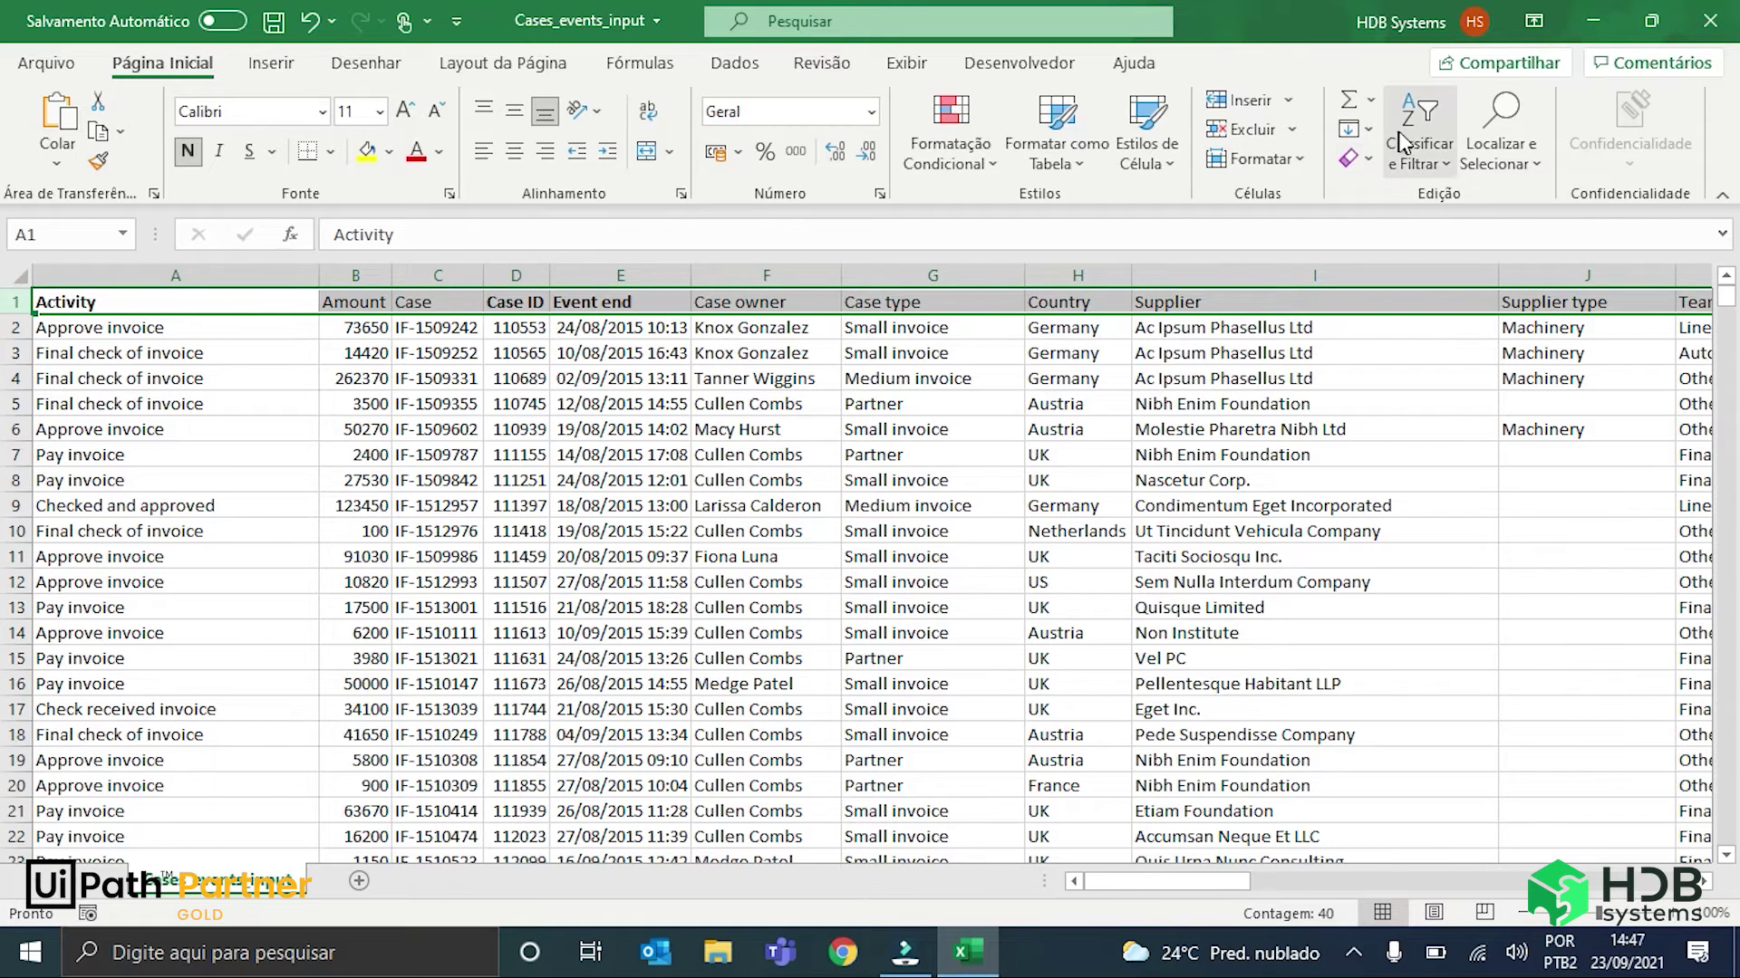
left_click(1414, 136)
left_click(1415, 302)
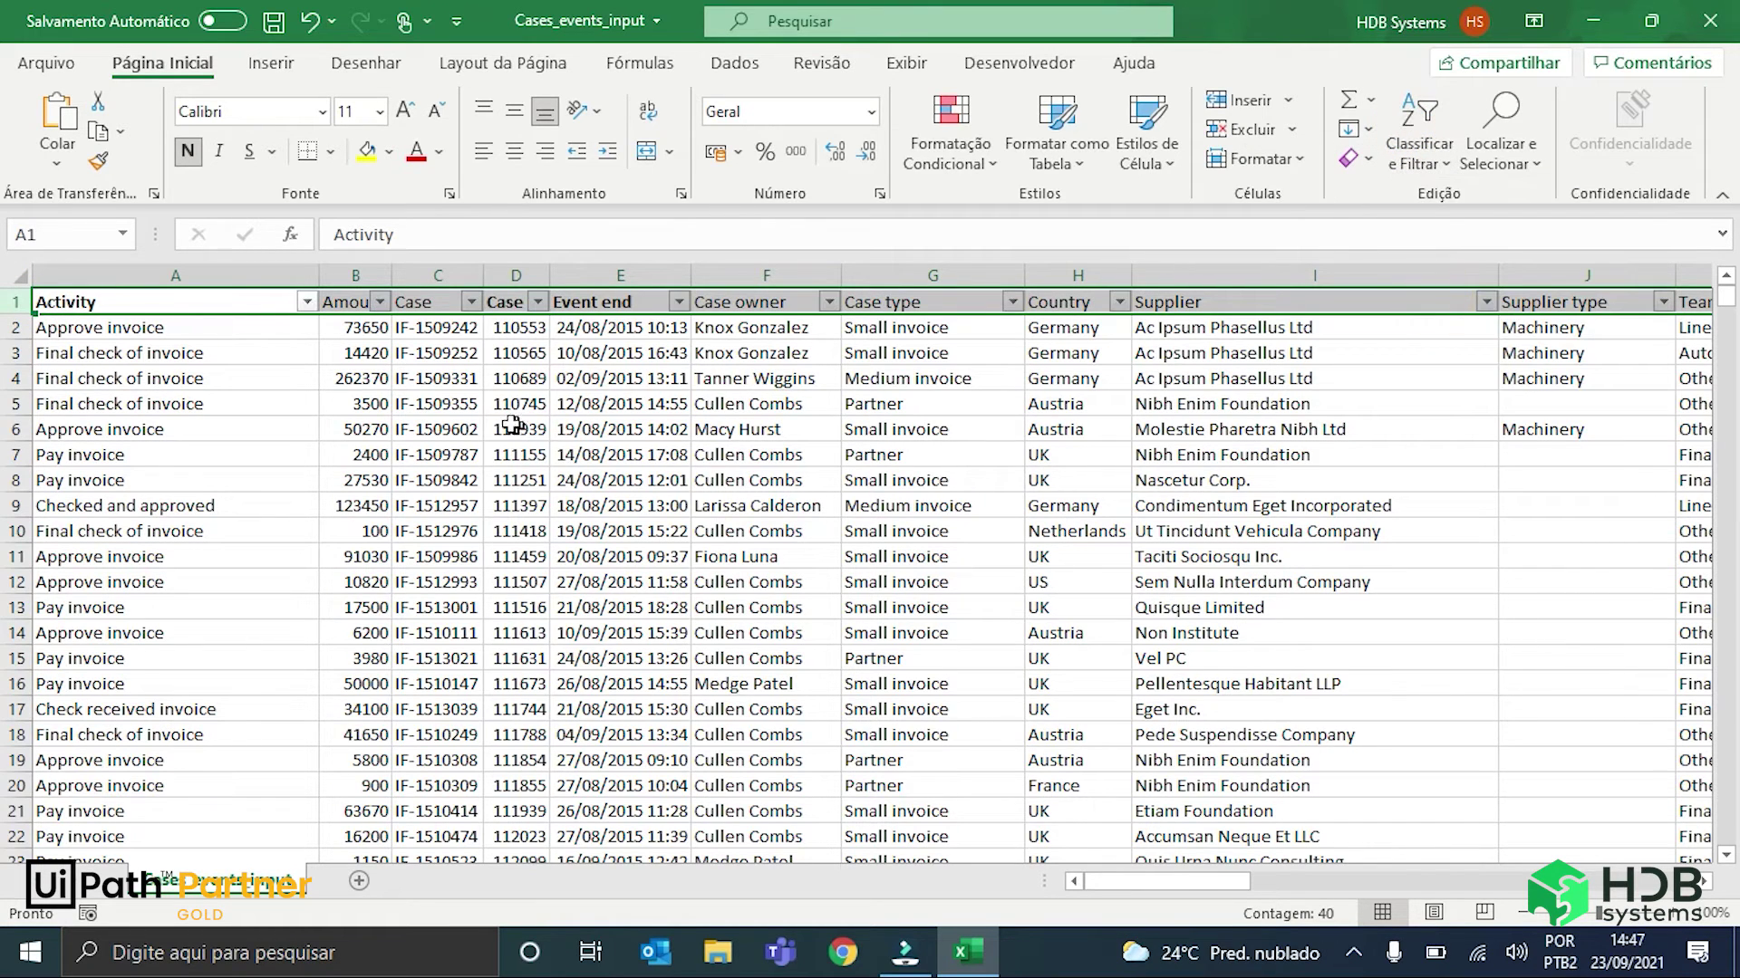
left_click(538, 301)
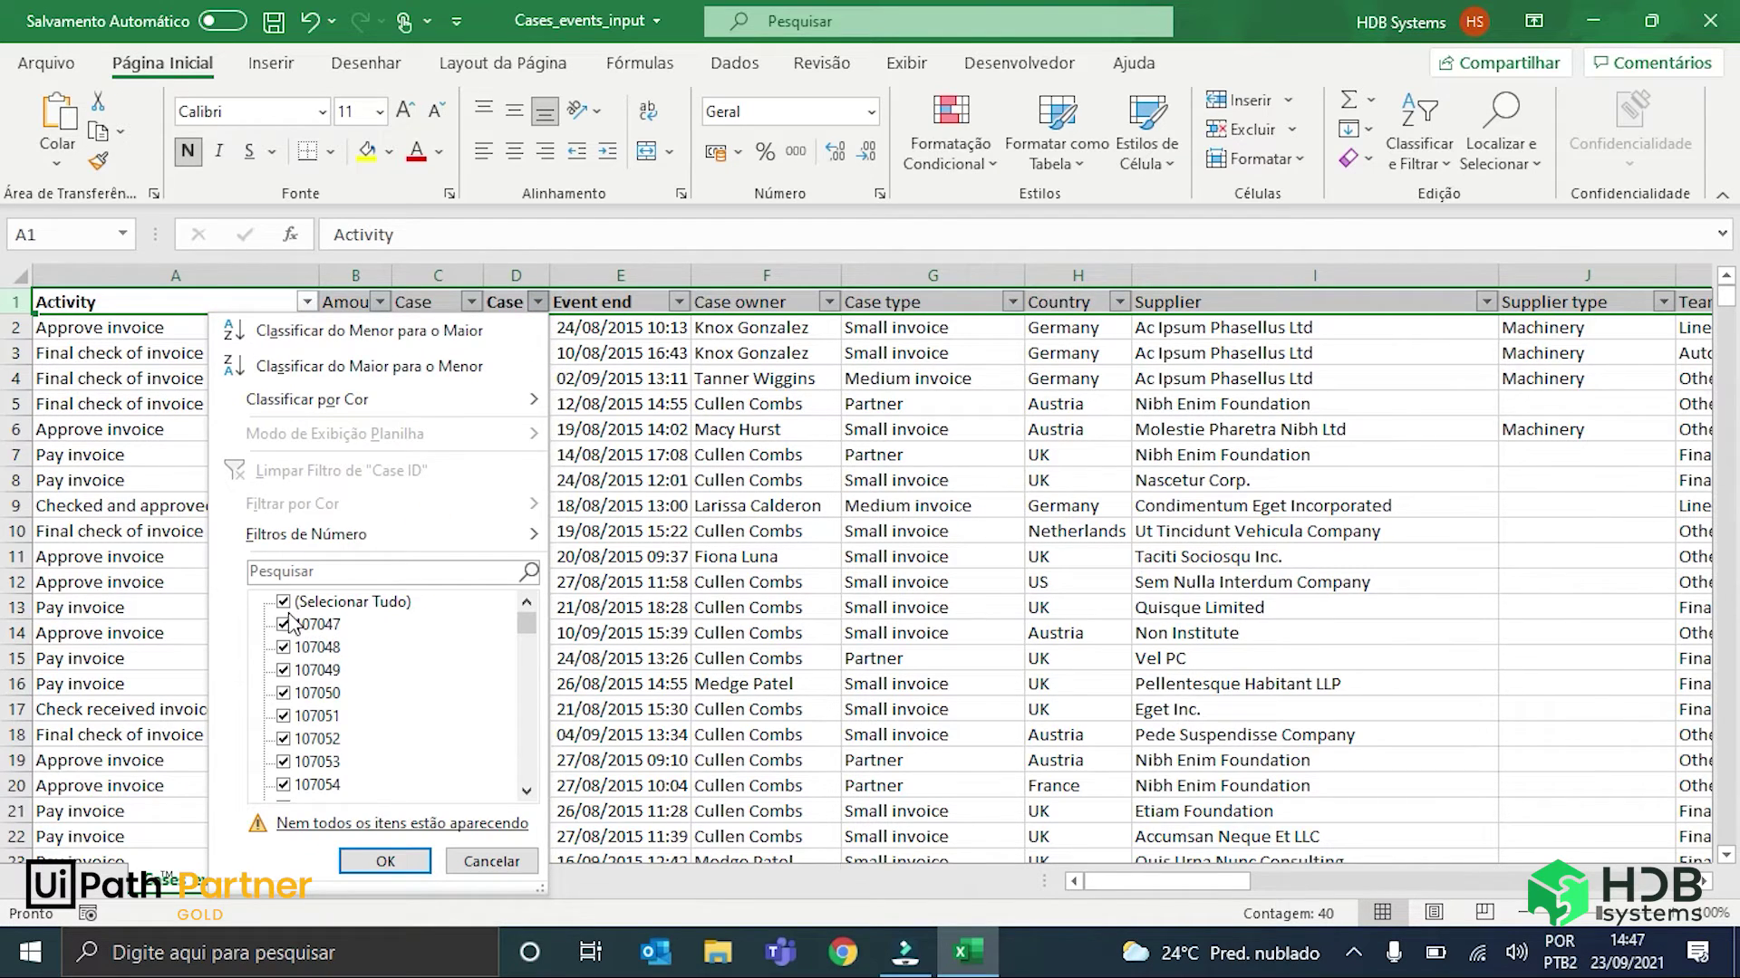
left_click(283, 601)
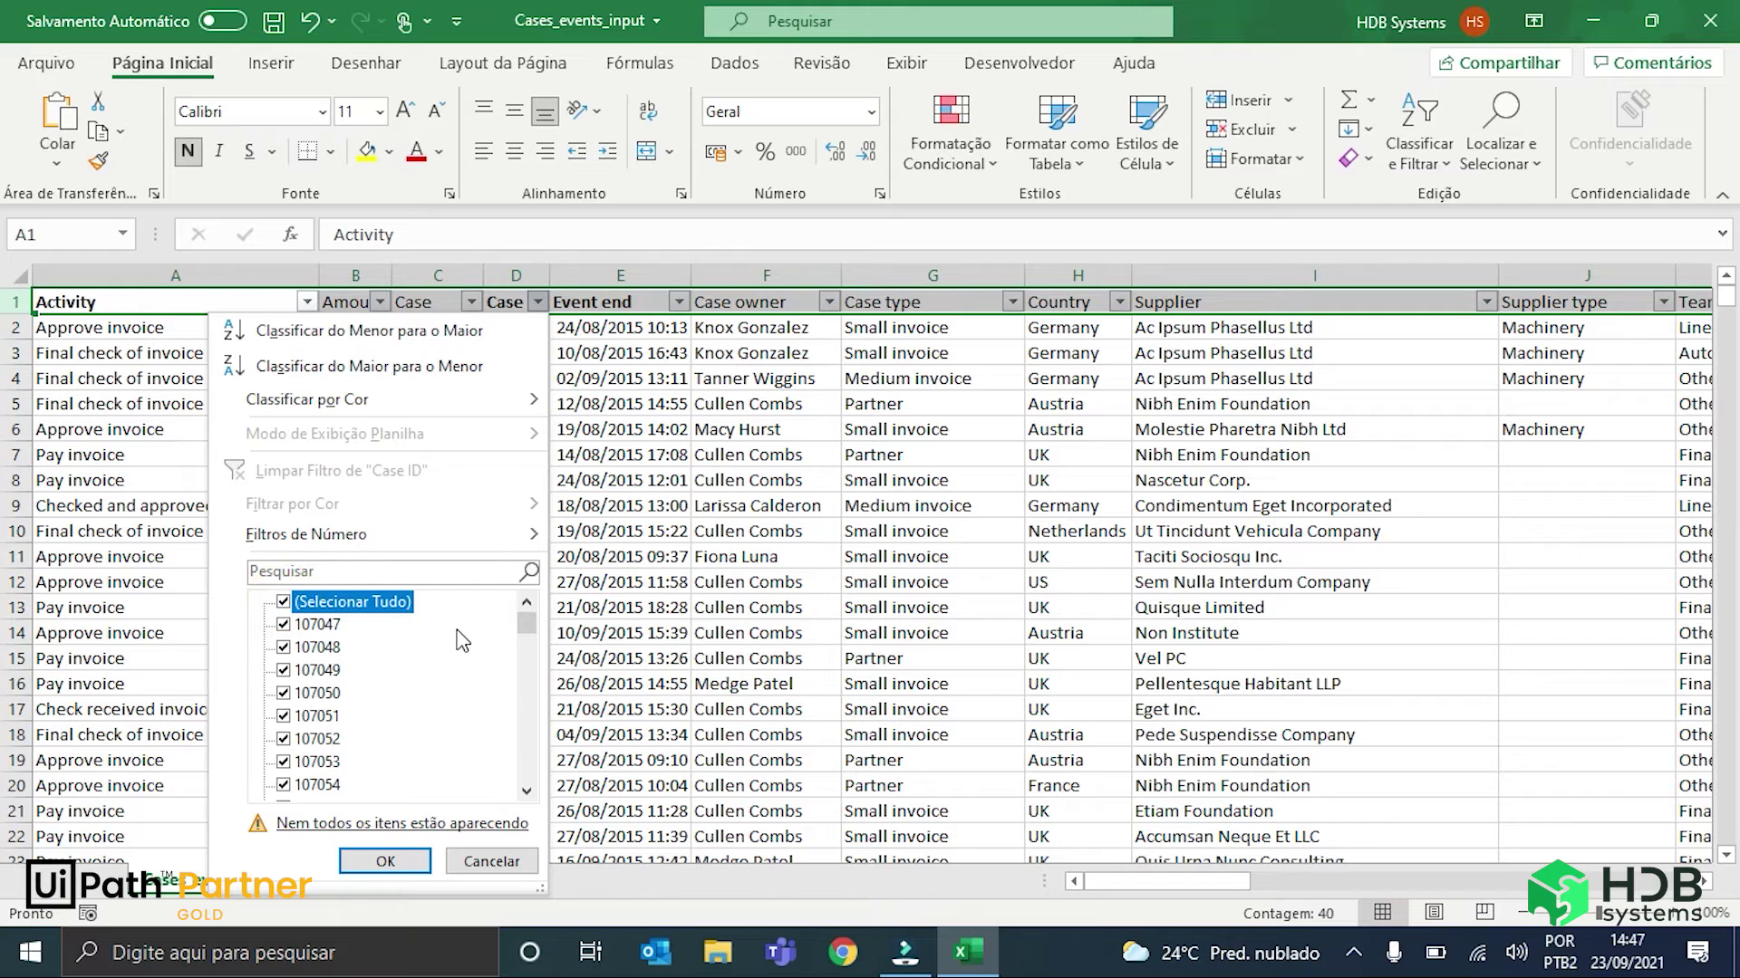
left_click(284, 601)
left_click(284, 624)
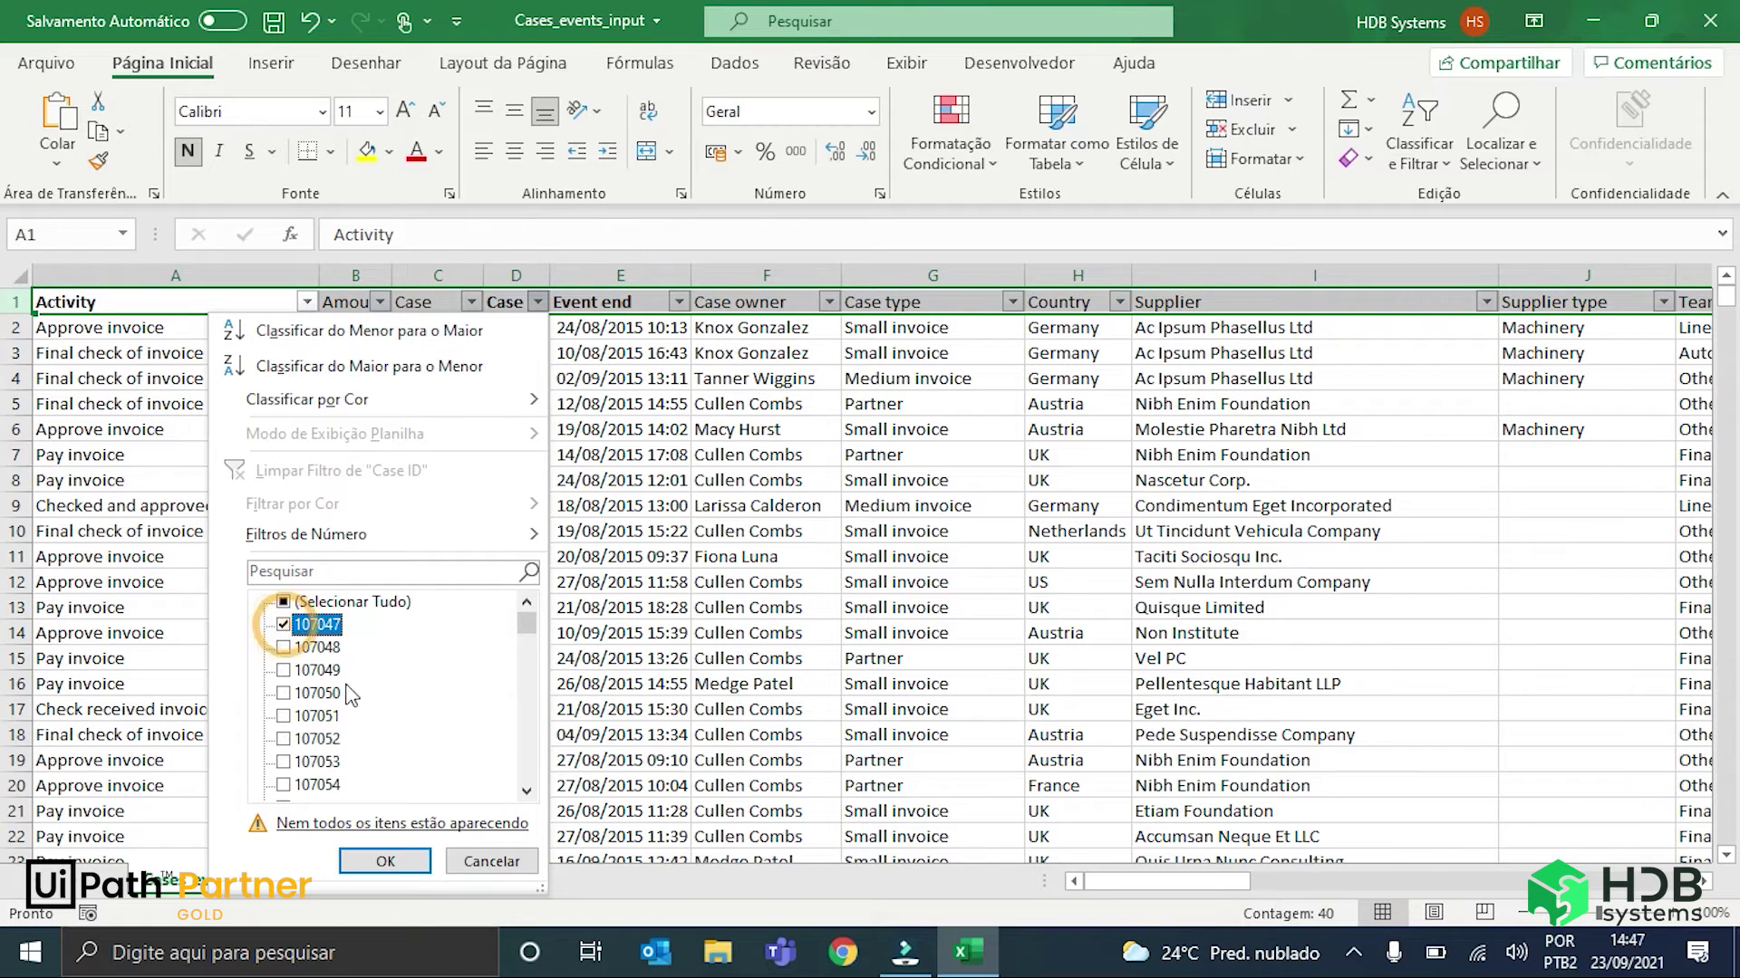
left_click(386, 862)
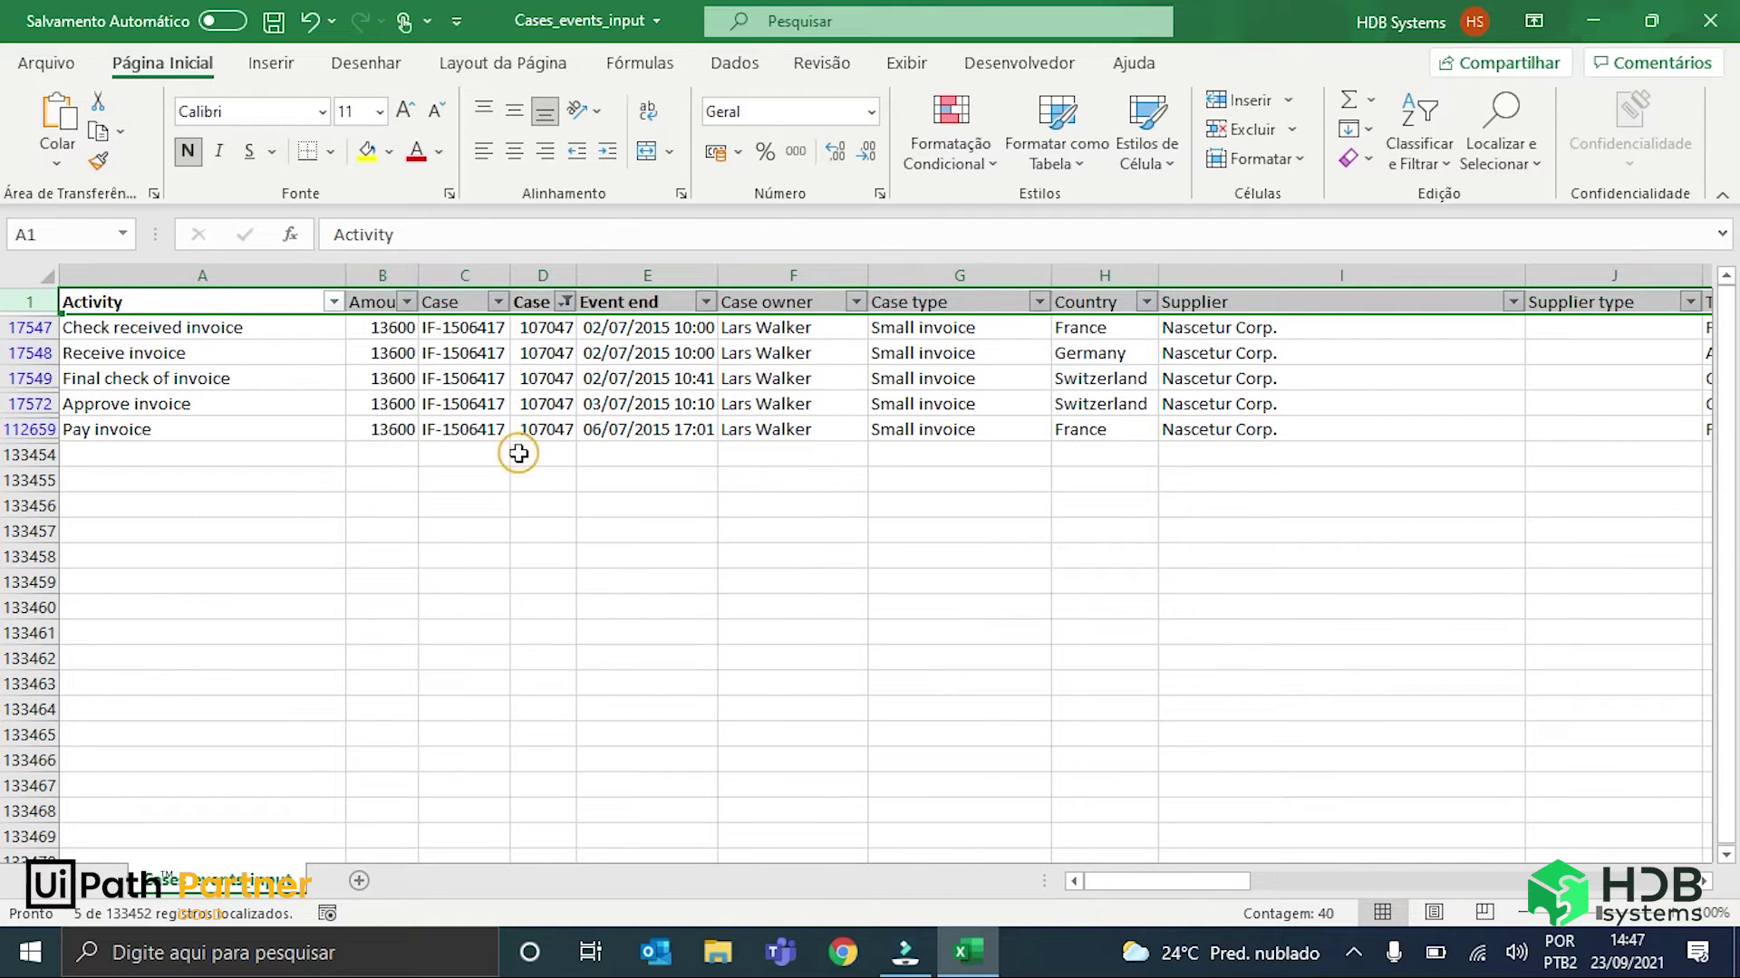
left_click(518, 455)
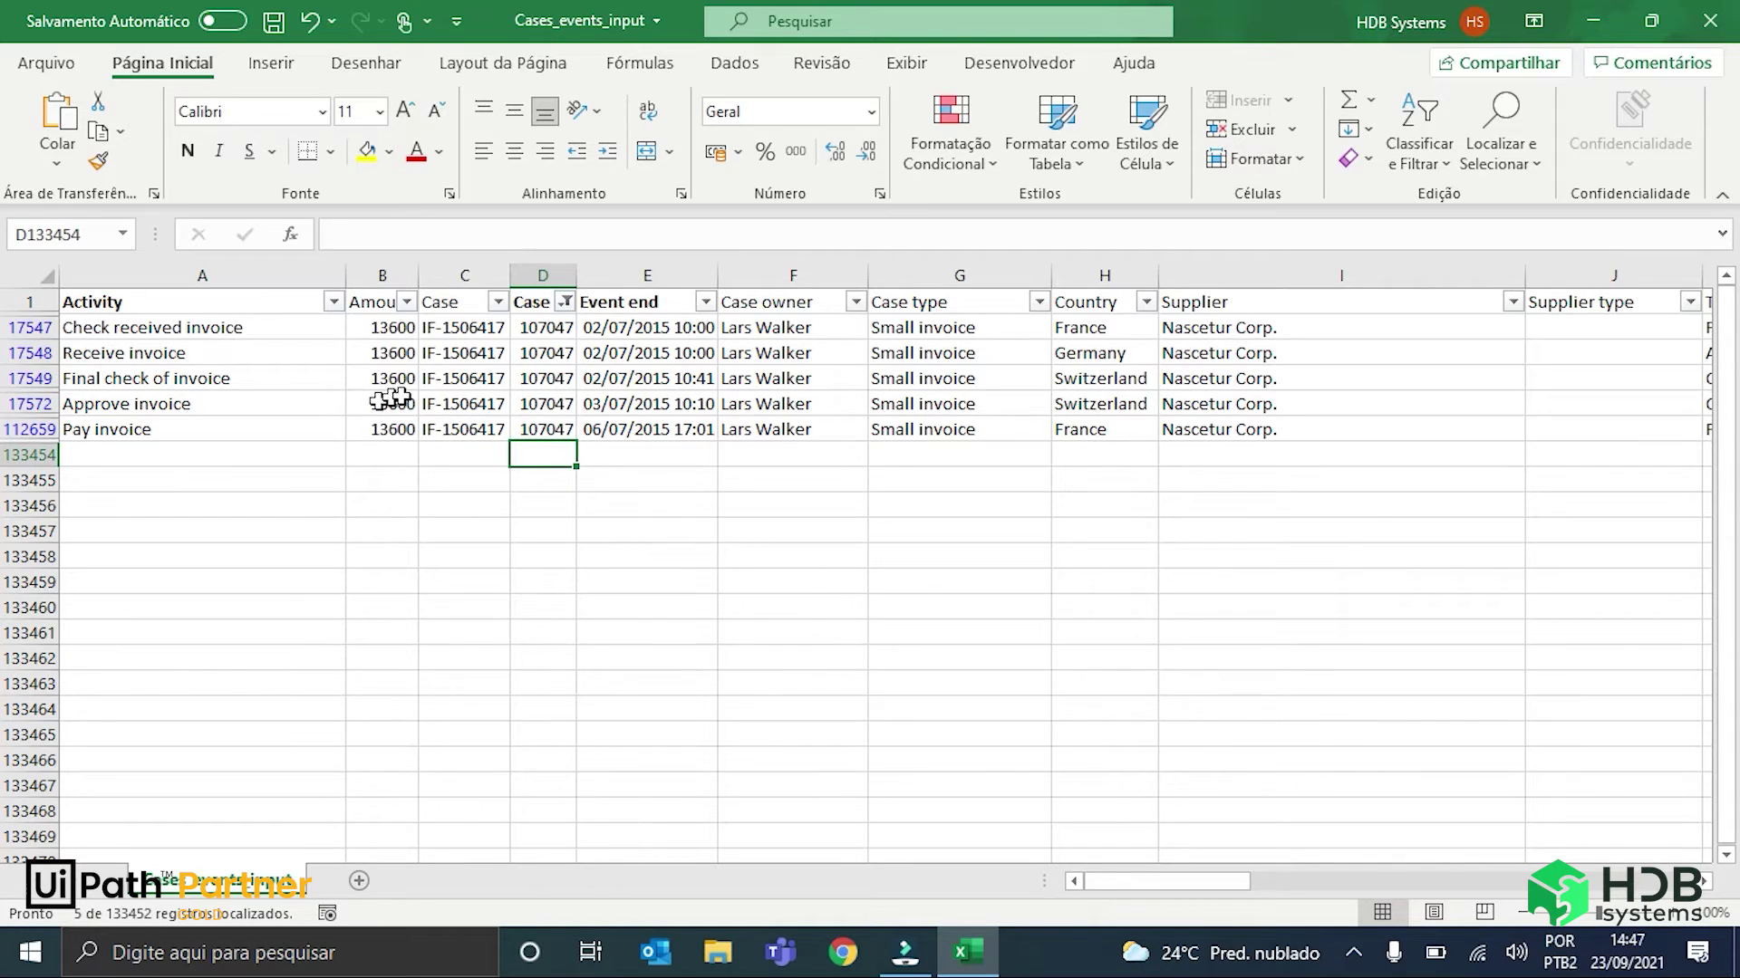
left_click(631, 331)
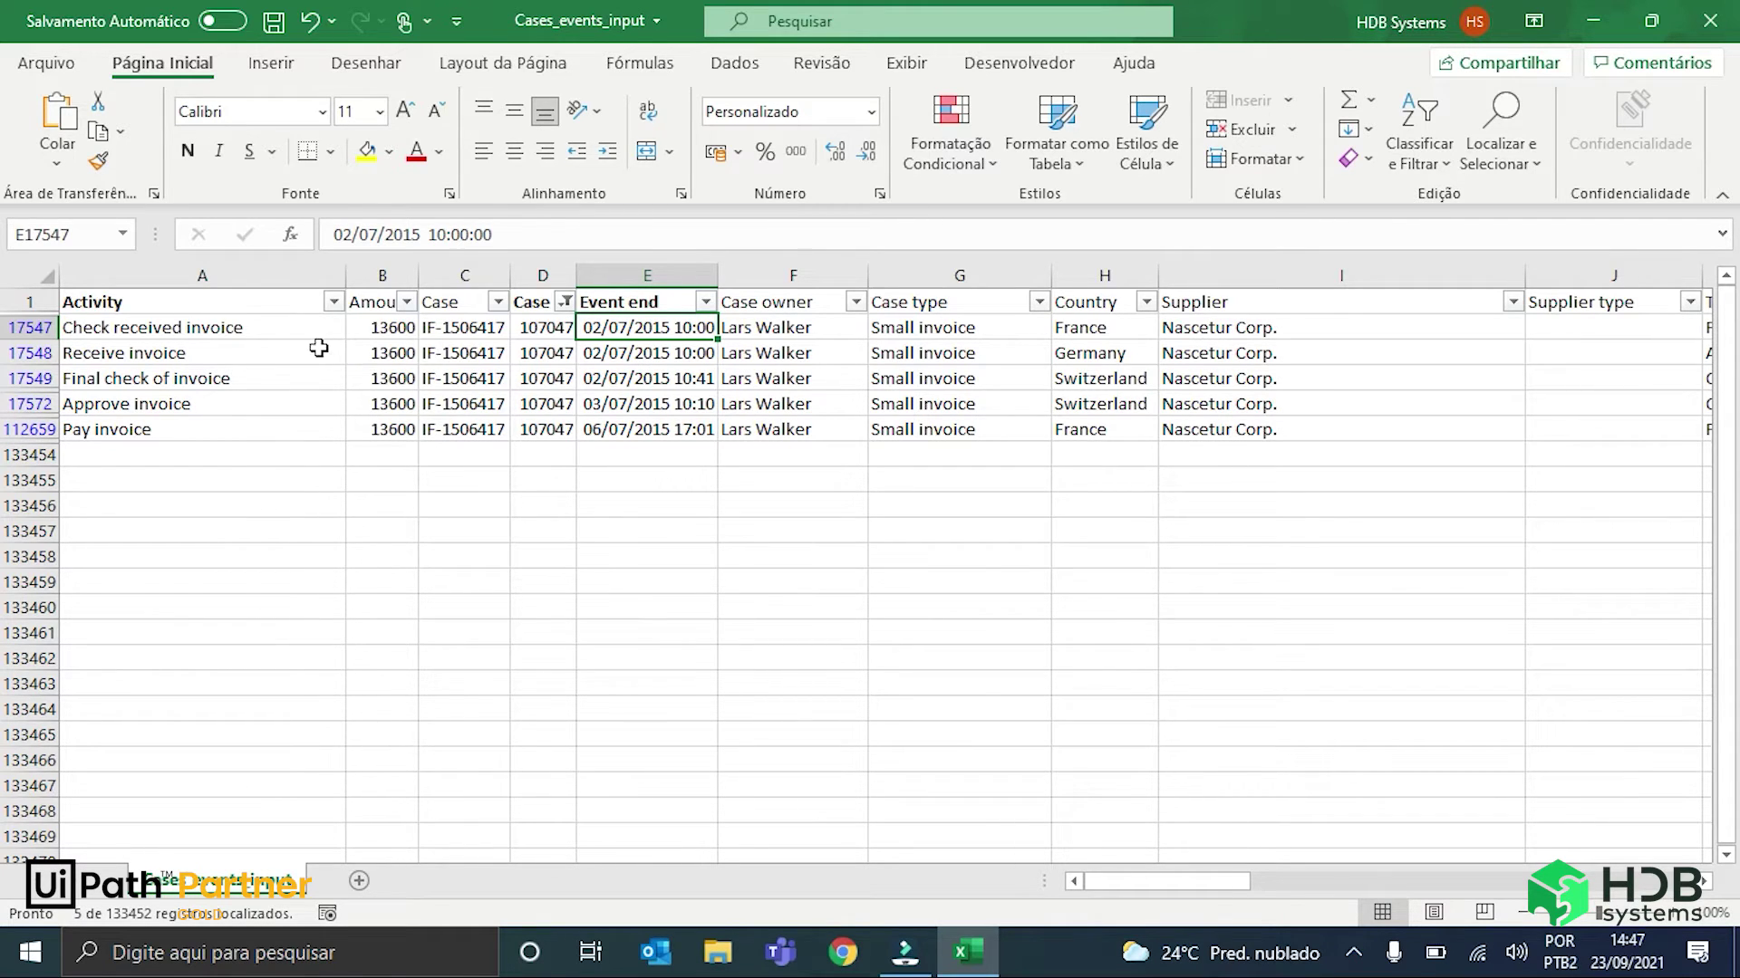
left_click(657, 354)
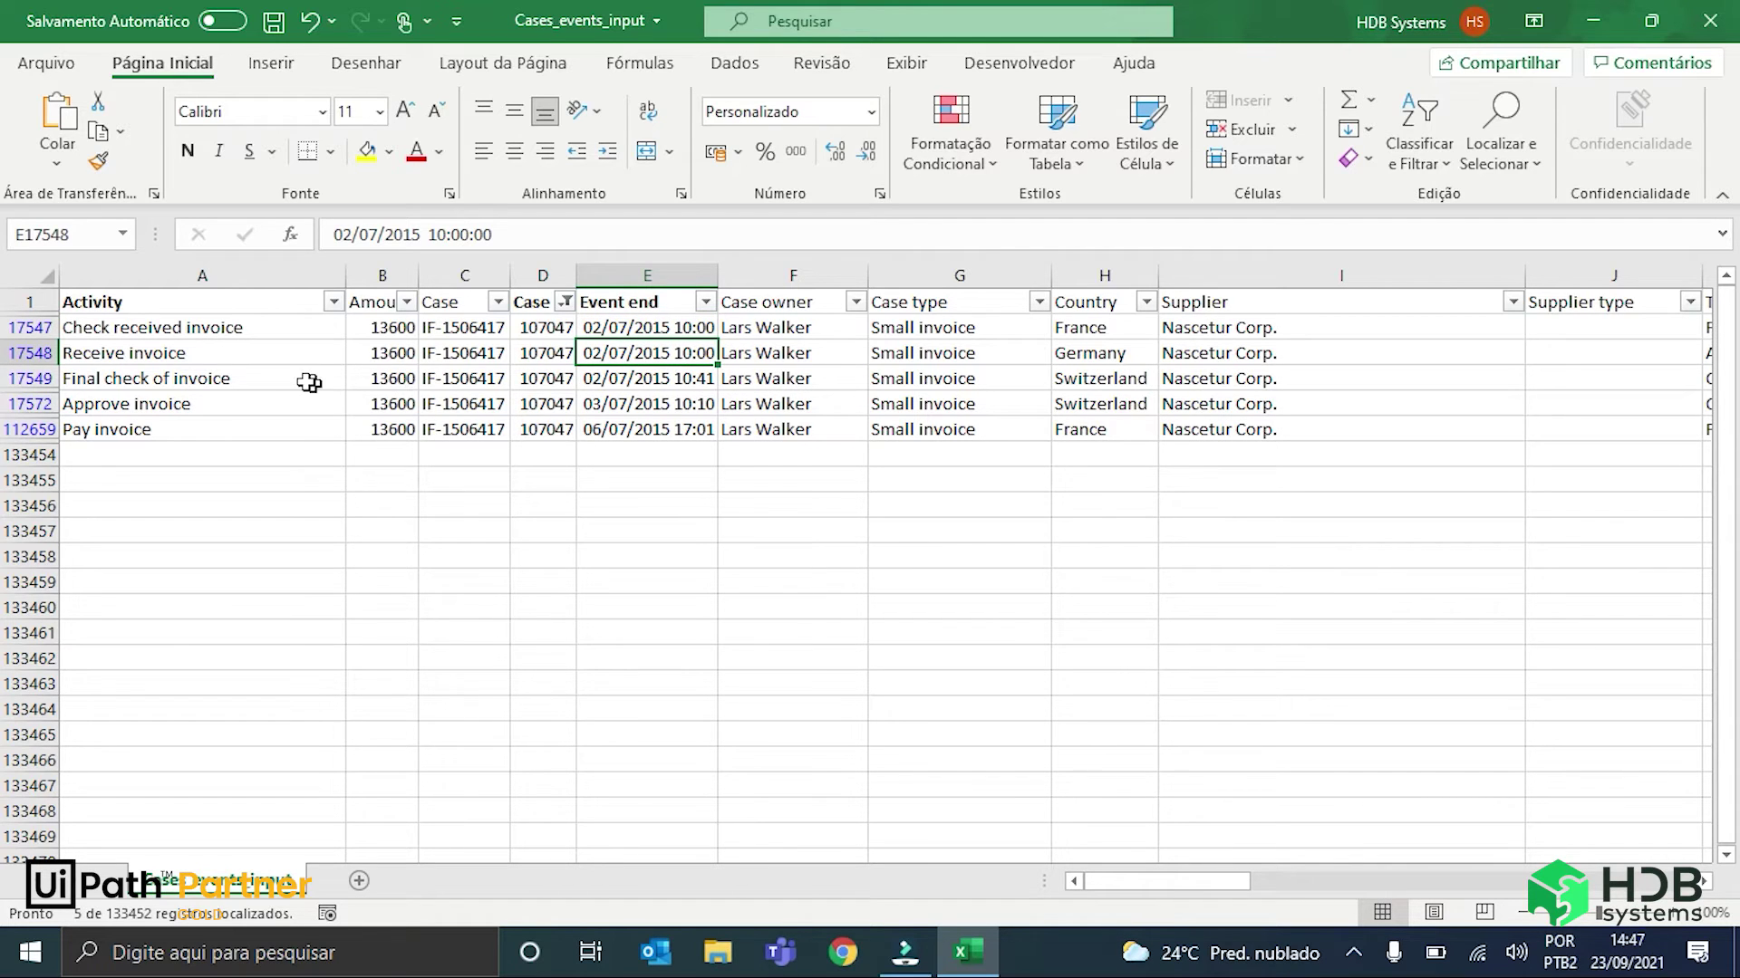
left_click(214, 363)
left_click(645, 379)
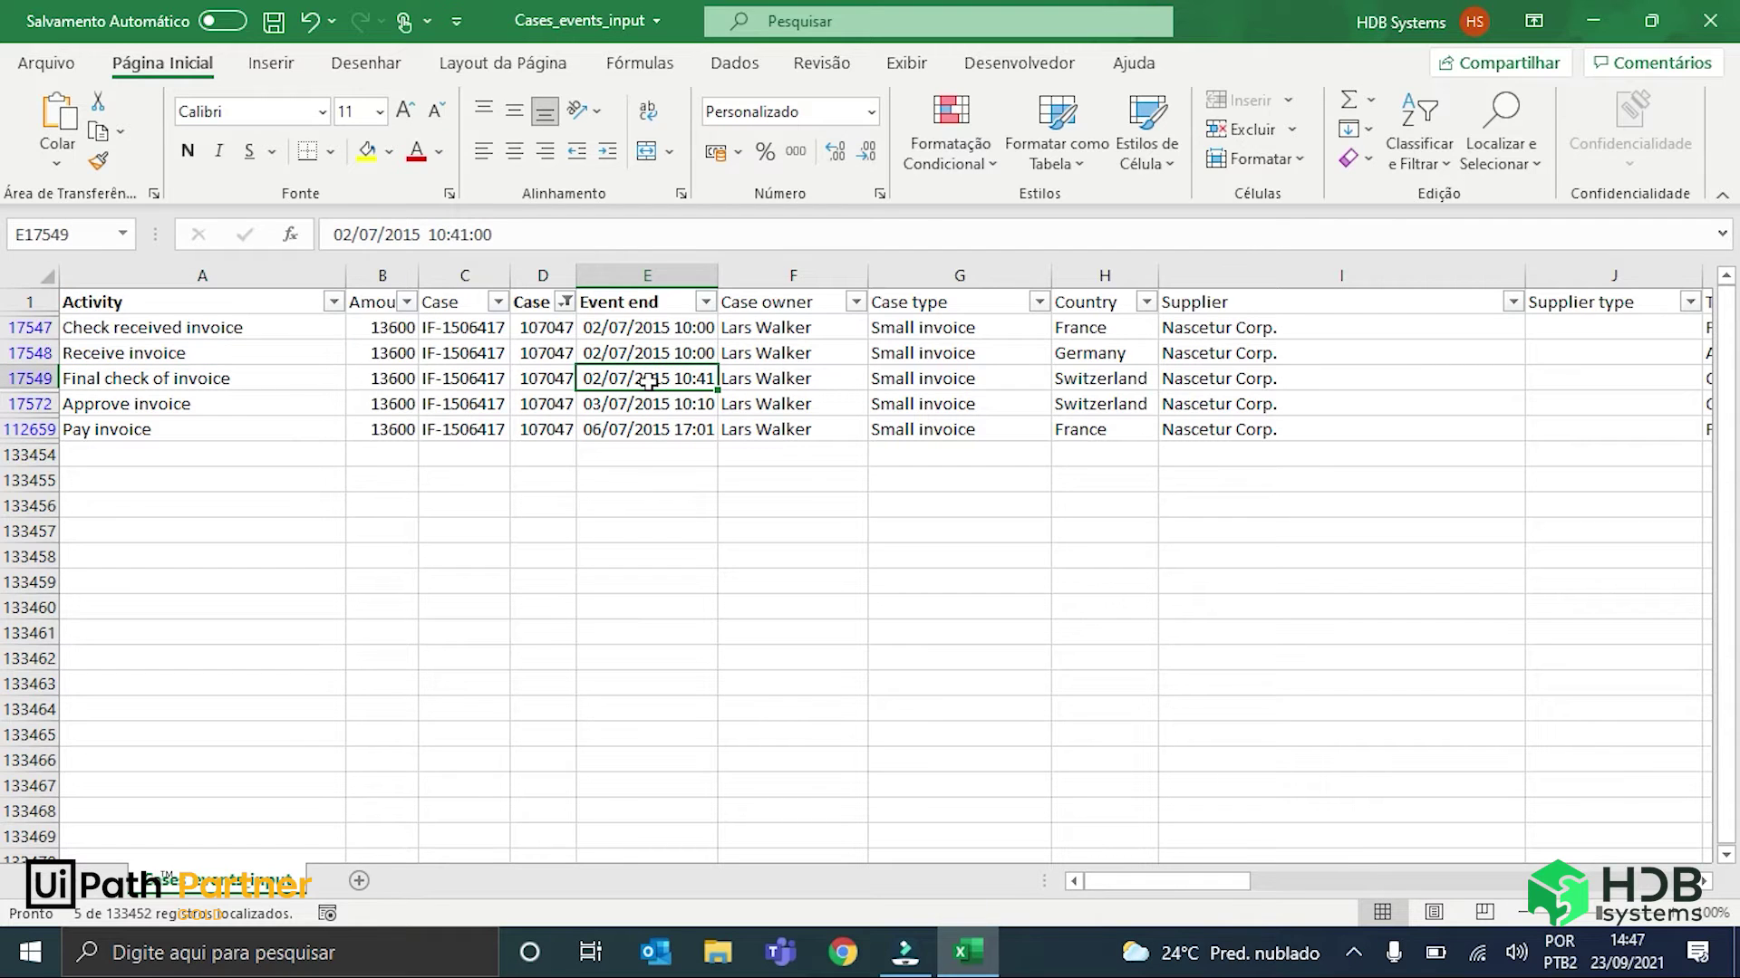
left_click(207, 381)
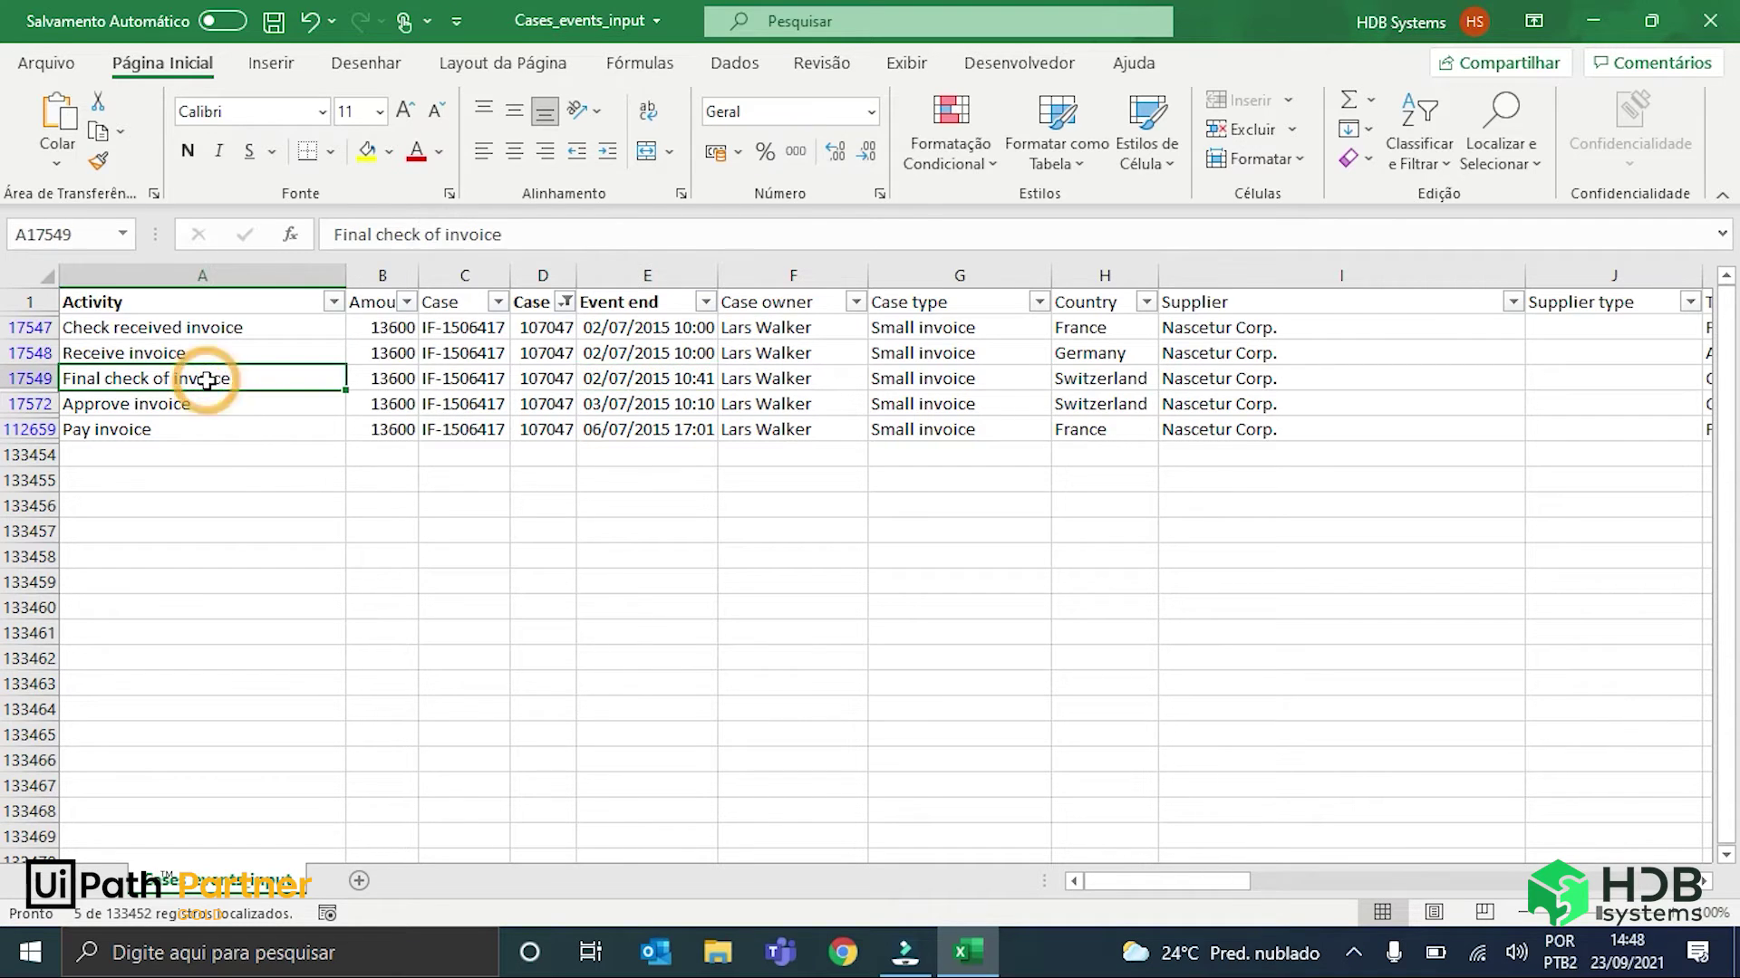
left_click(616, 407)
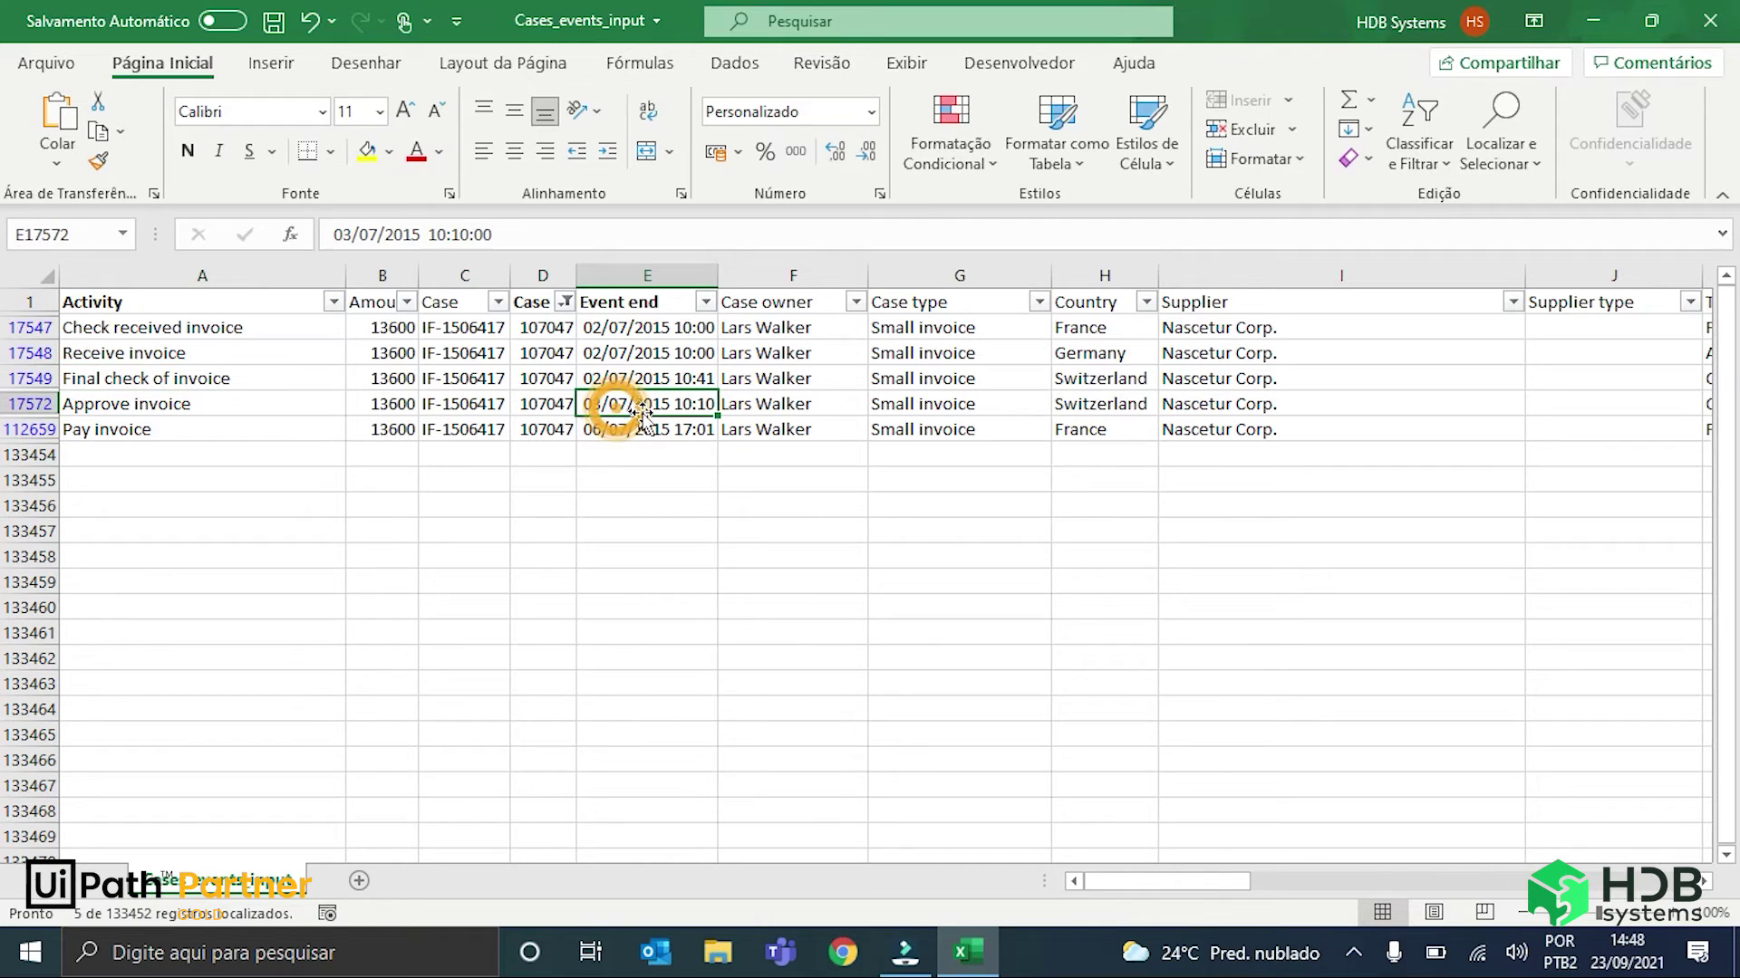
left_click(234, 409)
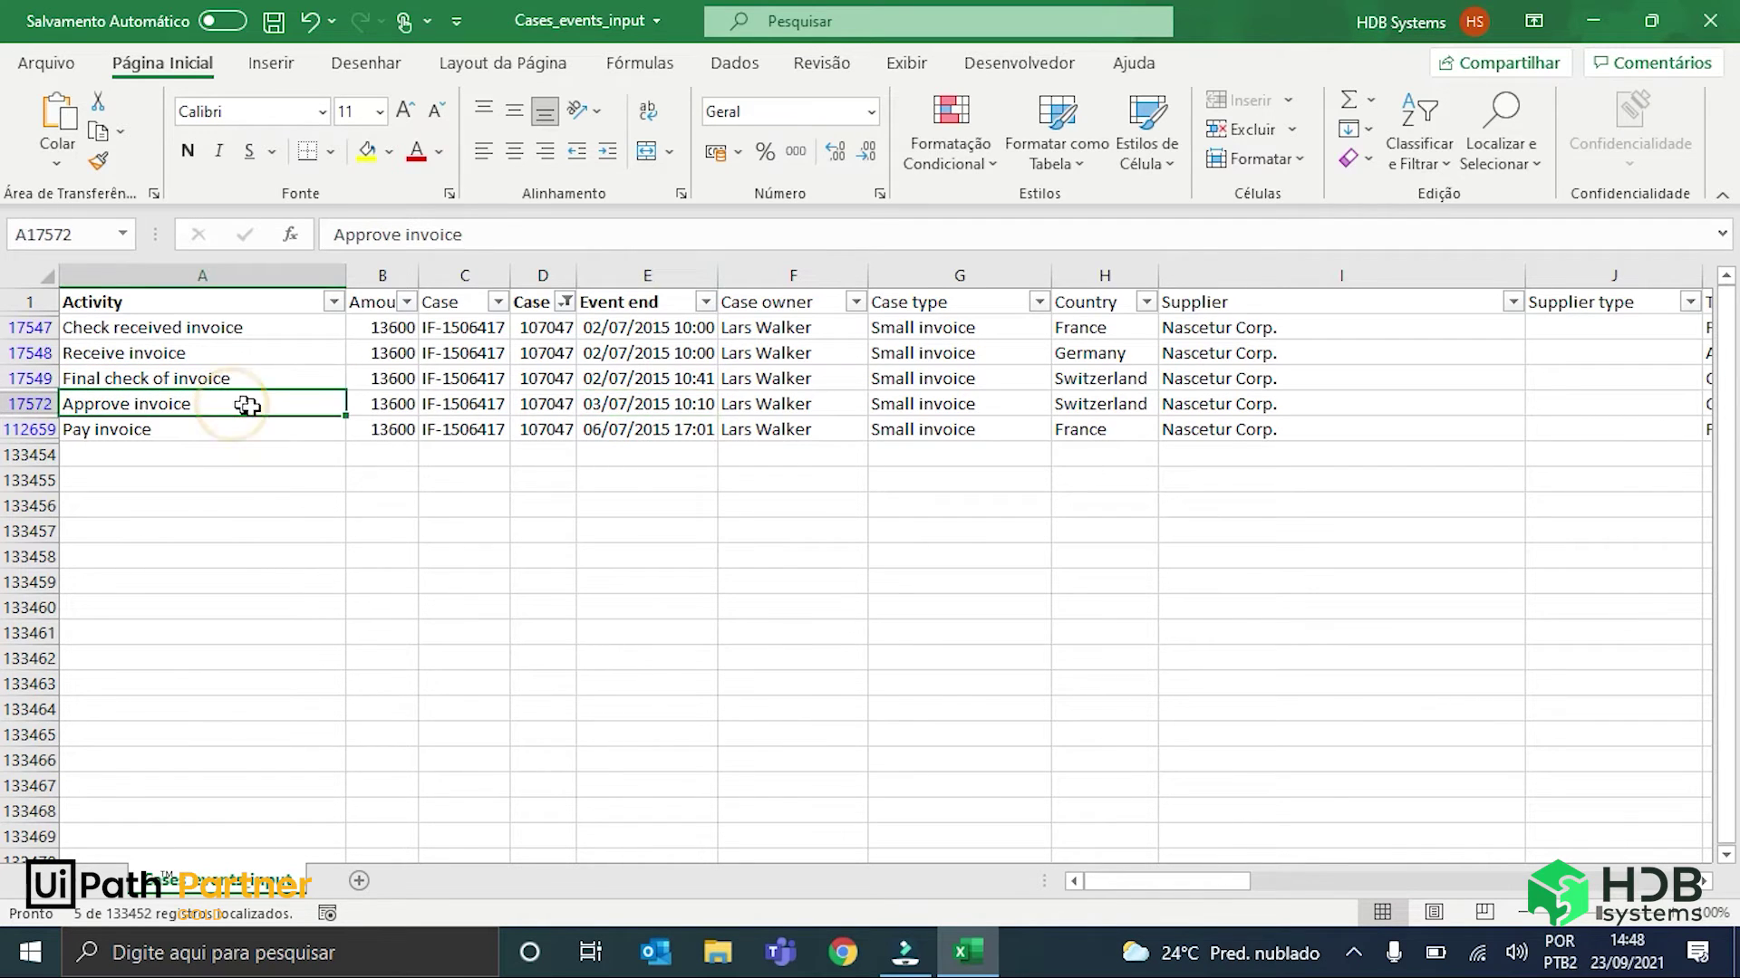
left_click(644, 431)
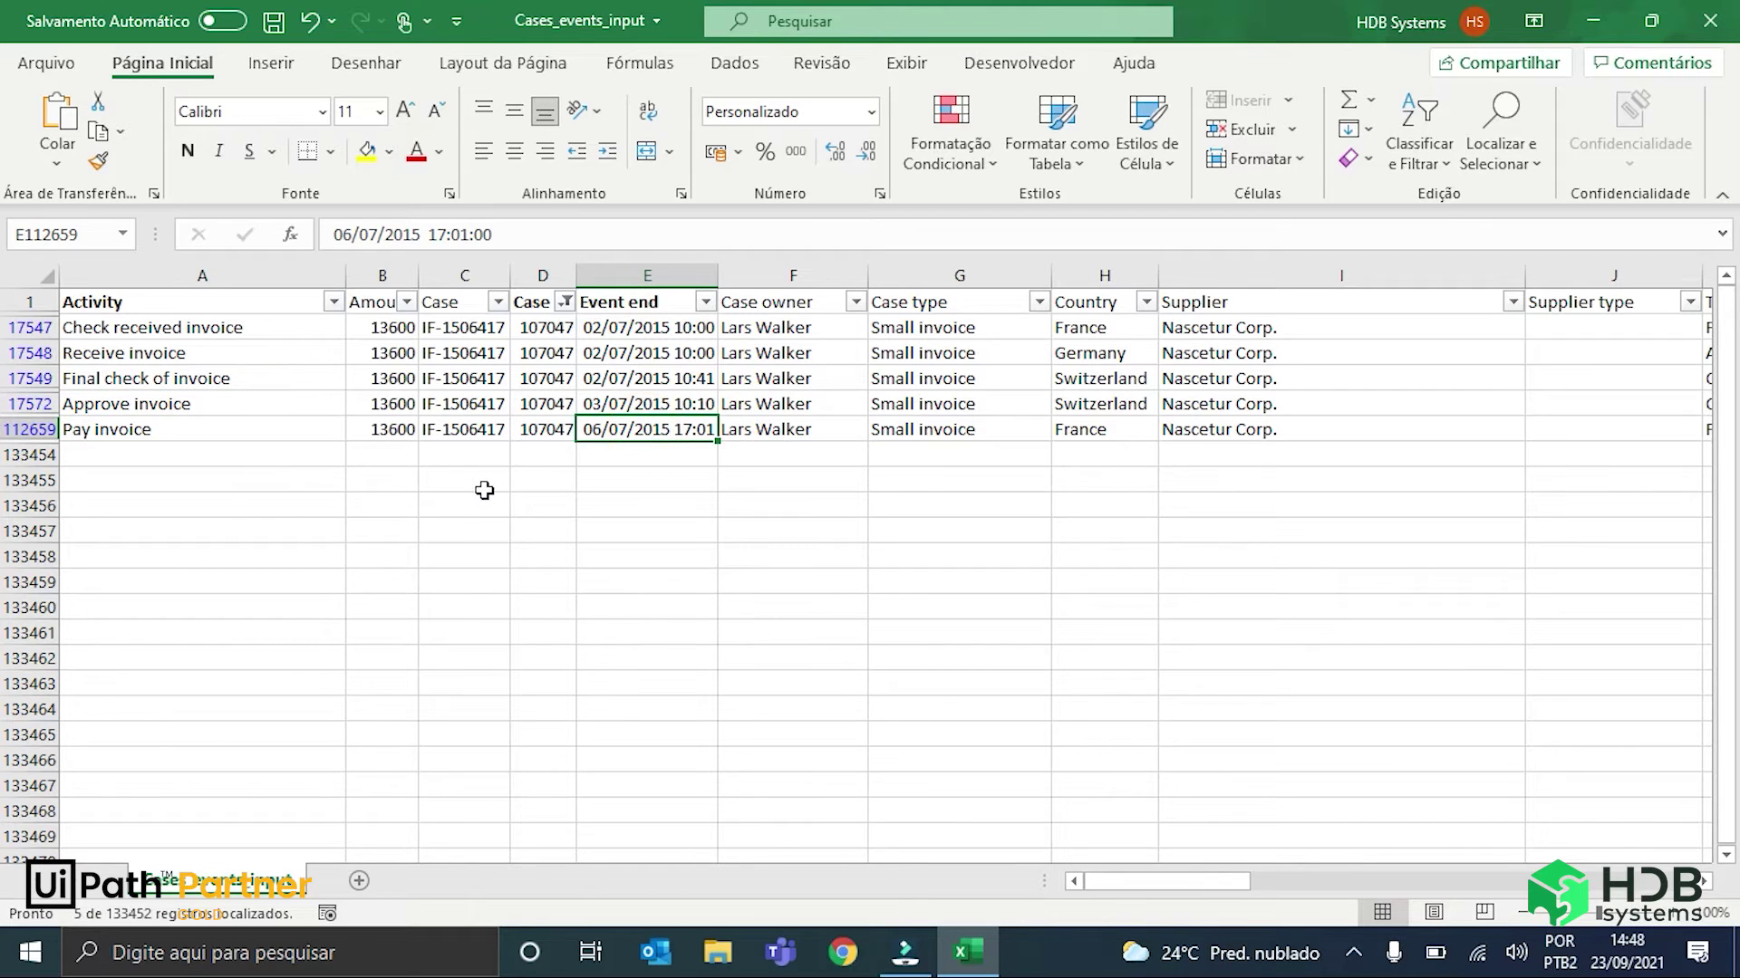
left_click(152, 440)
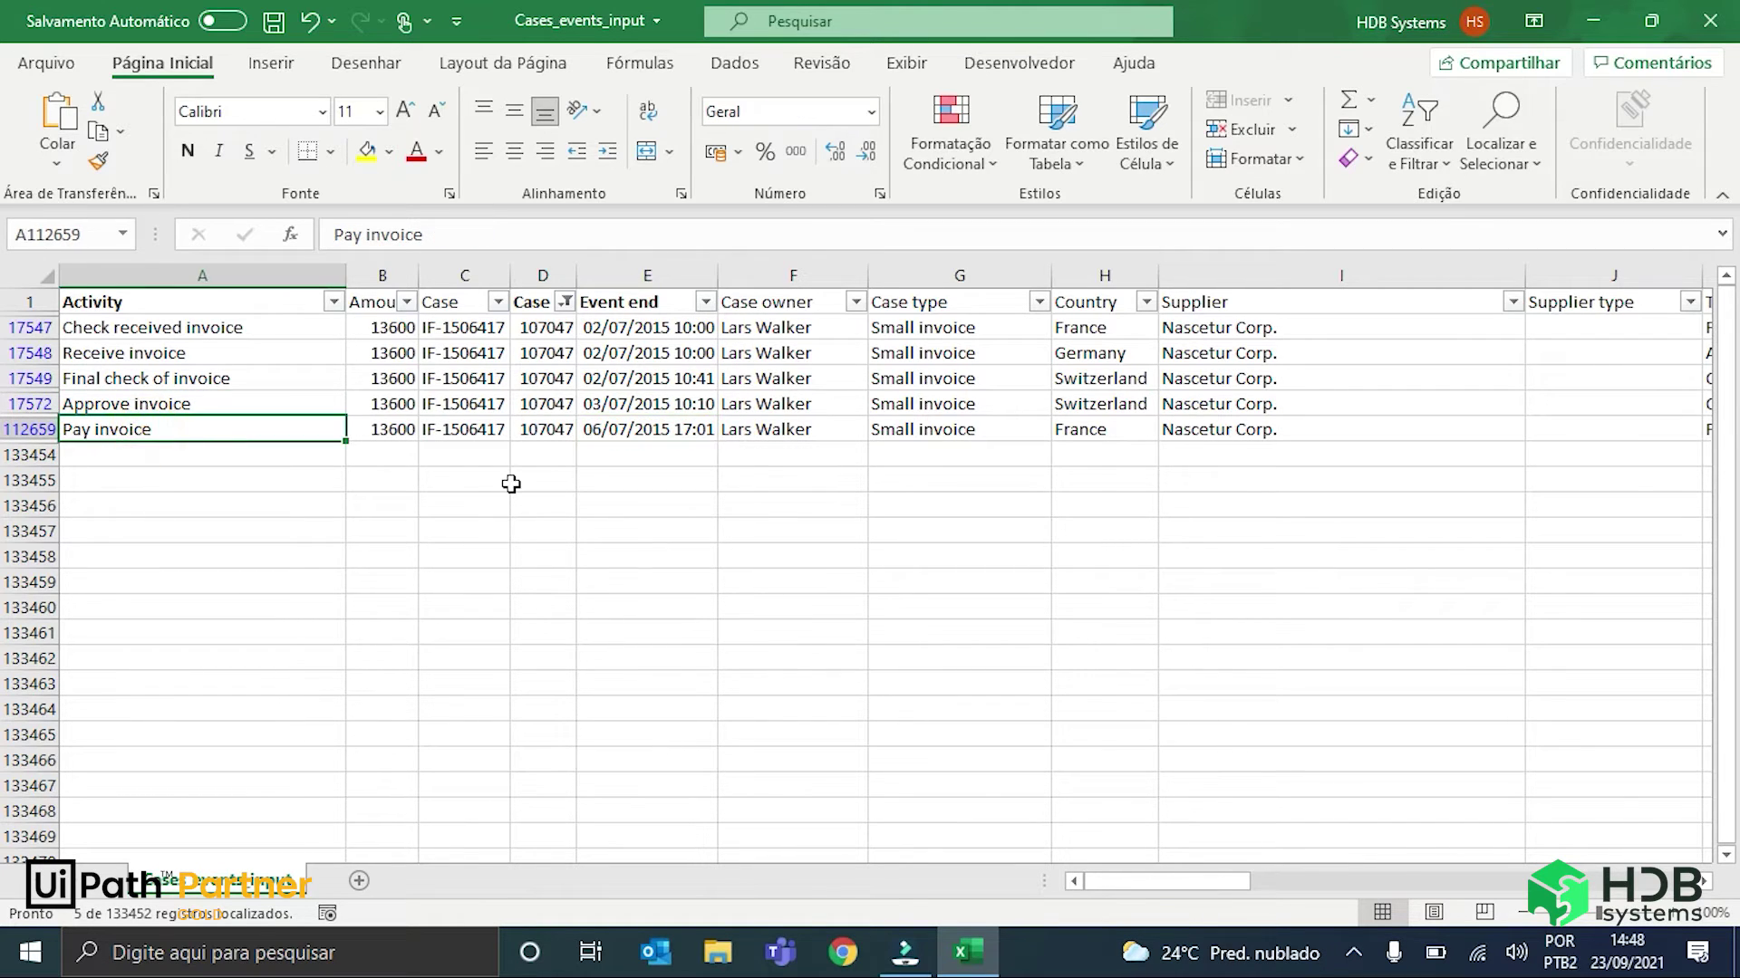
left_click(541, 431)
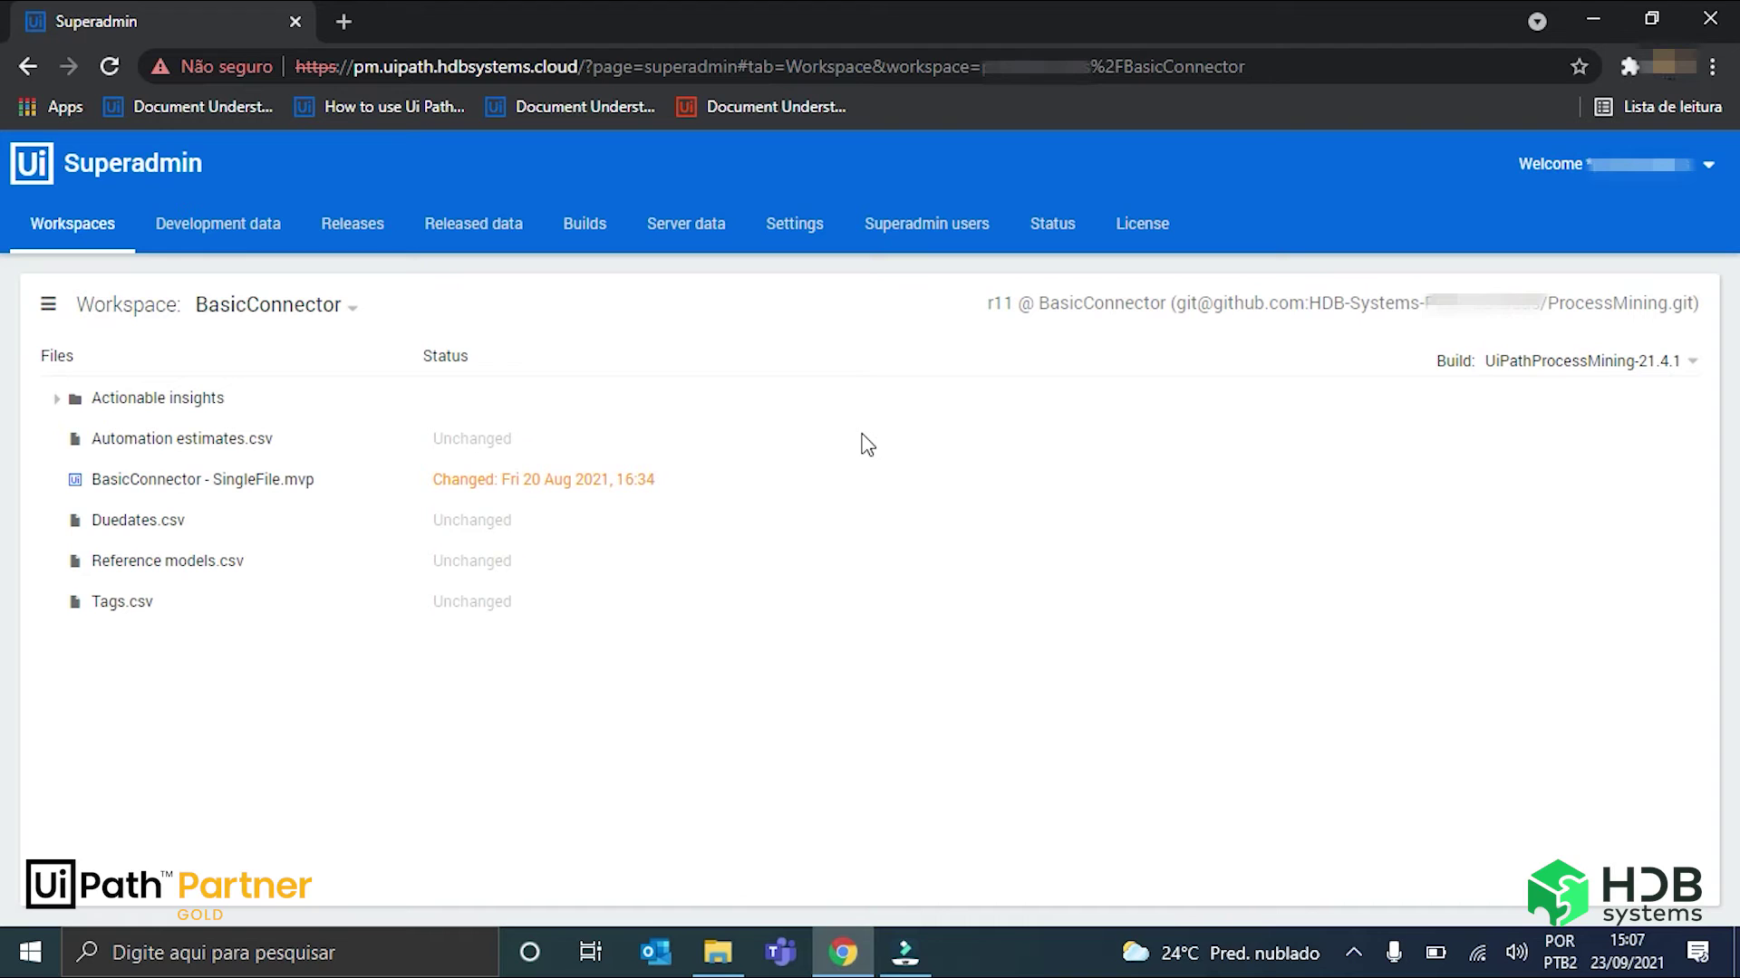
Create a new app named Demo from the workspace actions
left_click(50, 306)
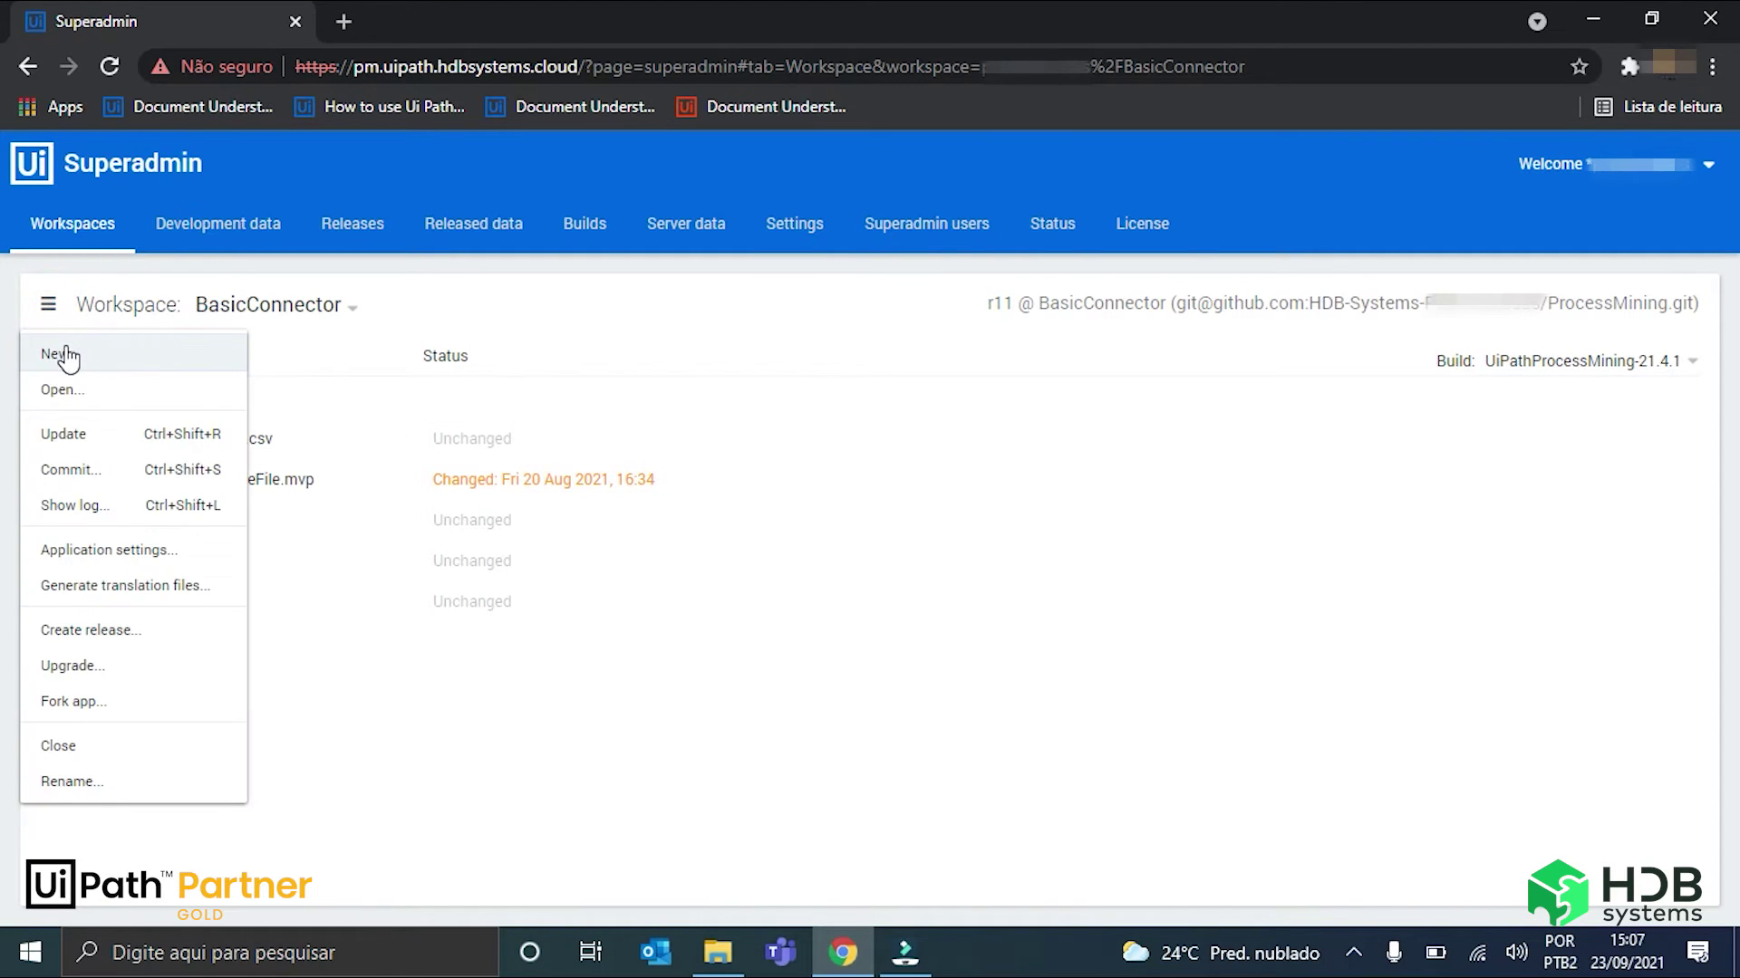
left_click(63, 353)
left_click(807, 675)
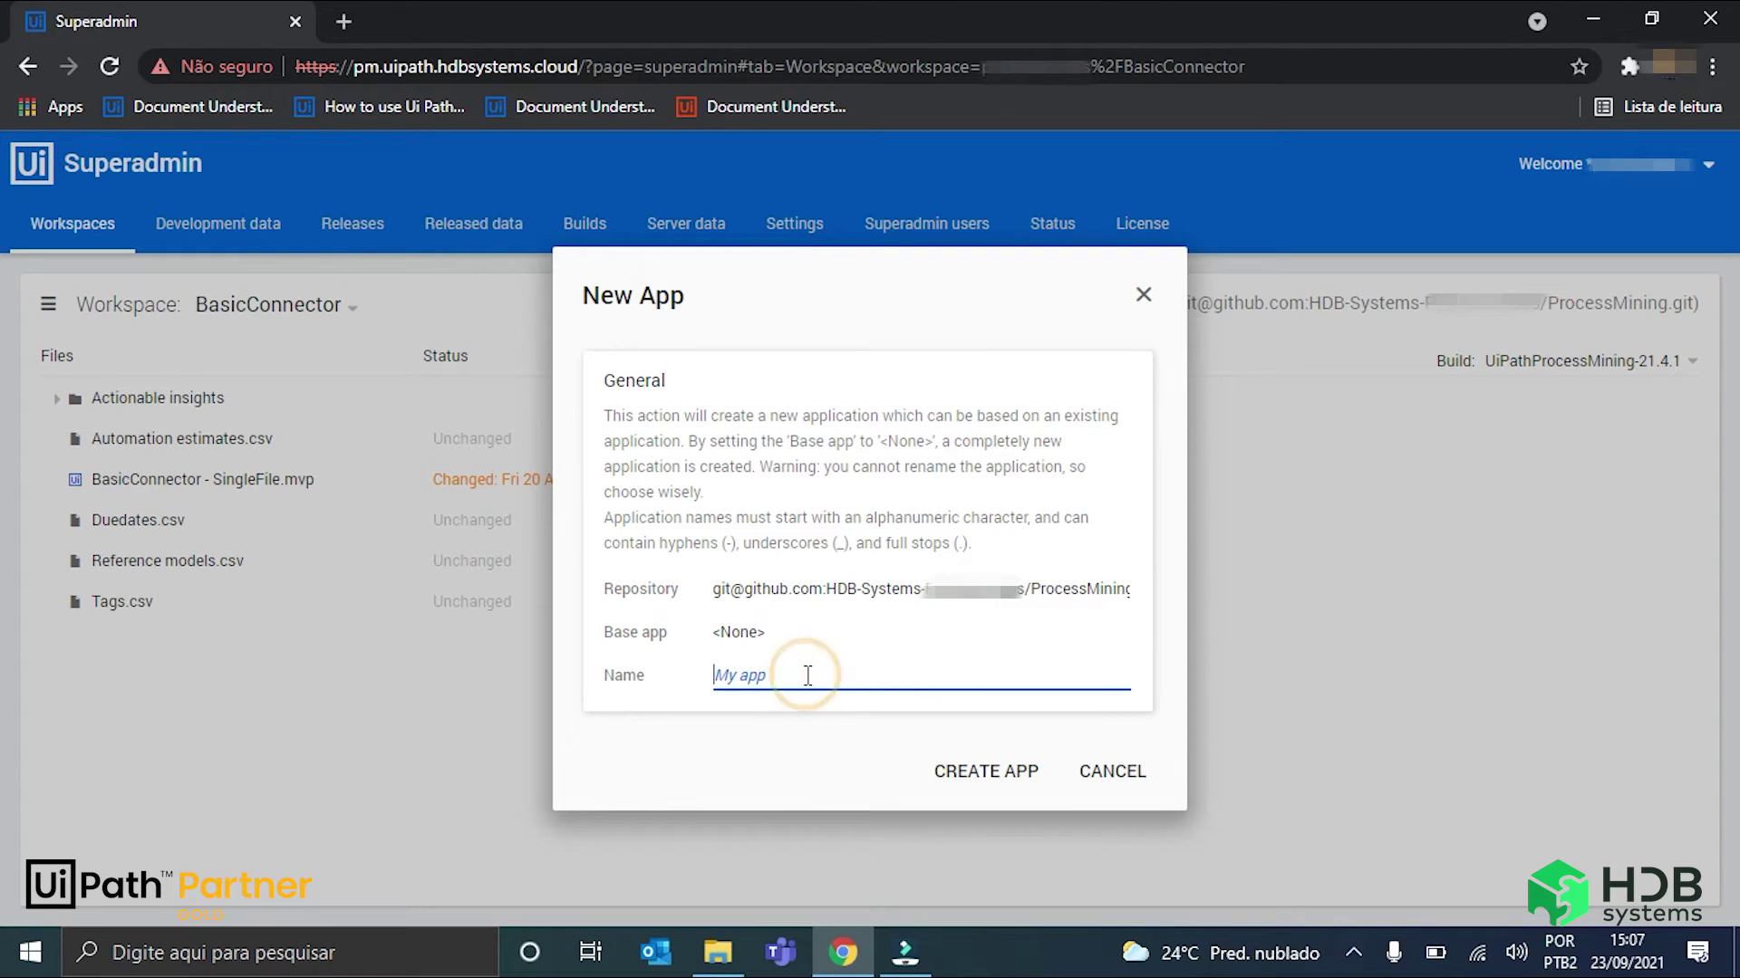
type("Demo")
left_click(966, 776)
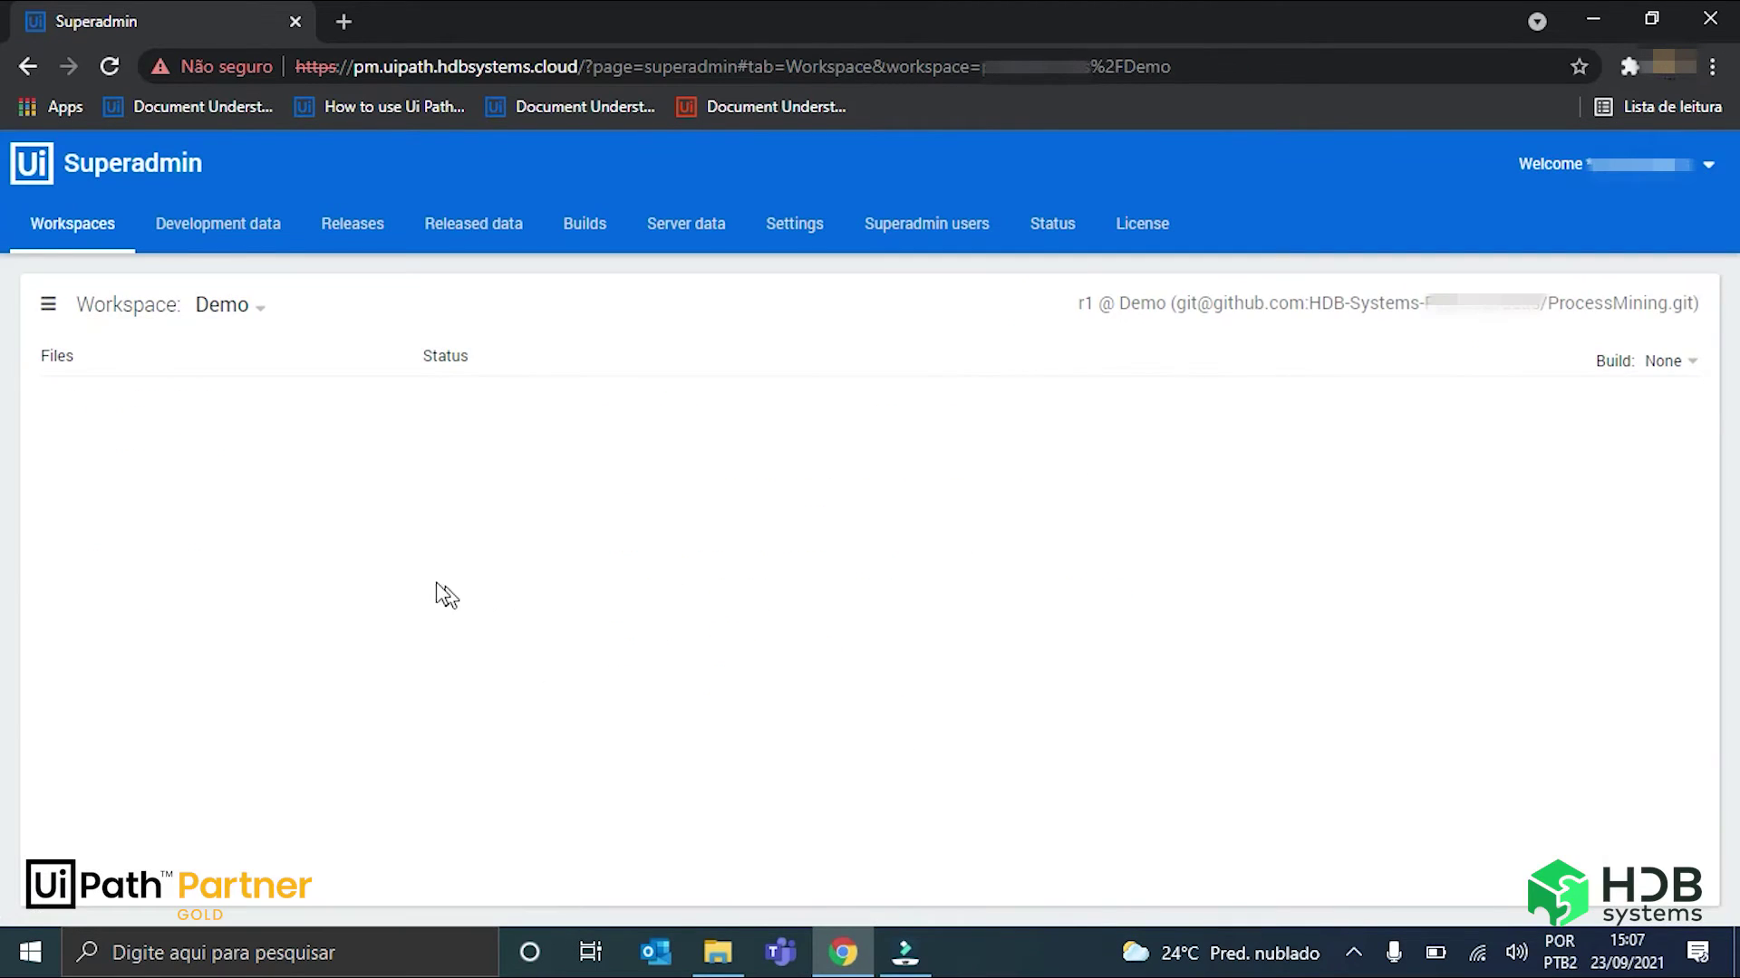
Add a new application file named Demo to the workspace and select Demo.mvp
right_click(279, 521)
left_click(342, 659)
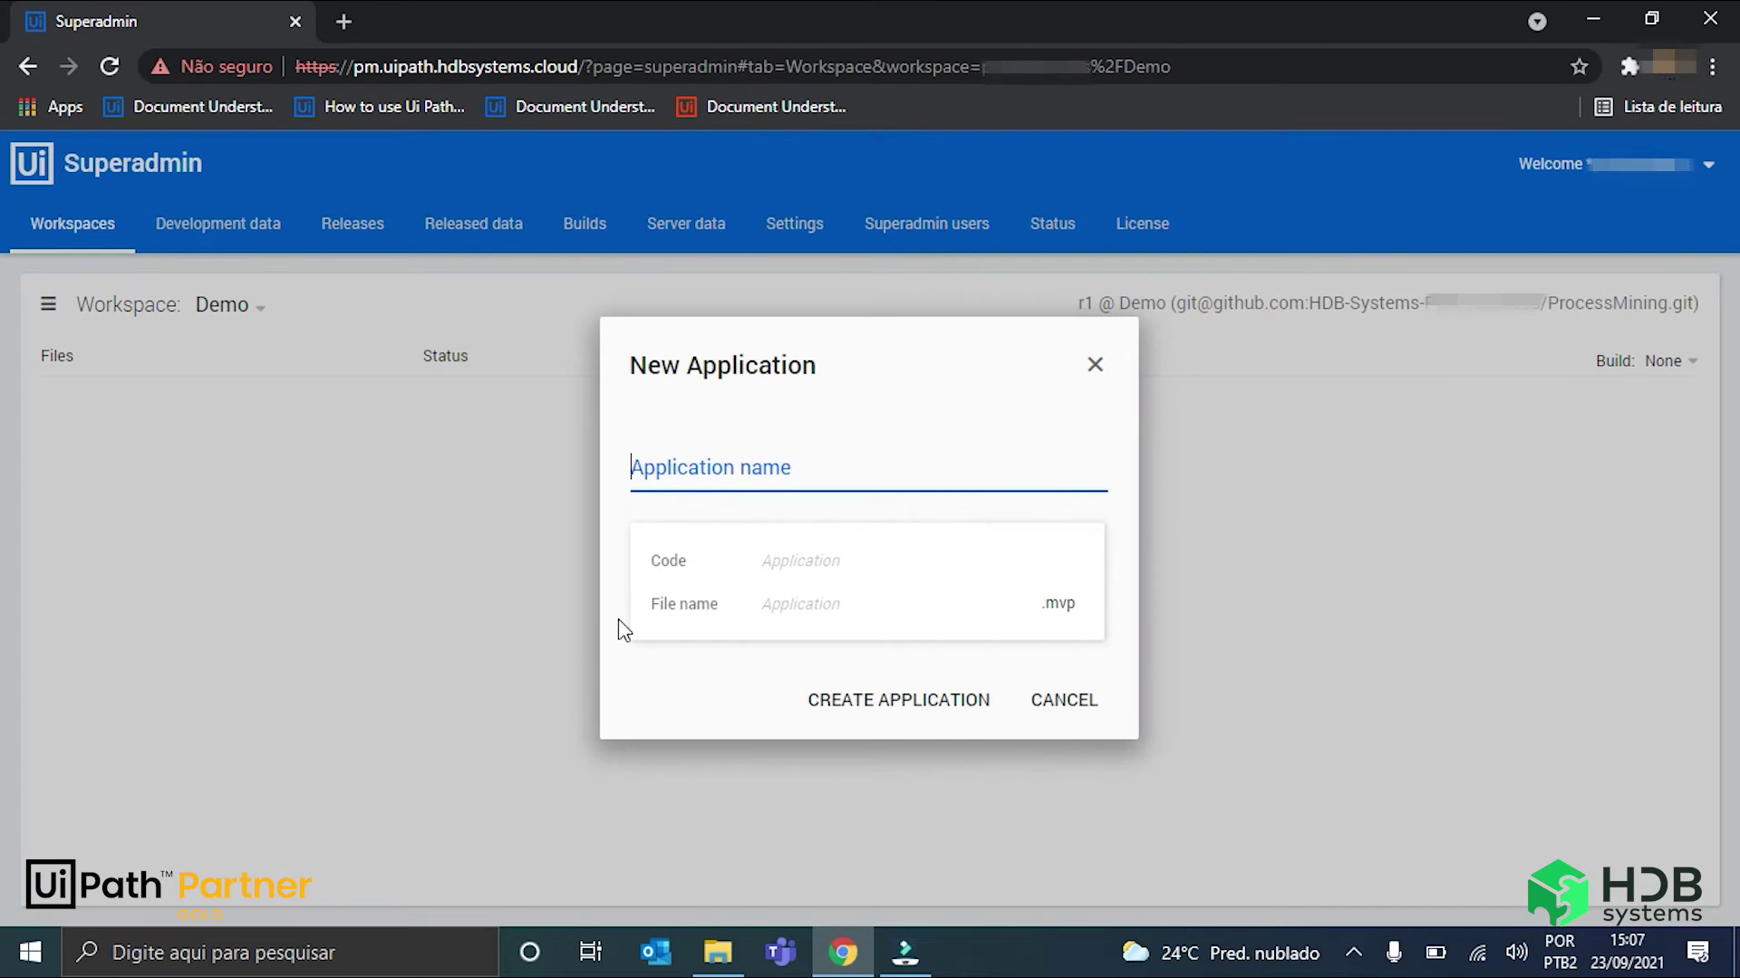
type("Demo")
left_click(898, 703)
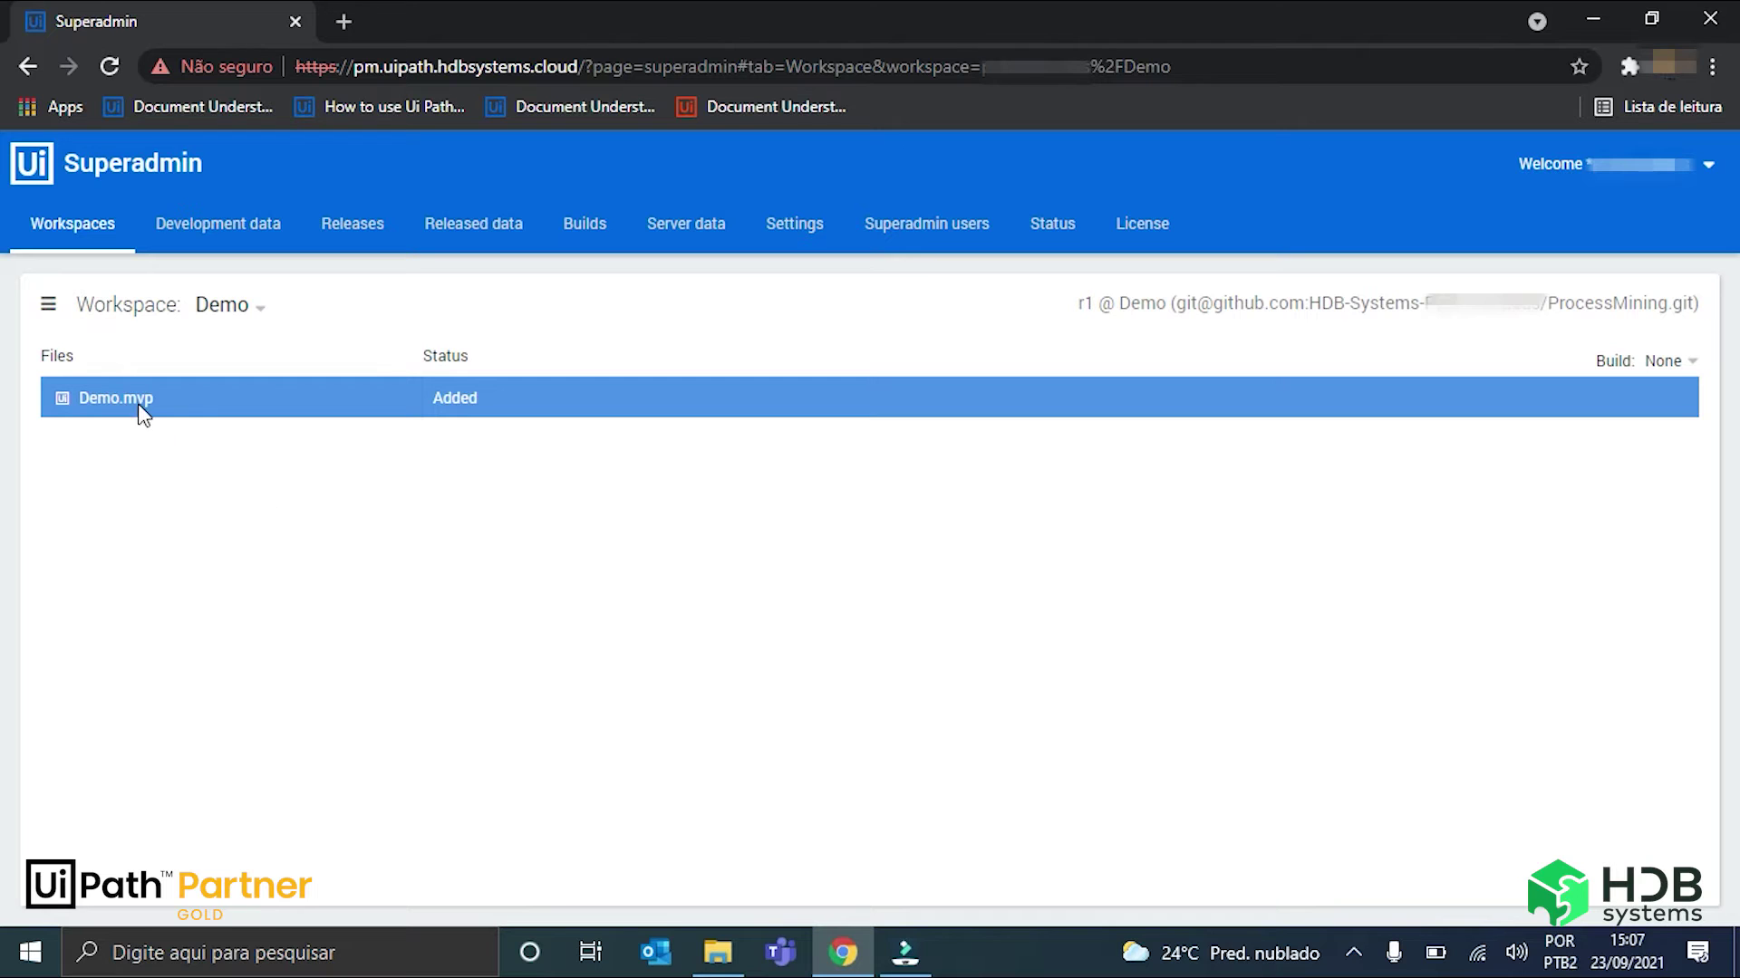
left_click(177, 403)
Open Demo.mvp and upload Cases_events_input.csv by dropping it into the Upload File dialog
double_click(186, 406)
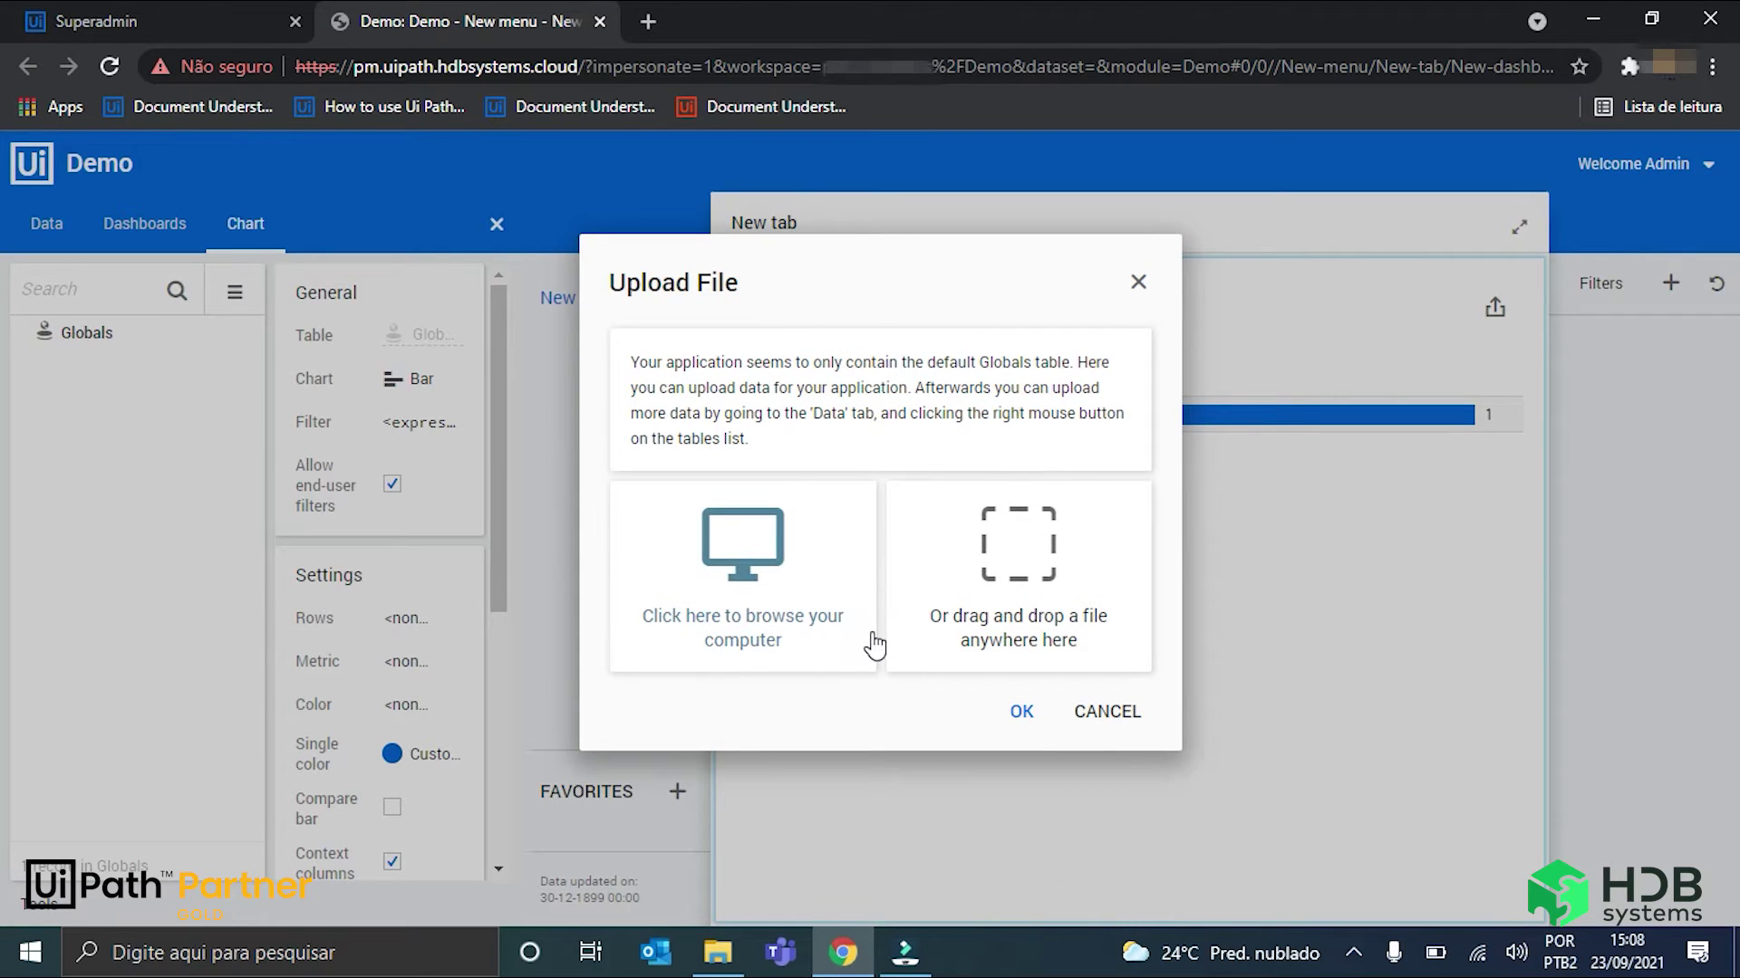
left_click(718, 952)
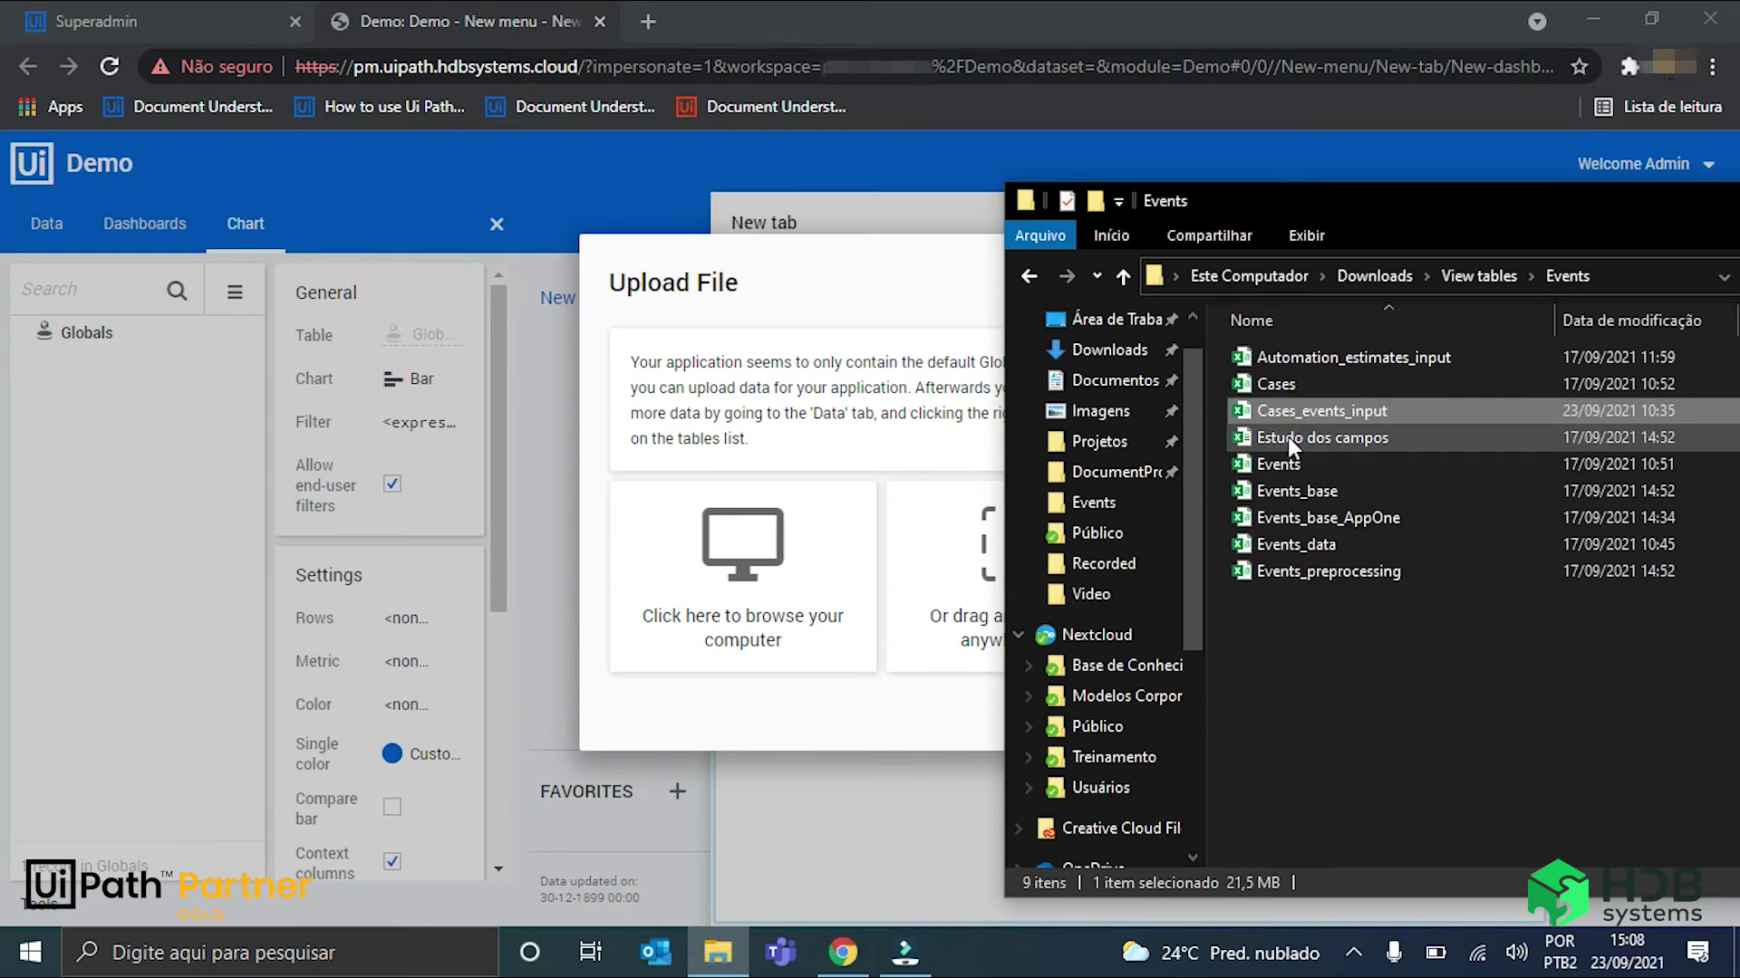
left_click_drag(1350, 416, 940, 668)
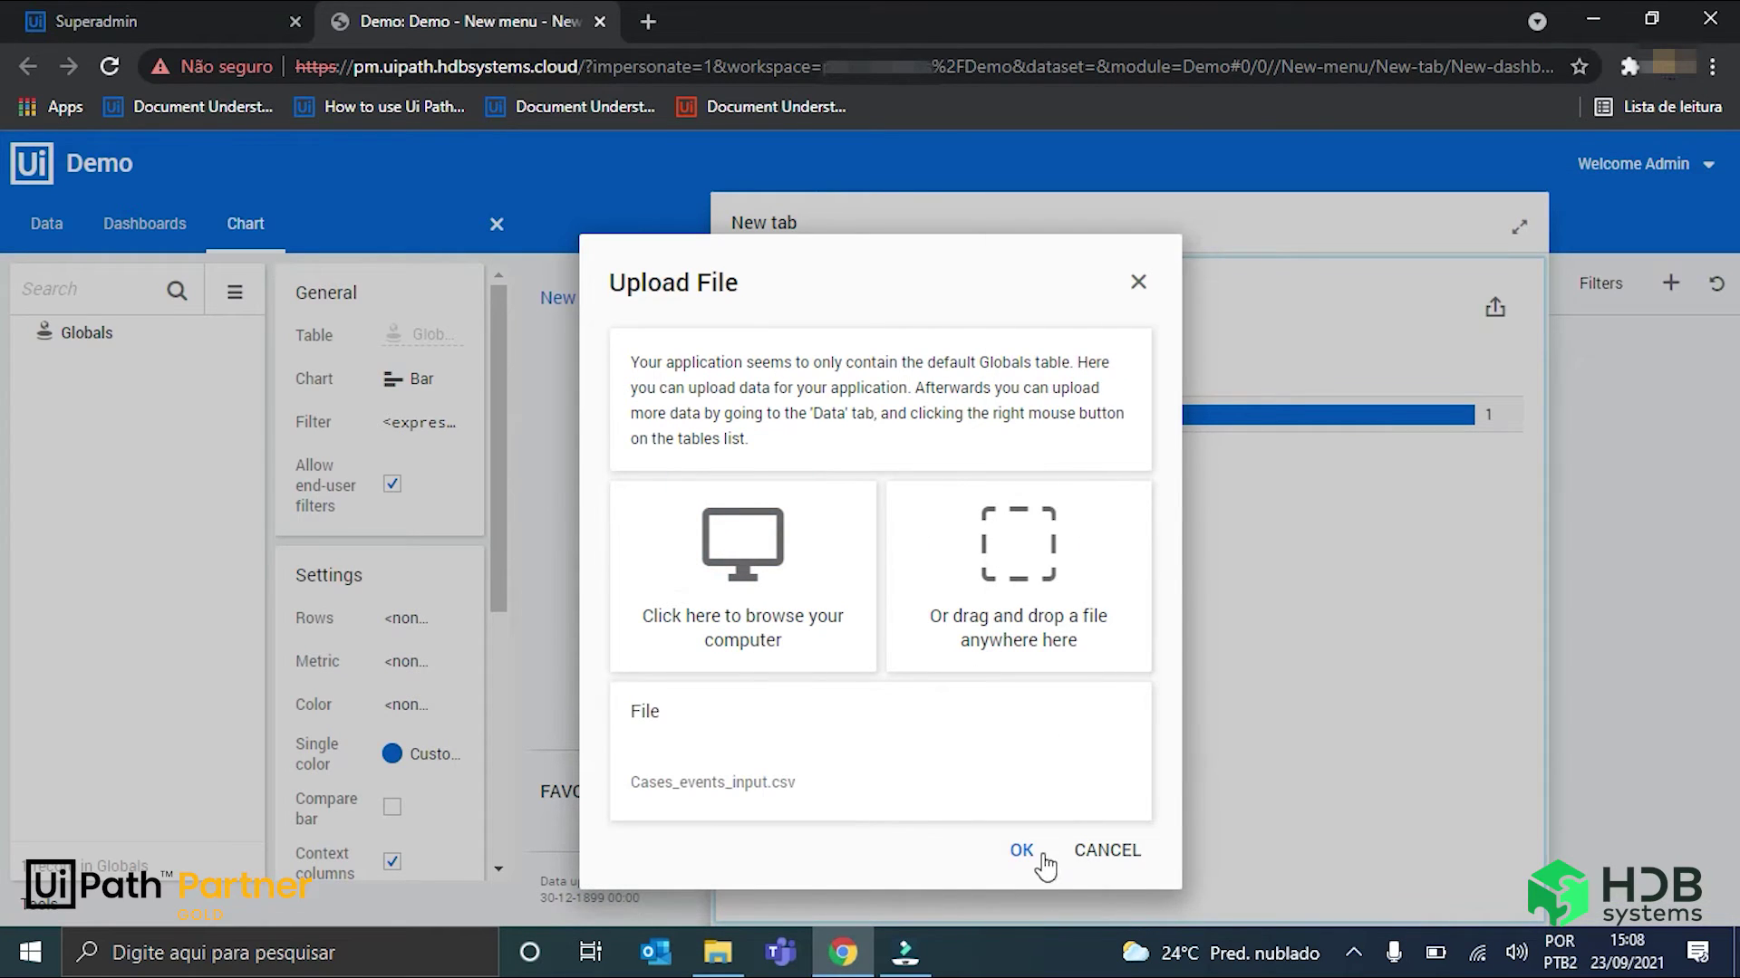
left_click(1021, 850)
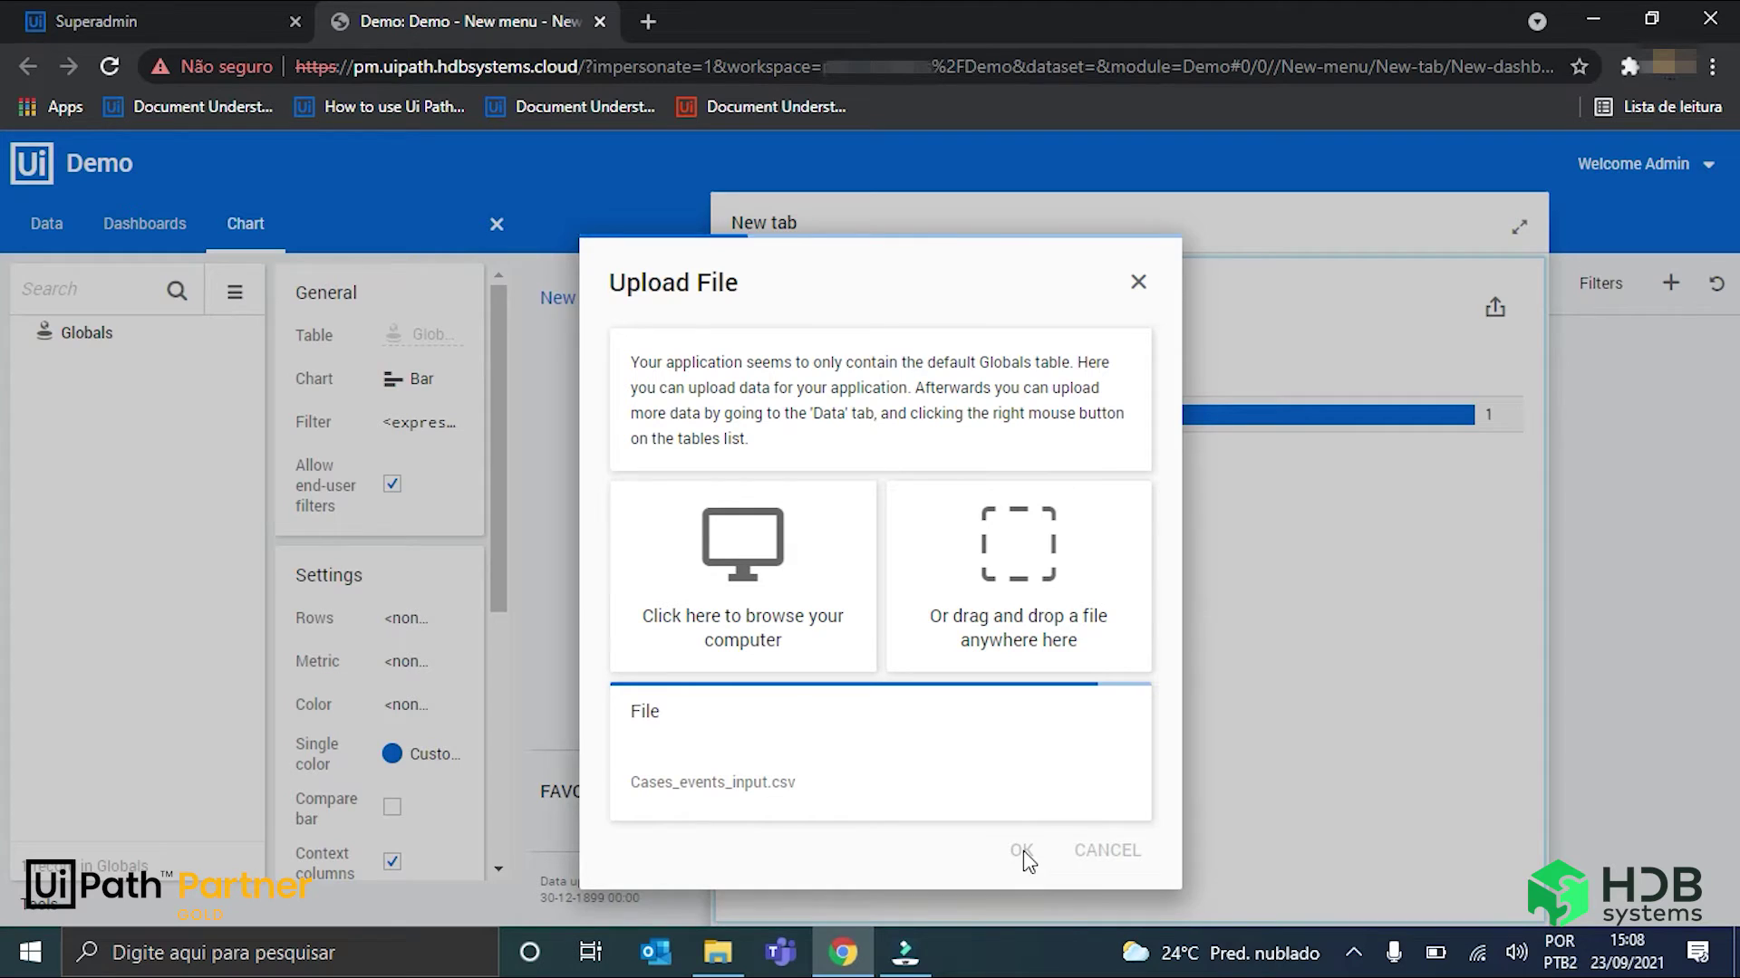
left_click(1021, 852)
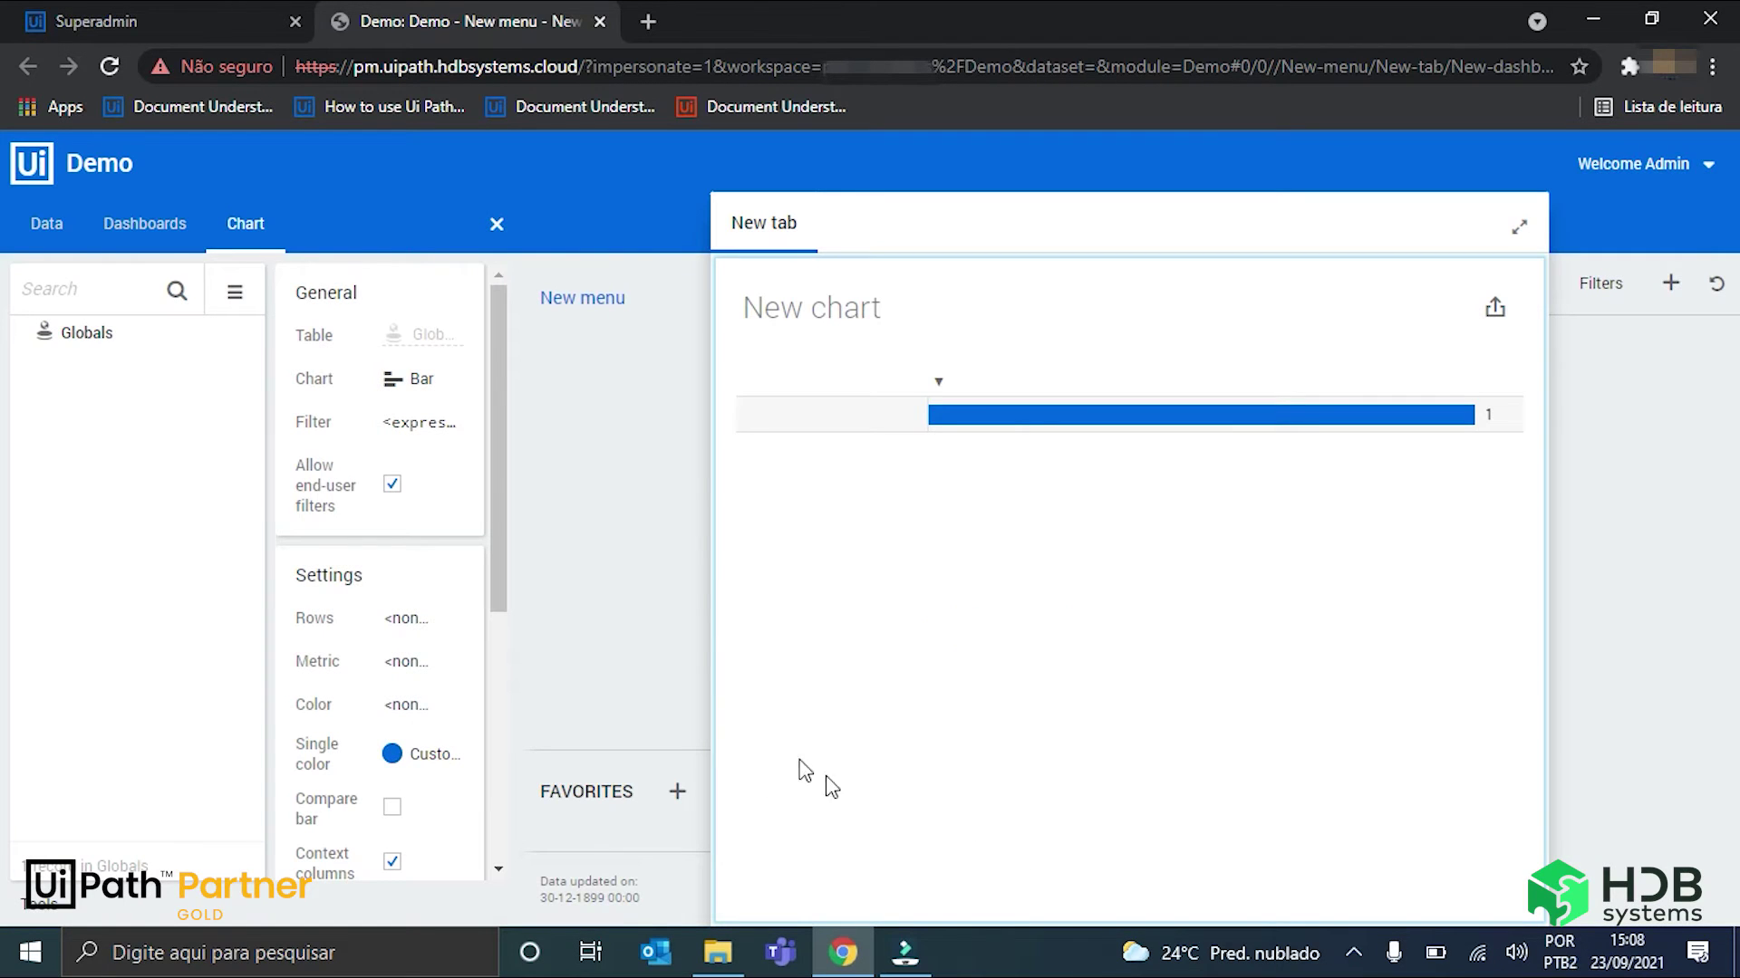
Show the Cases_events_input table's columns and inspect Activity, Case ID and Event end
left_click(47, 237)
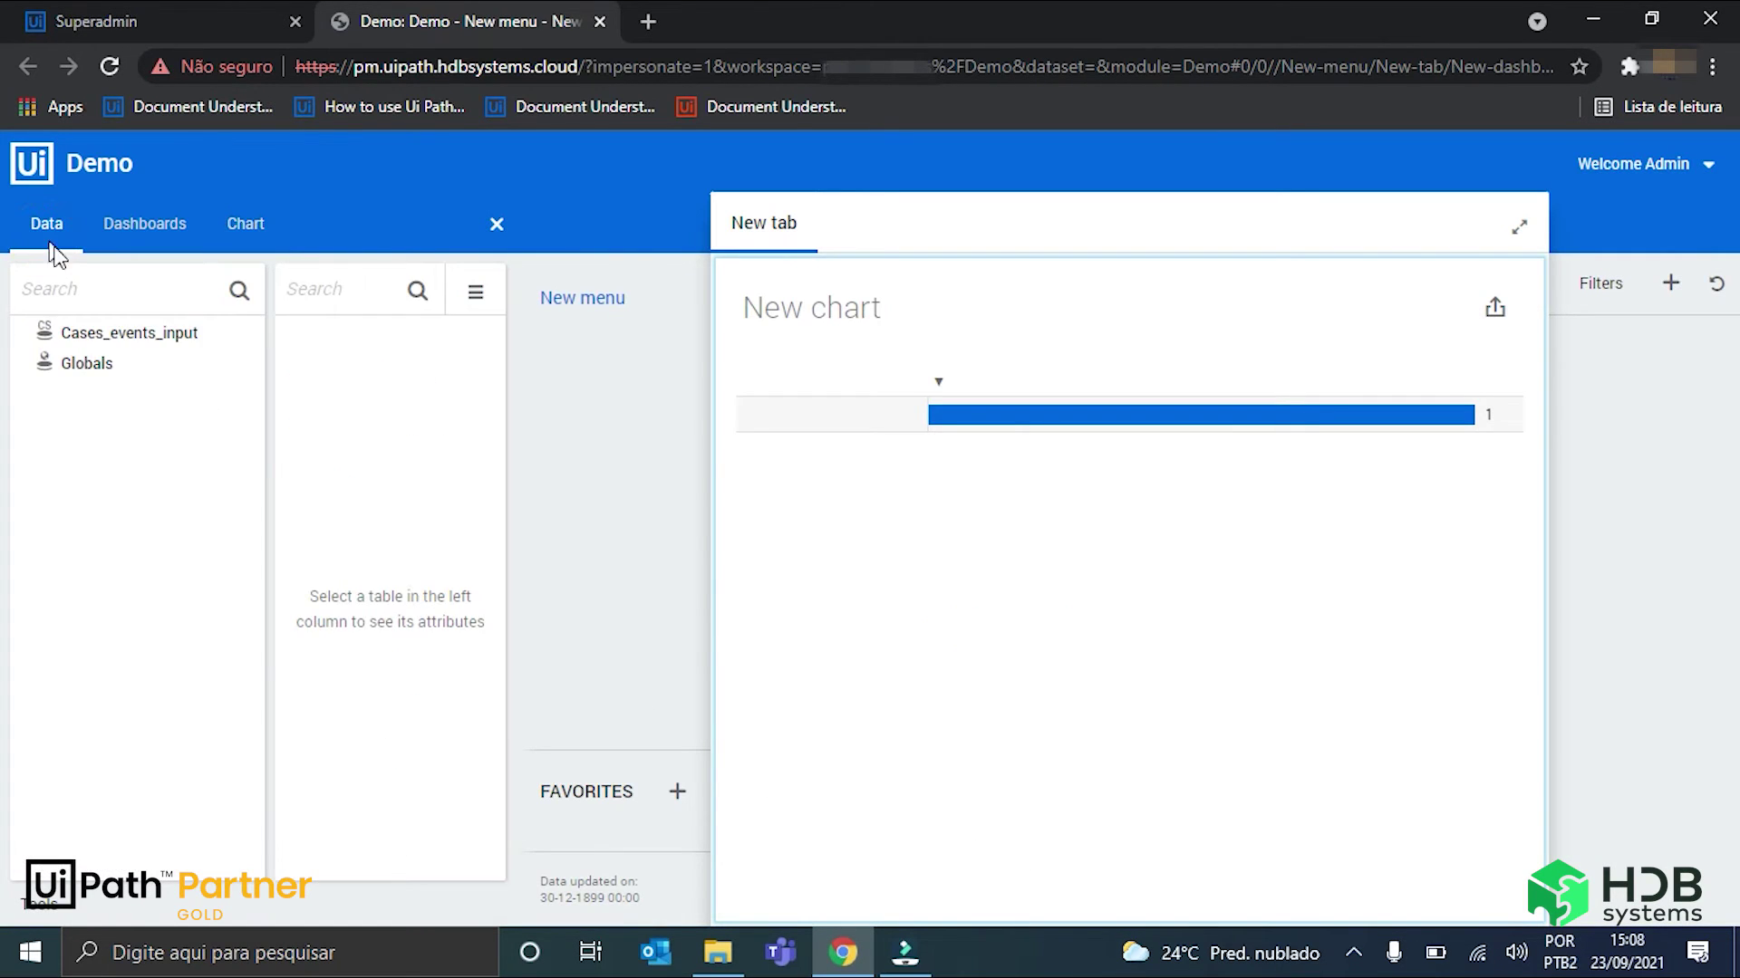
left_click(102, 337)
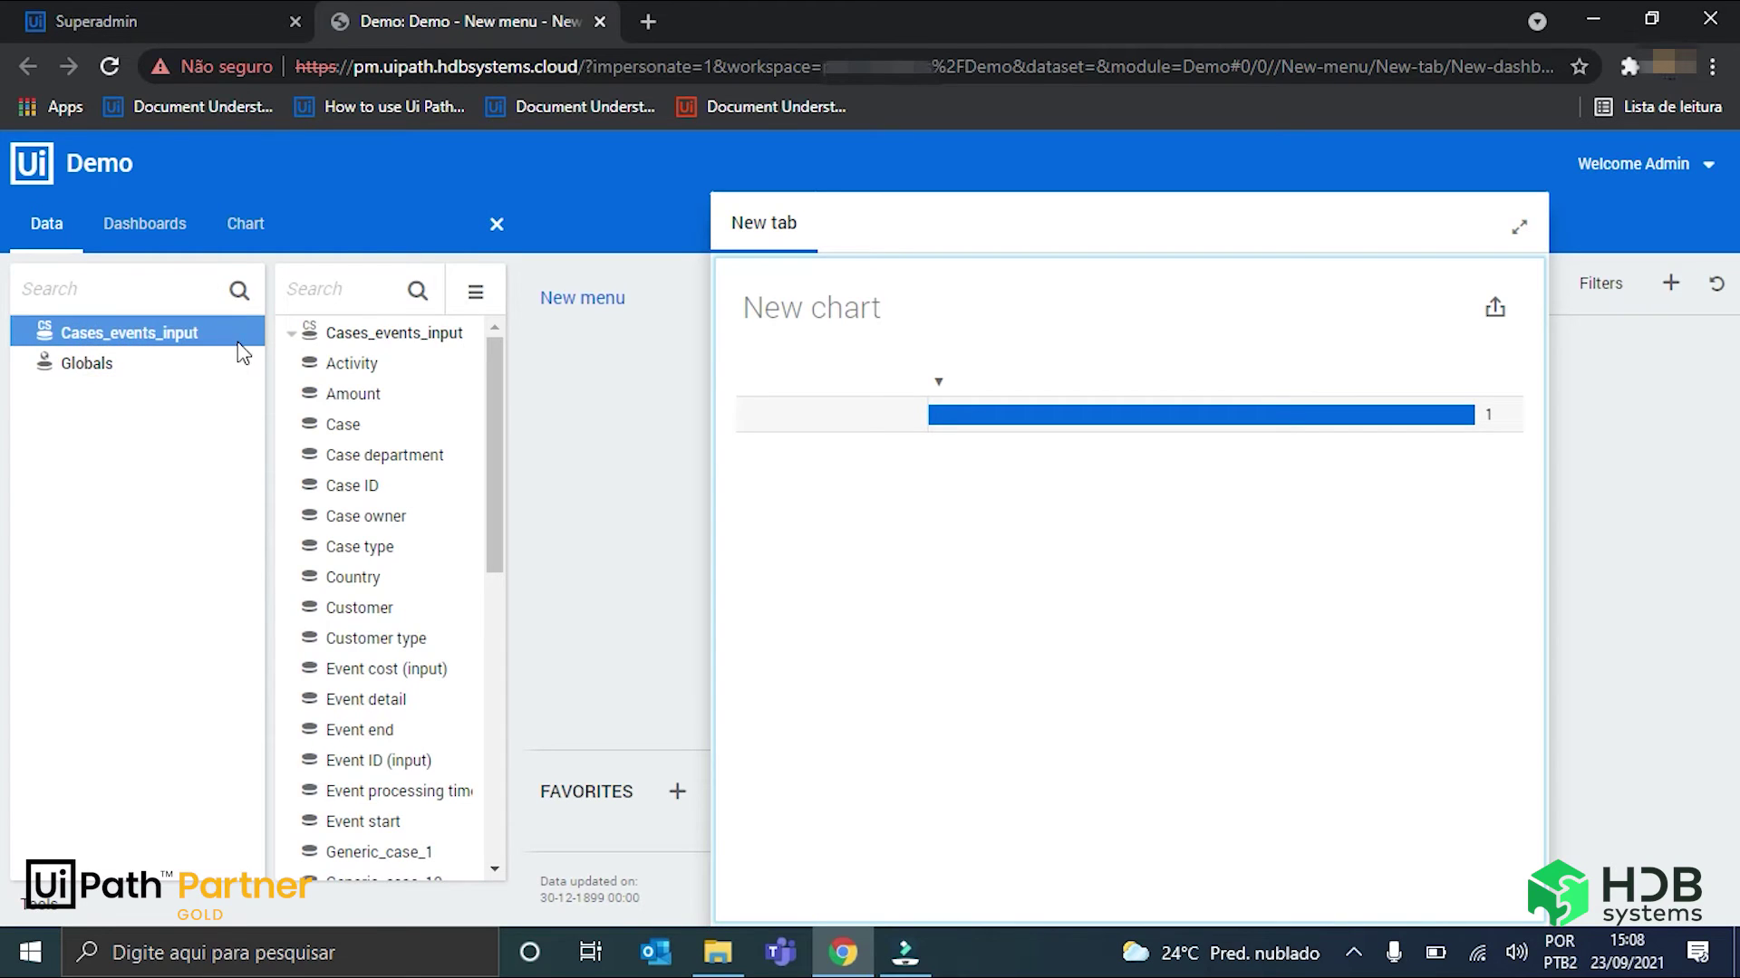
left_click_drag(509, 403, 619, 405)
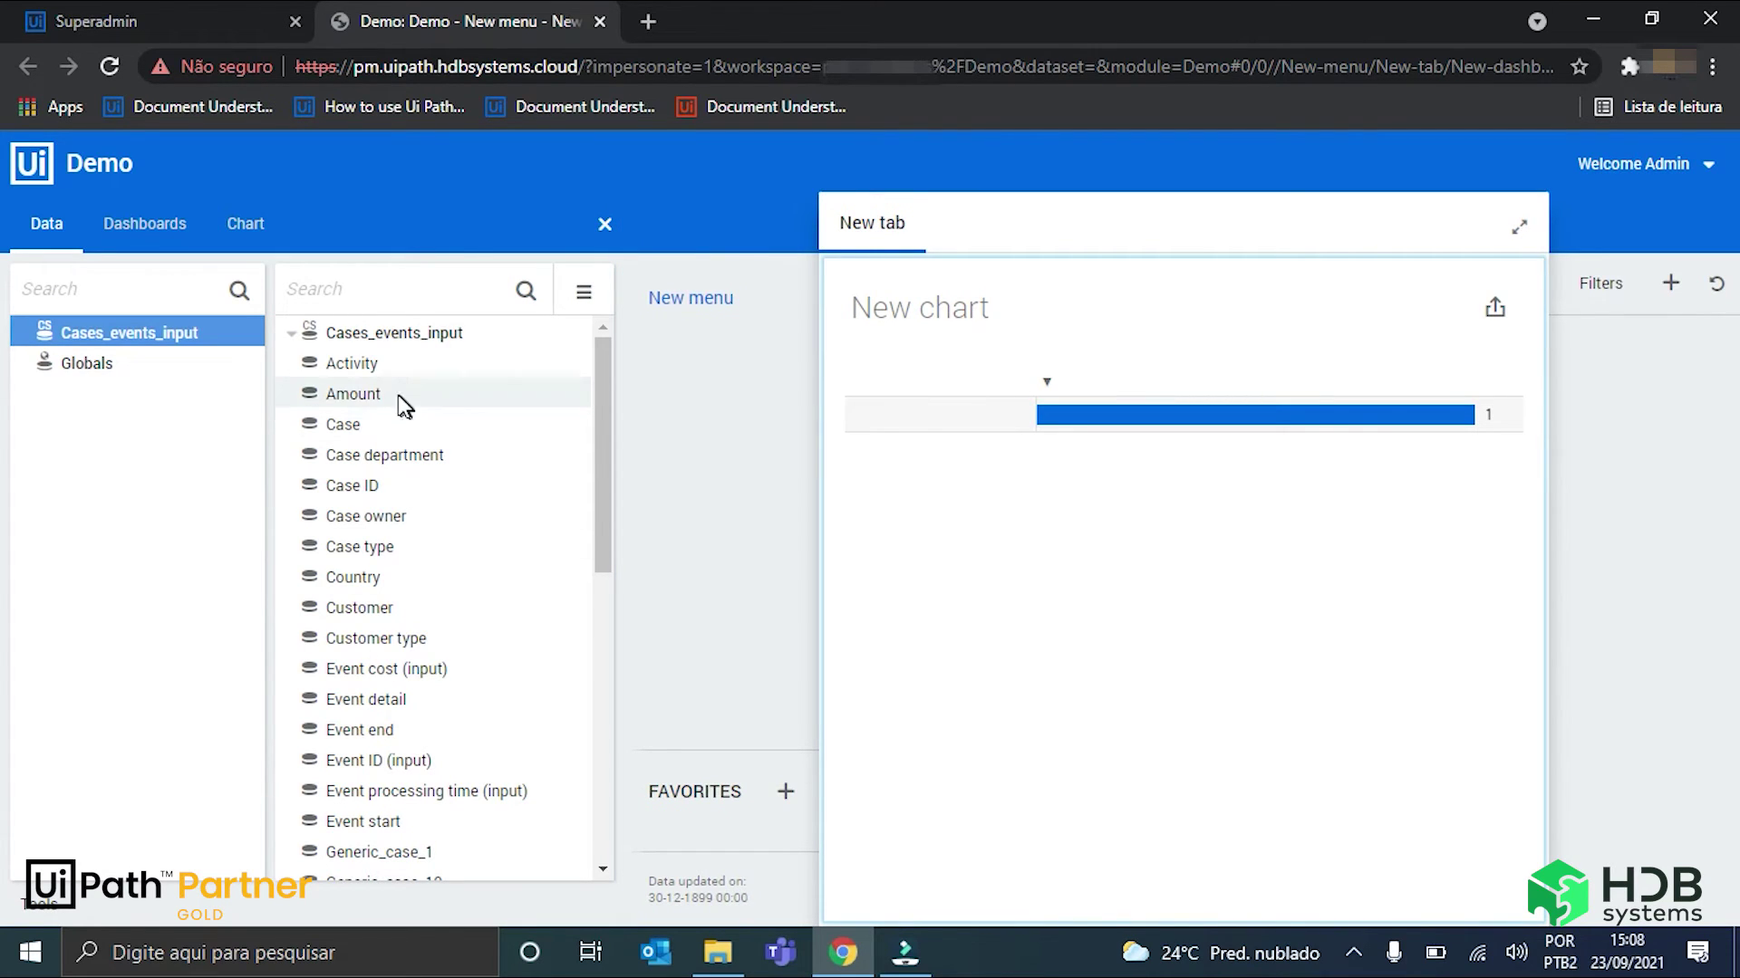
left_click(392, 363)
left_click(367, 487)
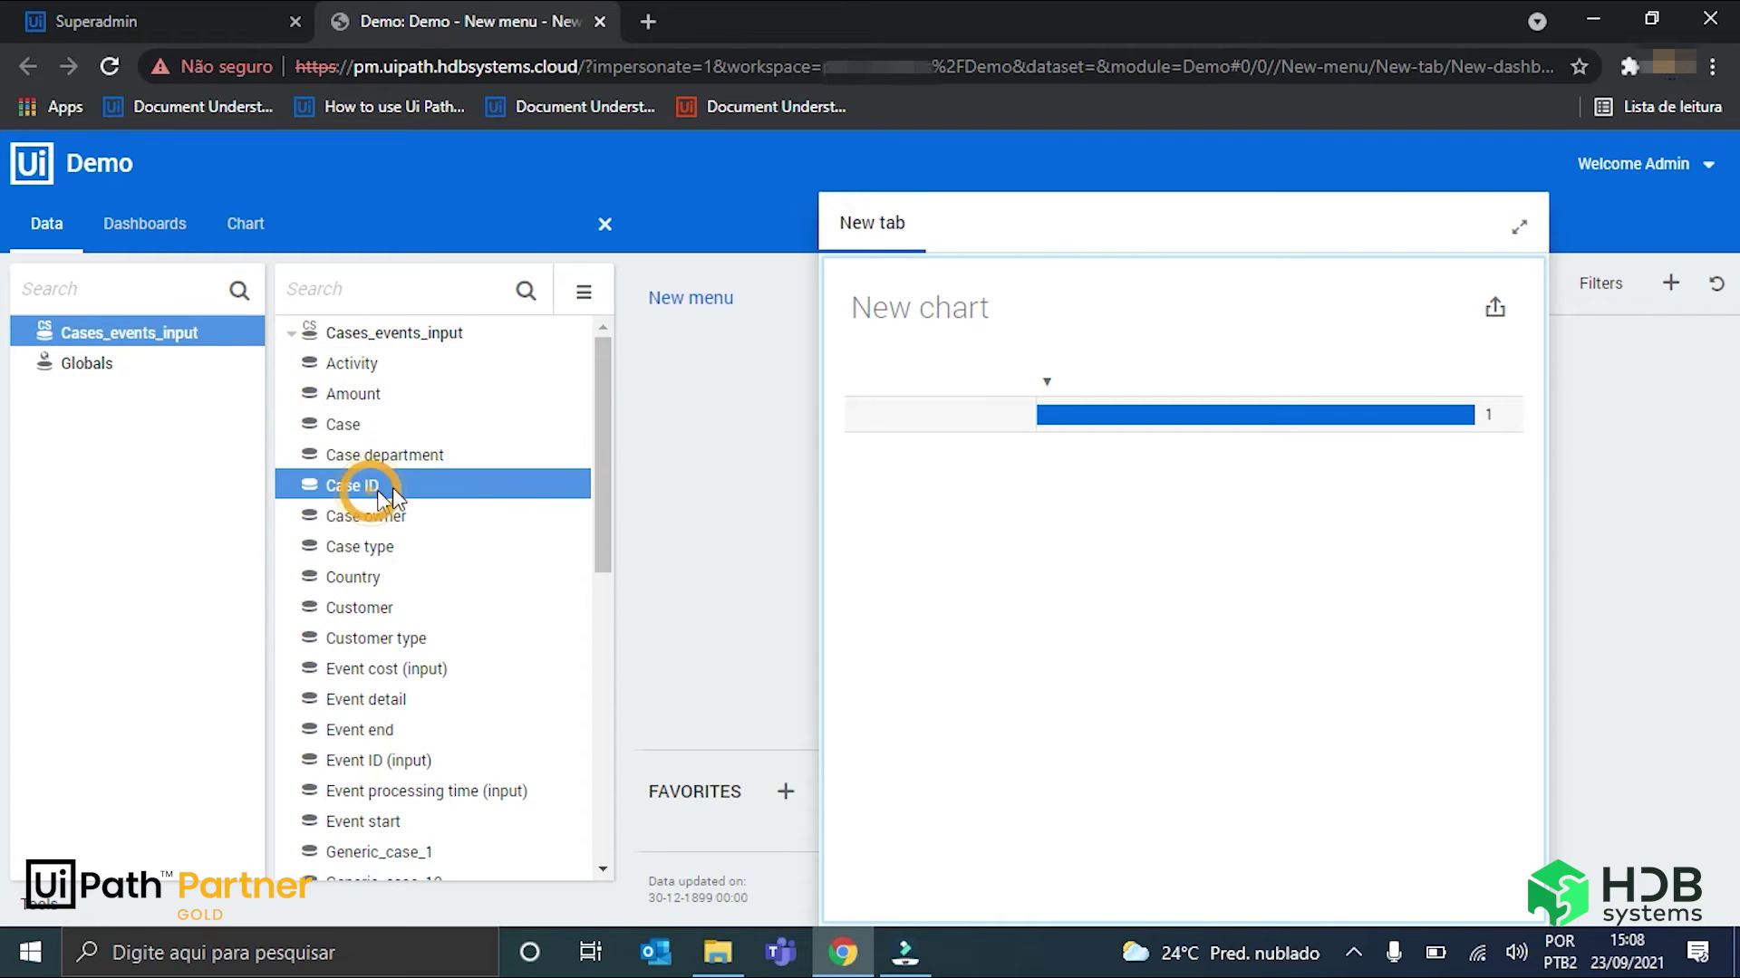
left_click(362, 730)
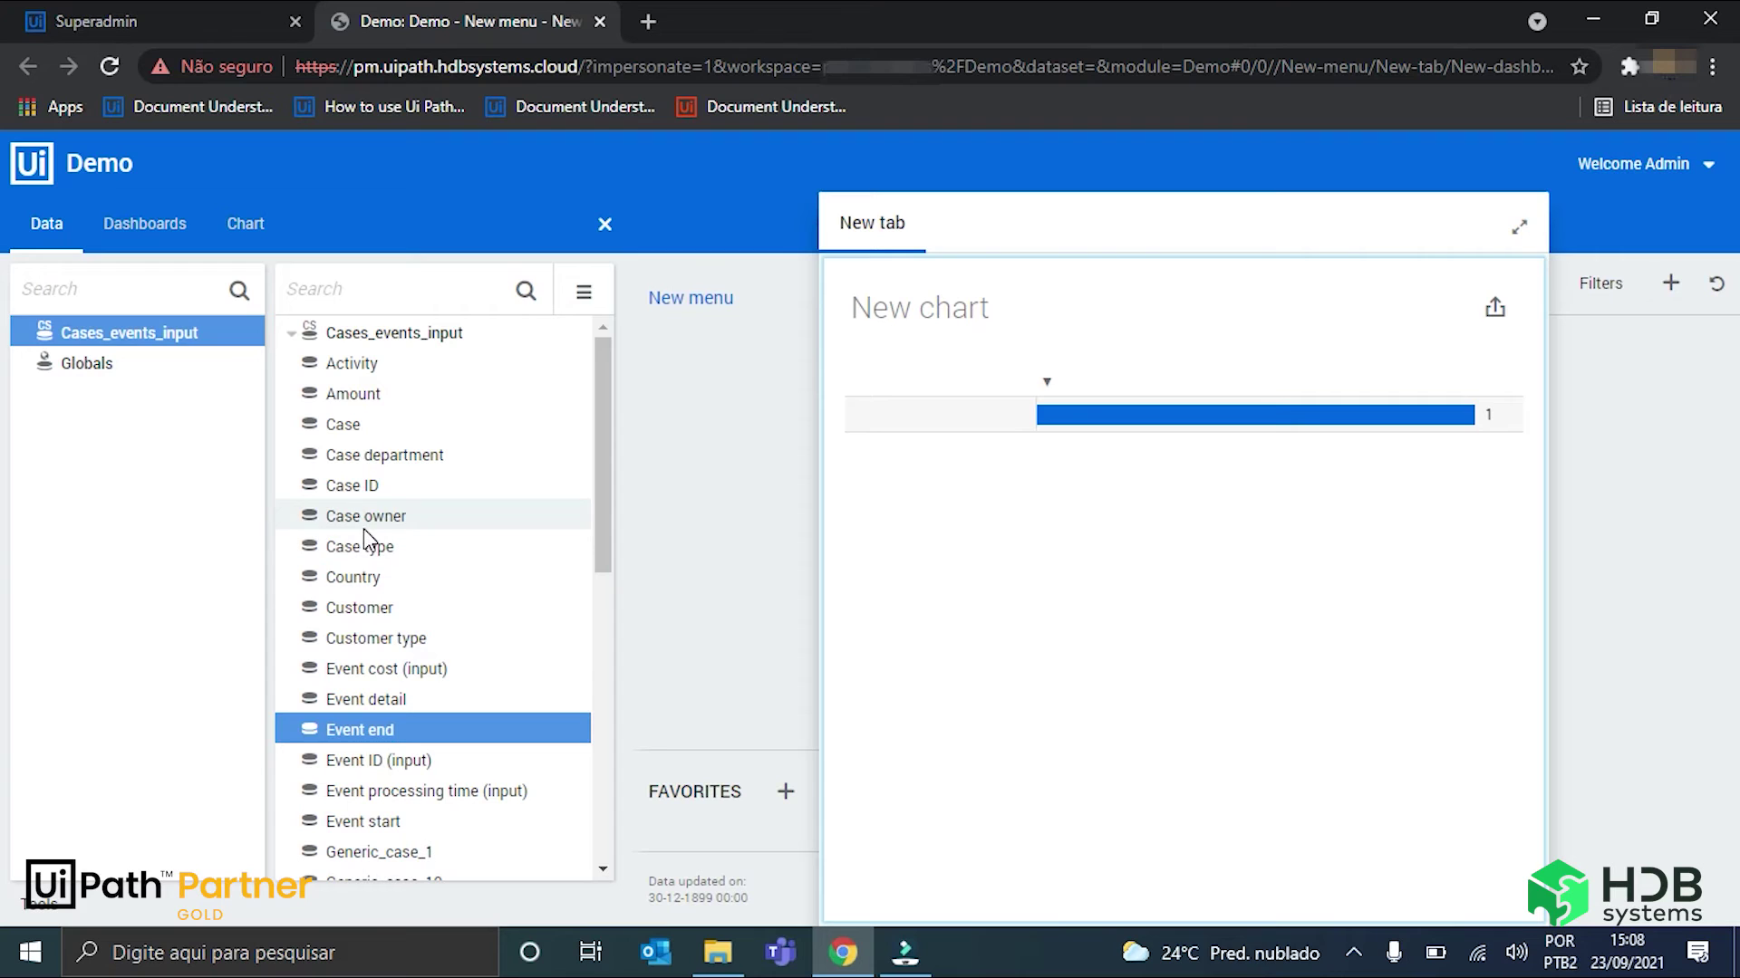
Select the New menu in the dashboard structure and start renaming it
left_click(170, 247)
left_click(118, 334)
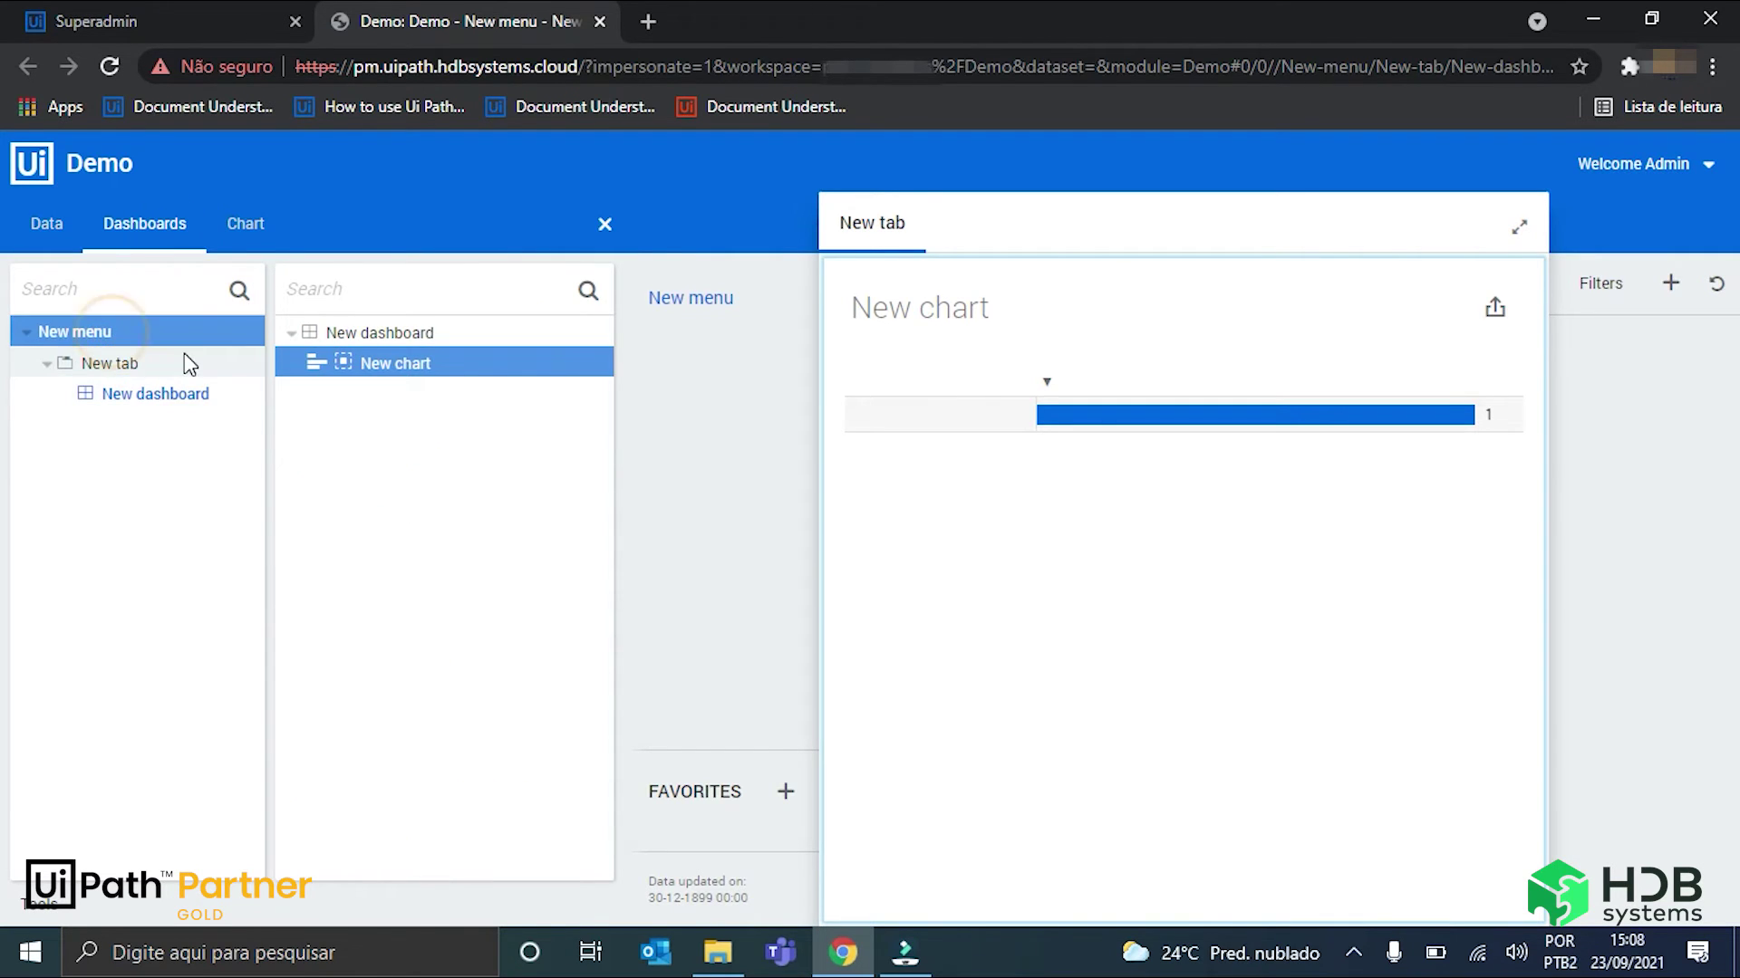
double_click(204, 333)
Rename the menu to Demo and the New tab to Process graph
type("Demo")
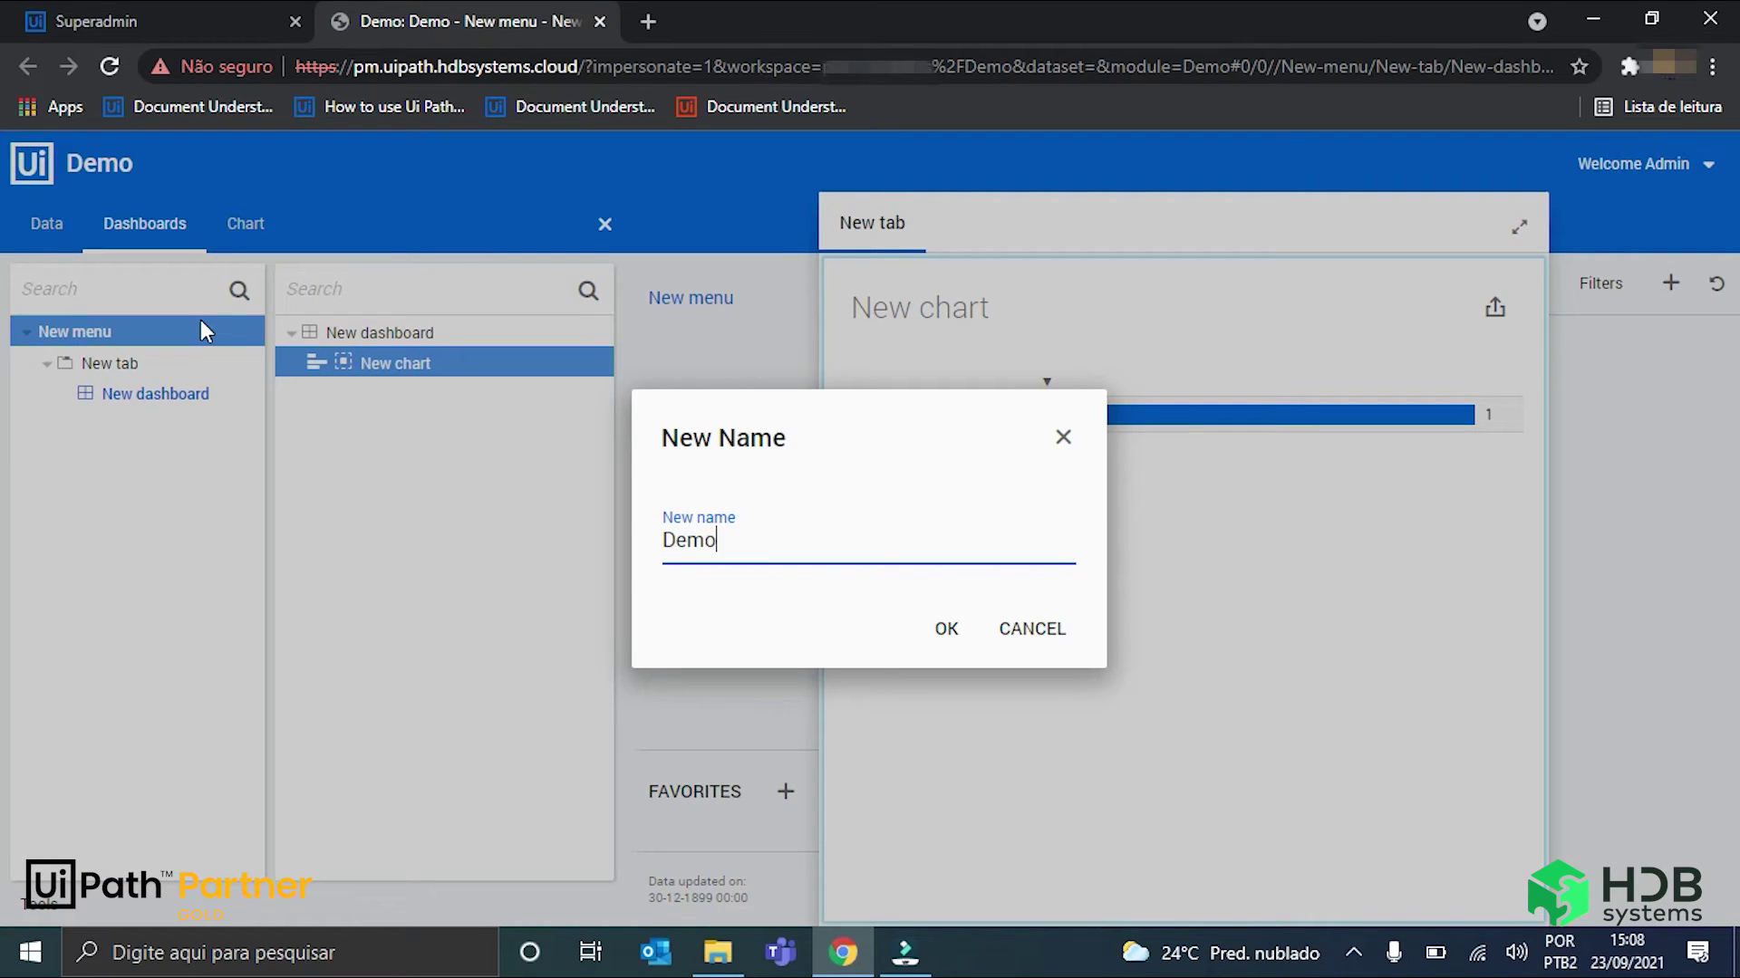
key("Return")
left_click(138, 362)
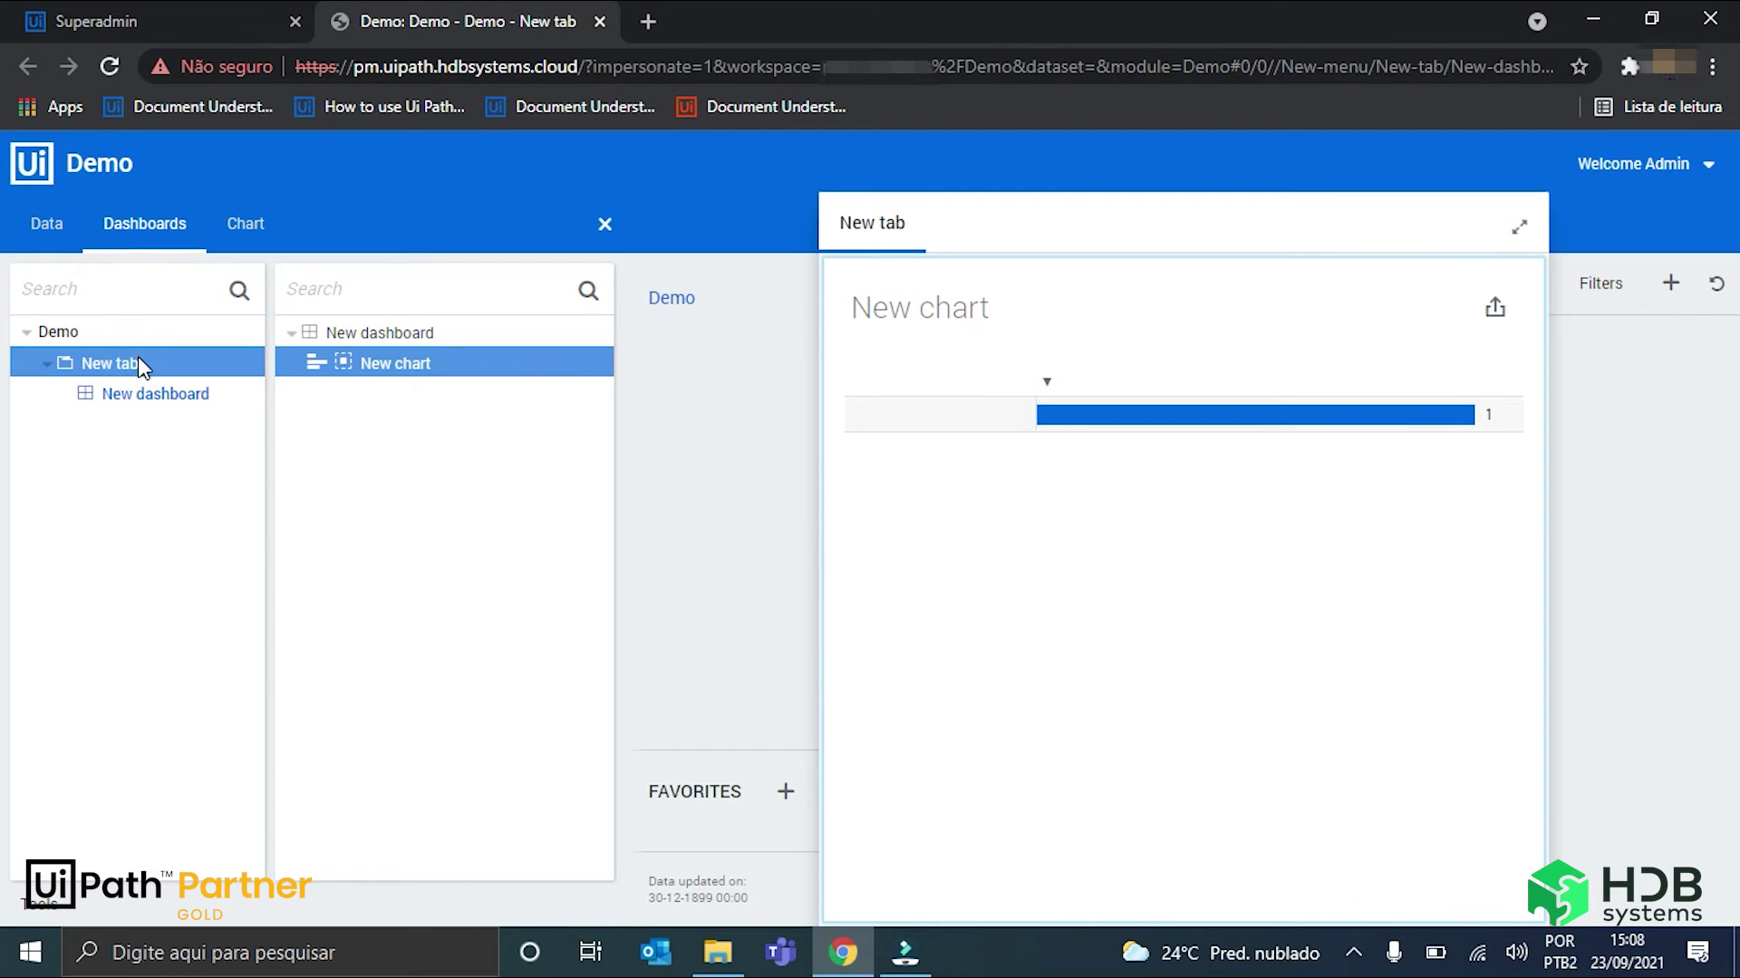
double_click(137, 362)
type("Proce")
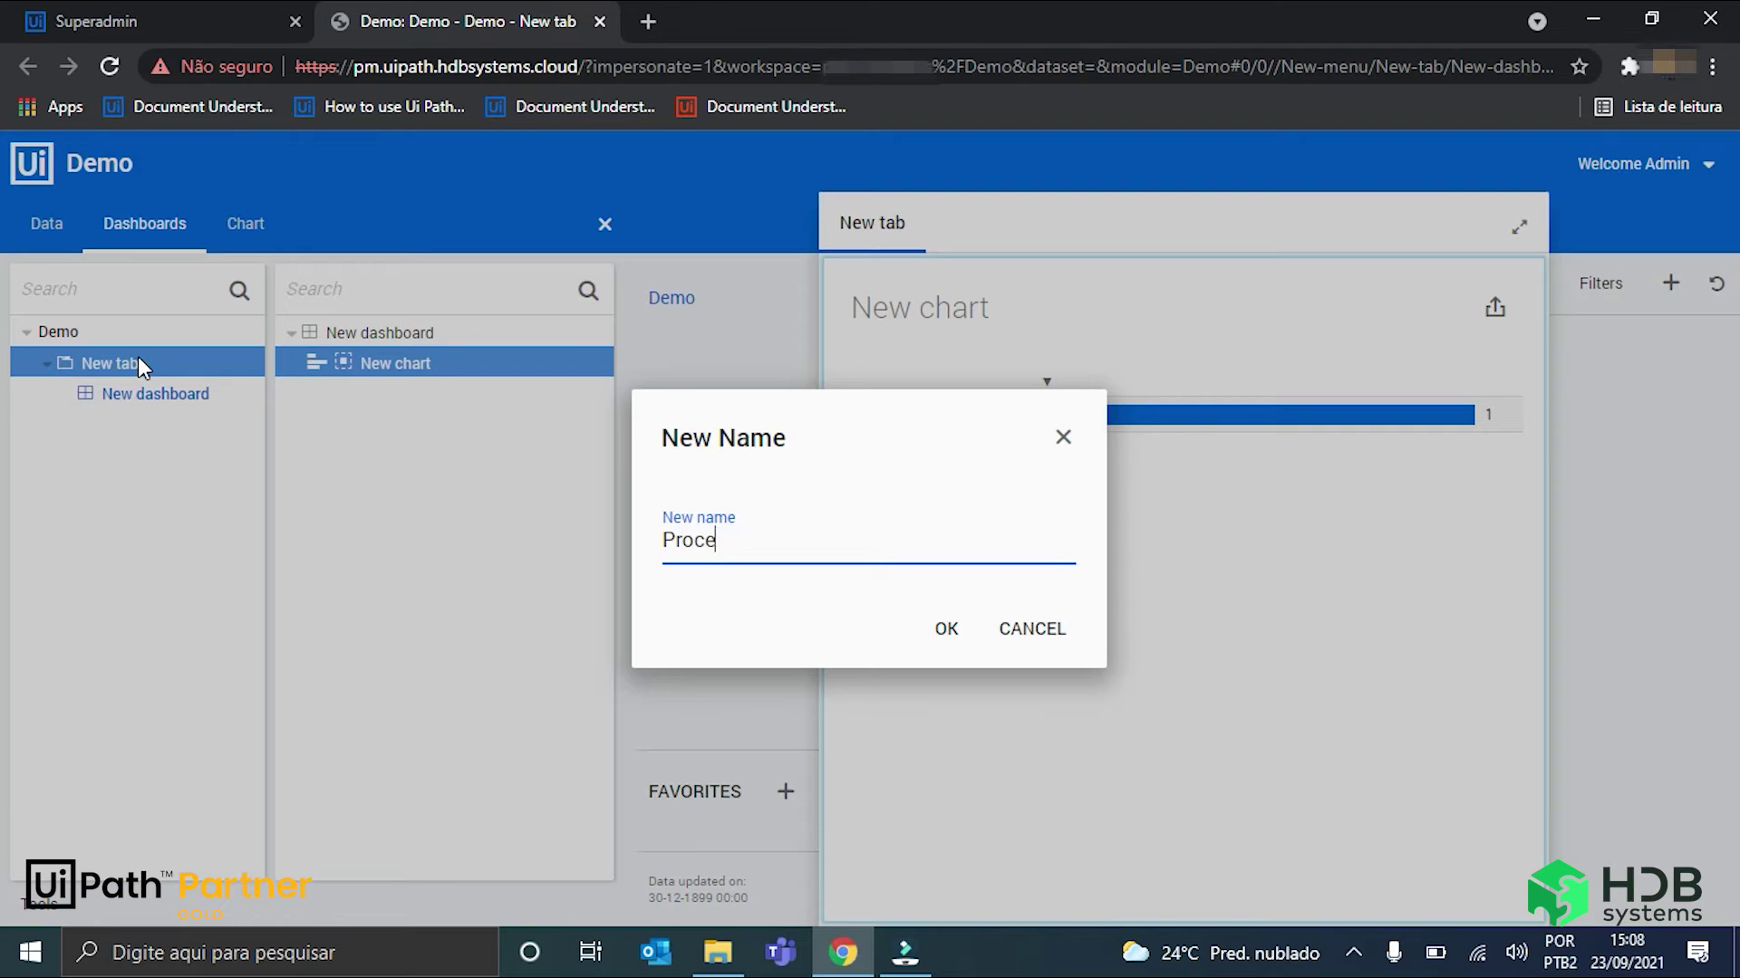
type("ss graph")
key("Return")
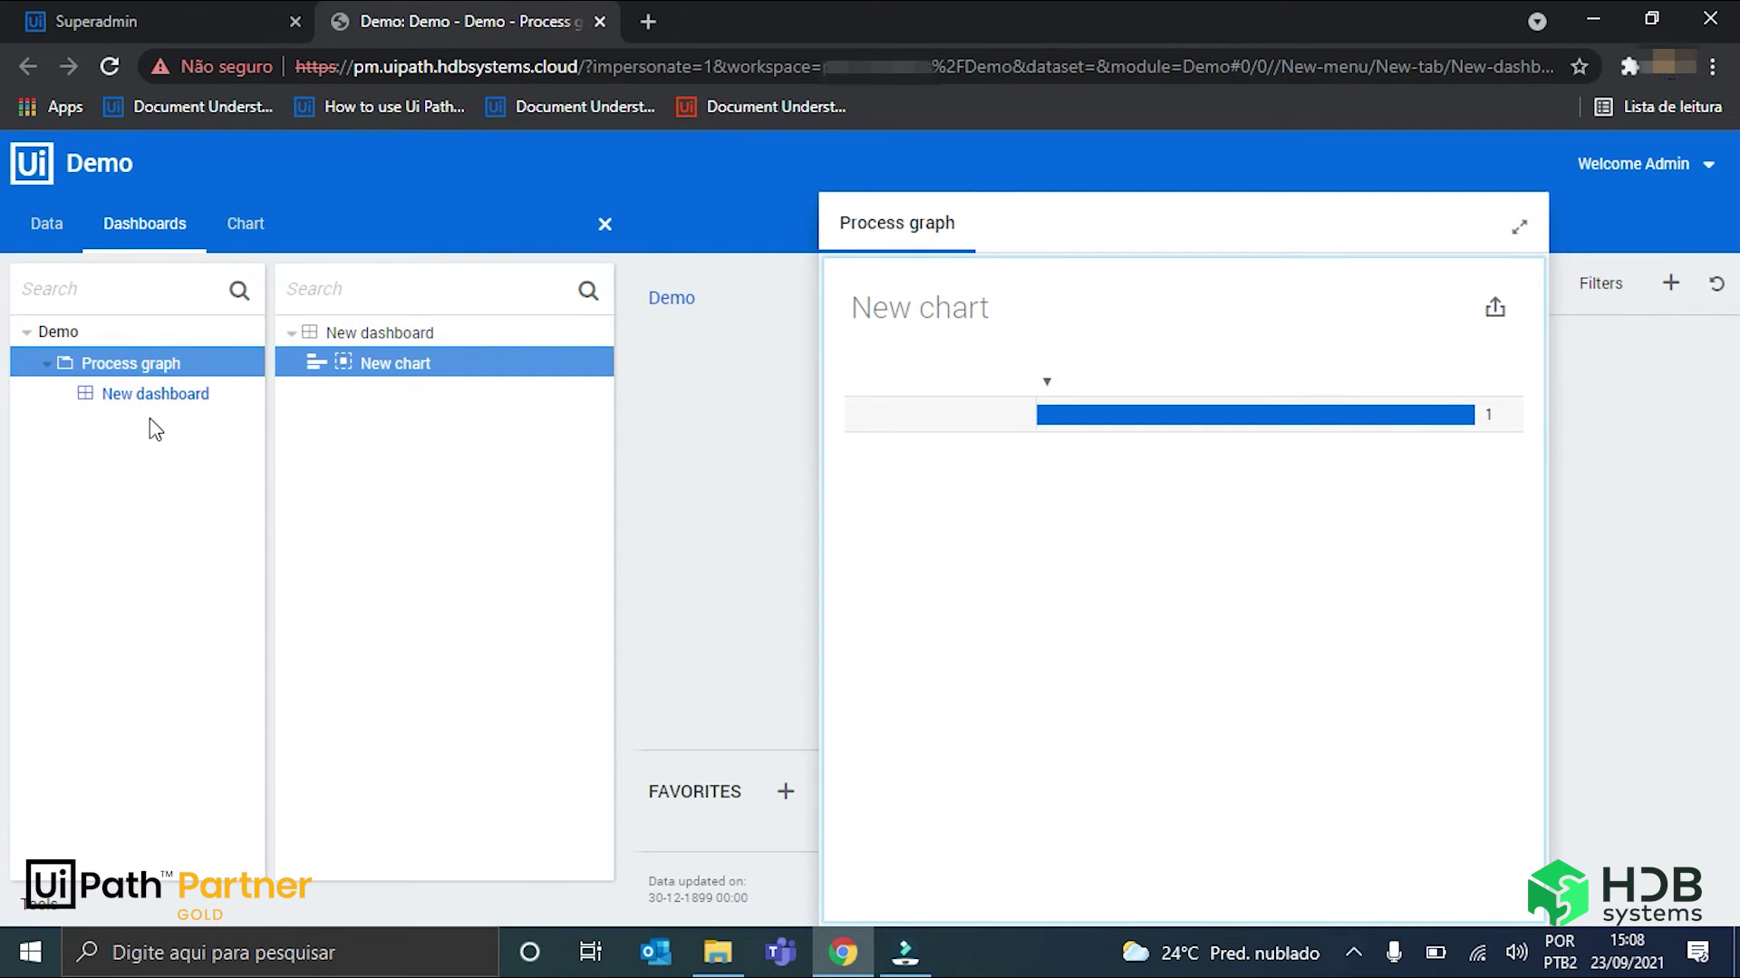
Rename the New dashboard to Process graph
left_click(124, 403)
double_click(124, 403)
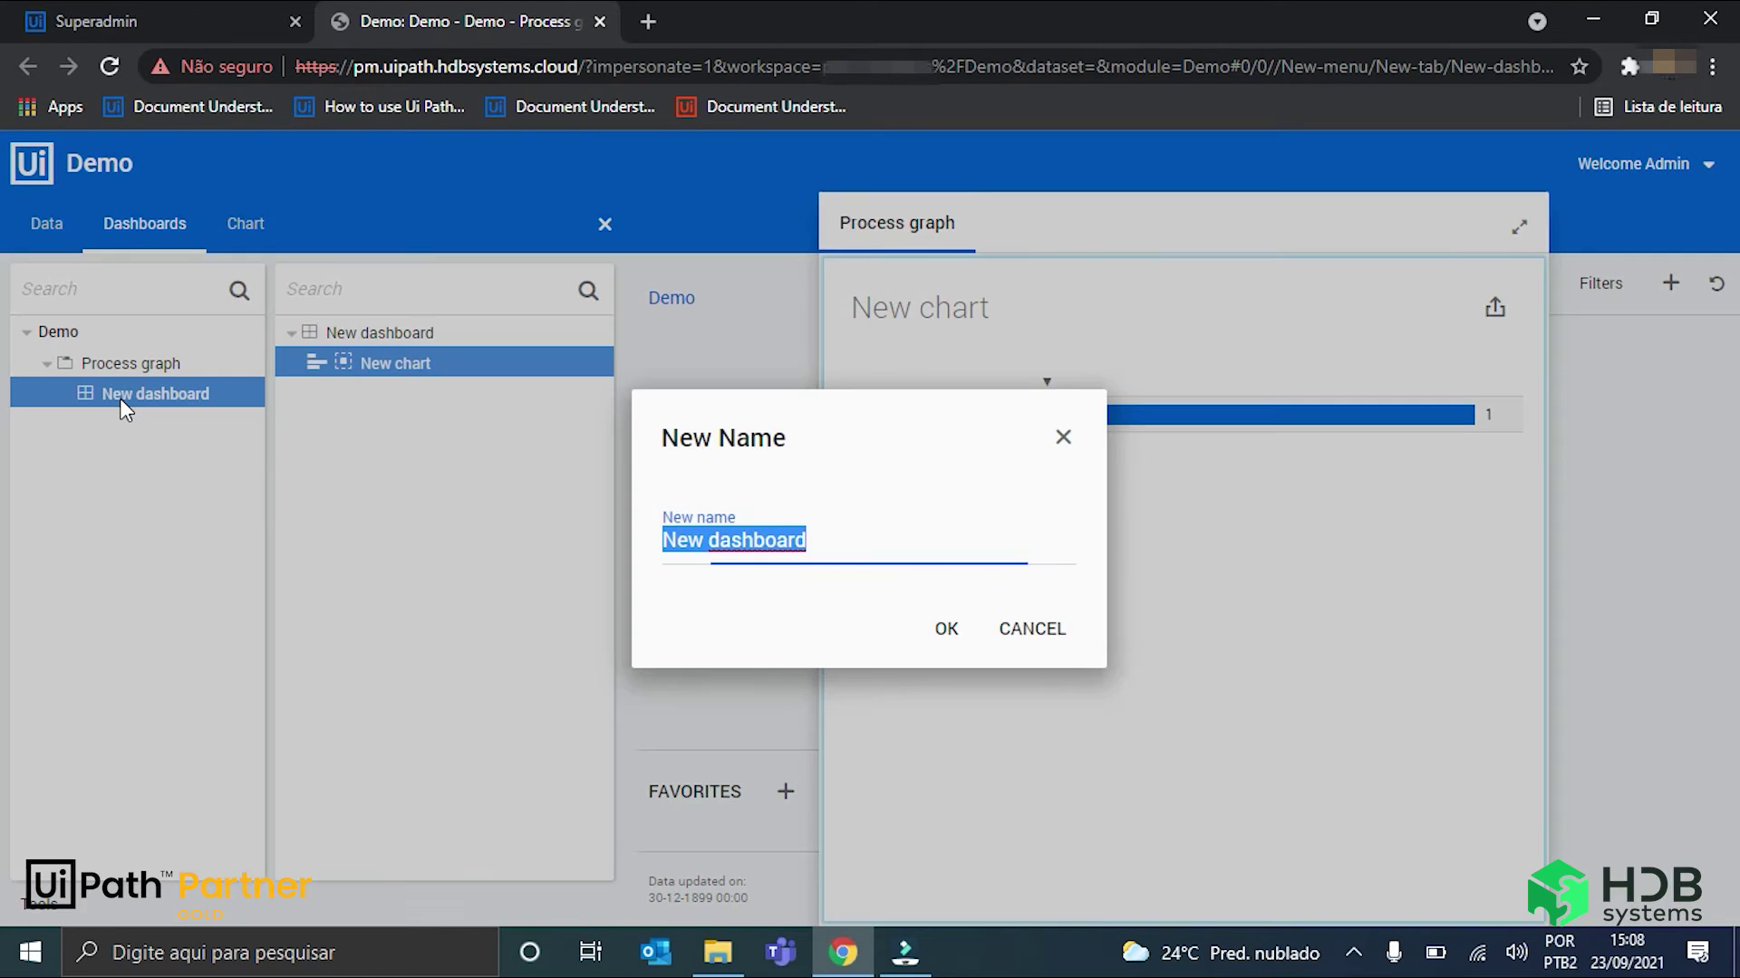
type("P")
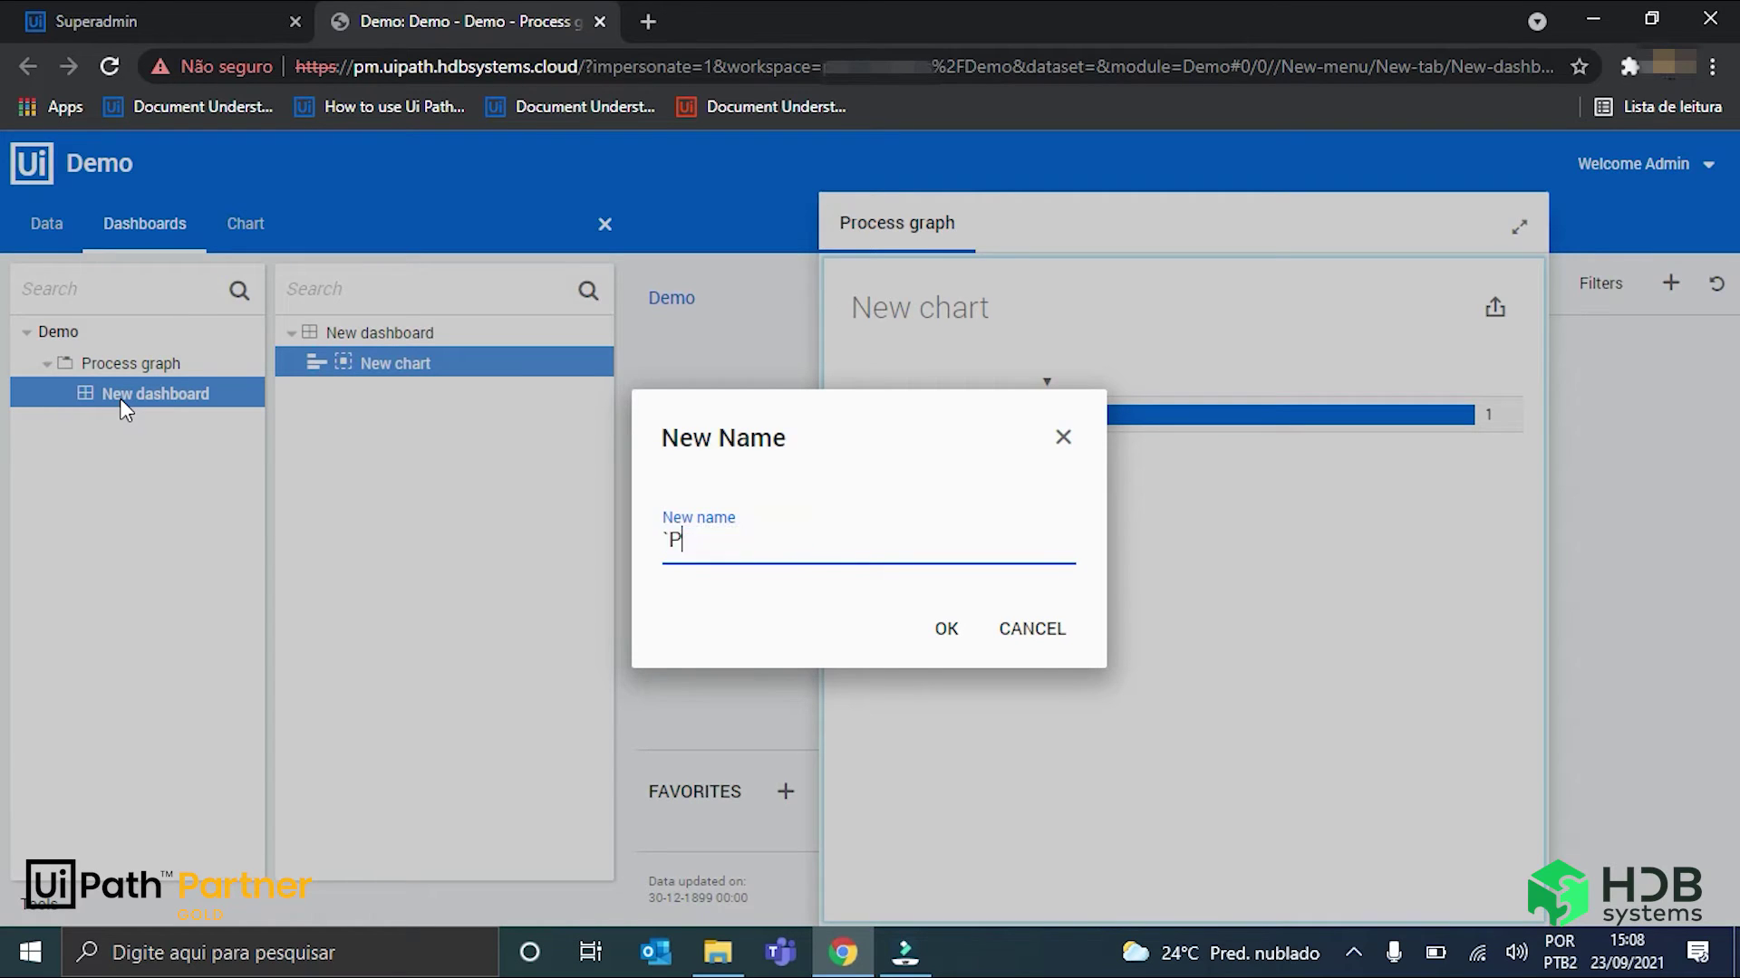
key("BackSpace")
type("Process graph")
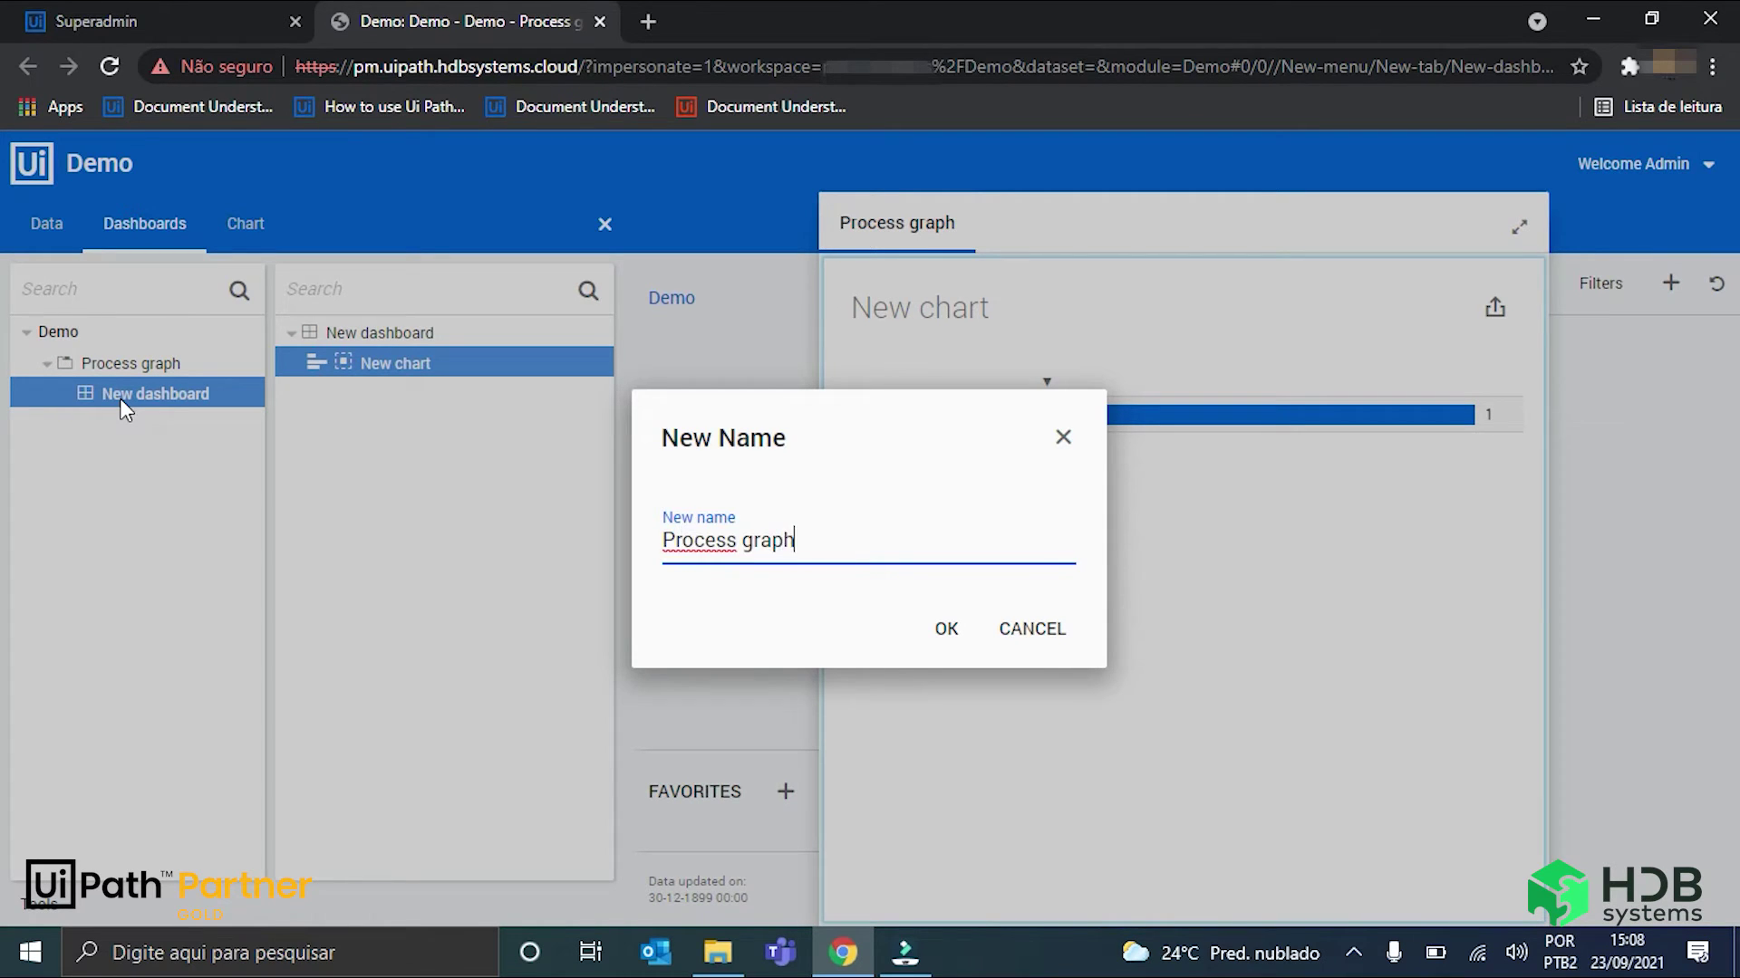
key("Return")
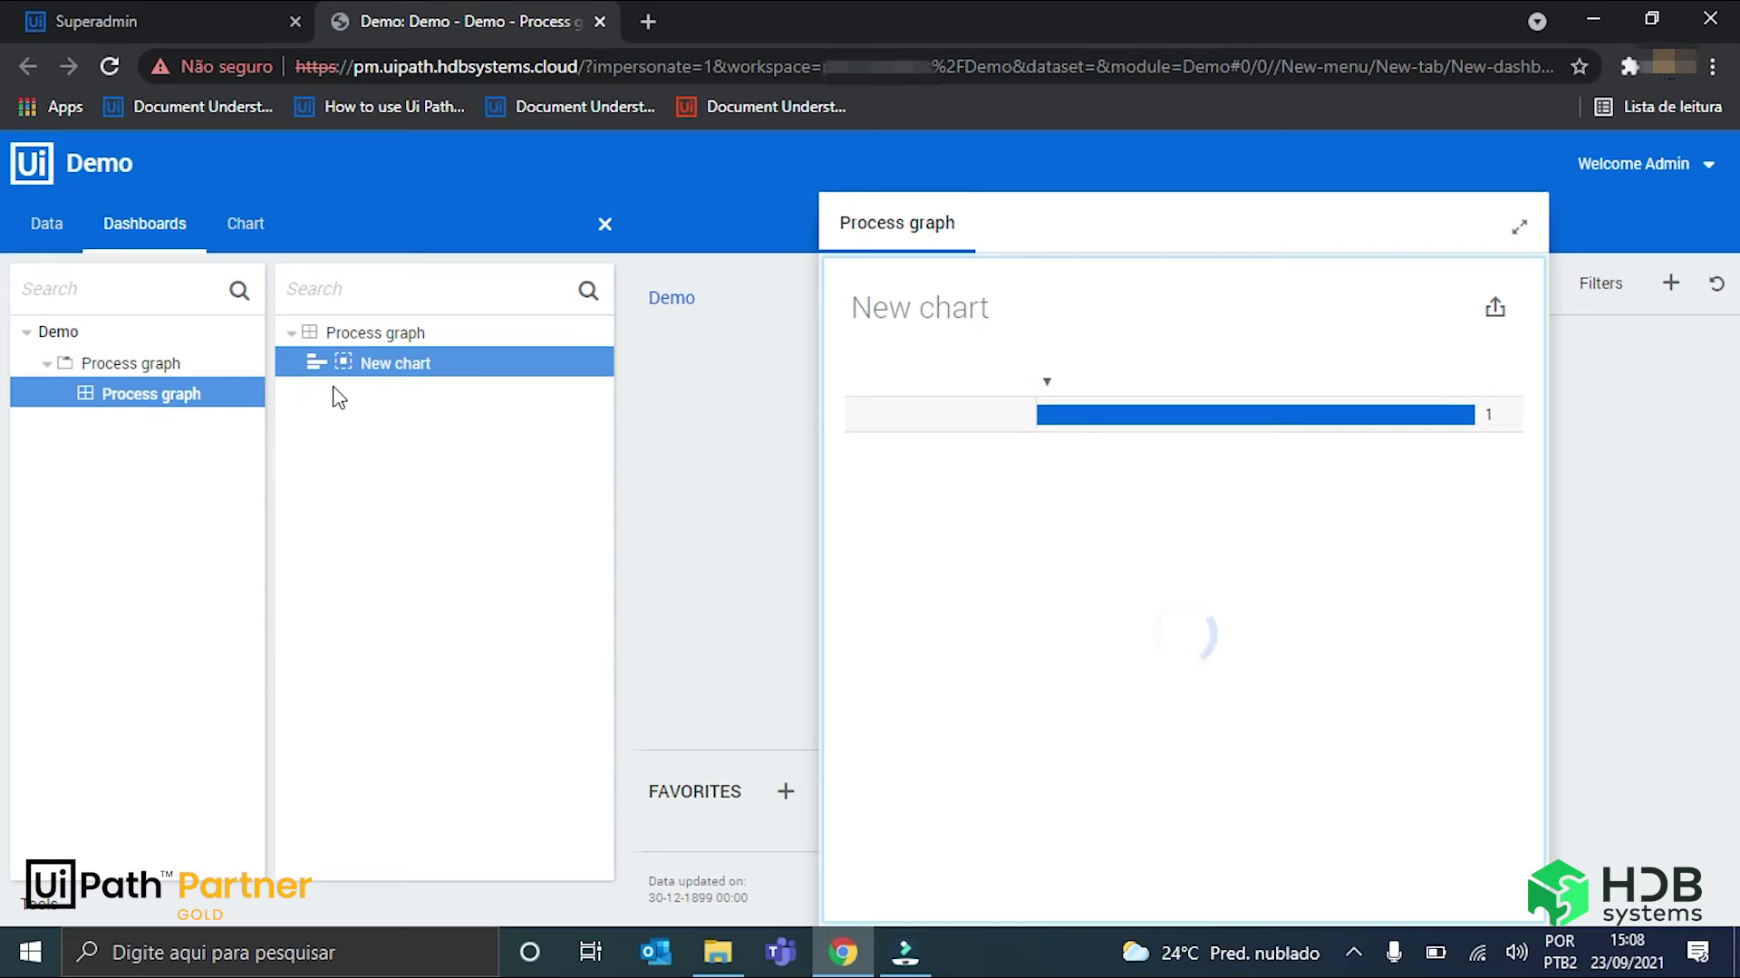
Delete the placeholder New chart and add a process graph based on Cases_events_input
right_click(367, 364)
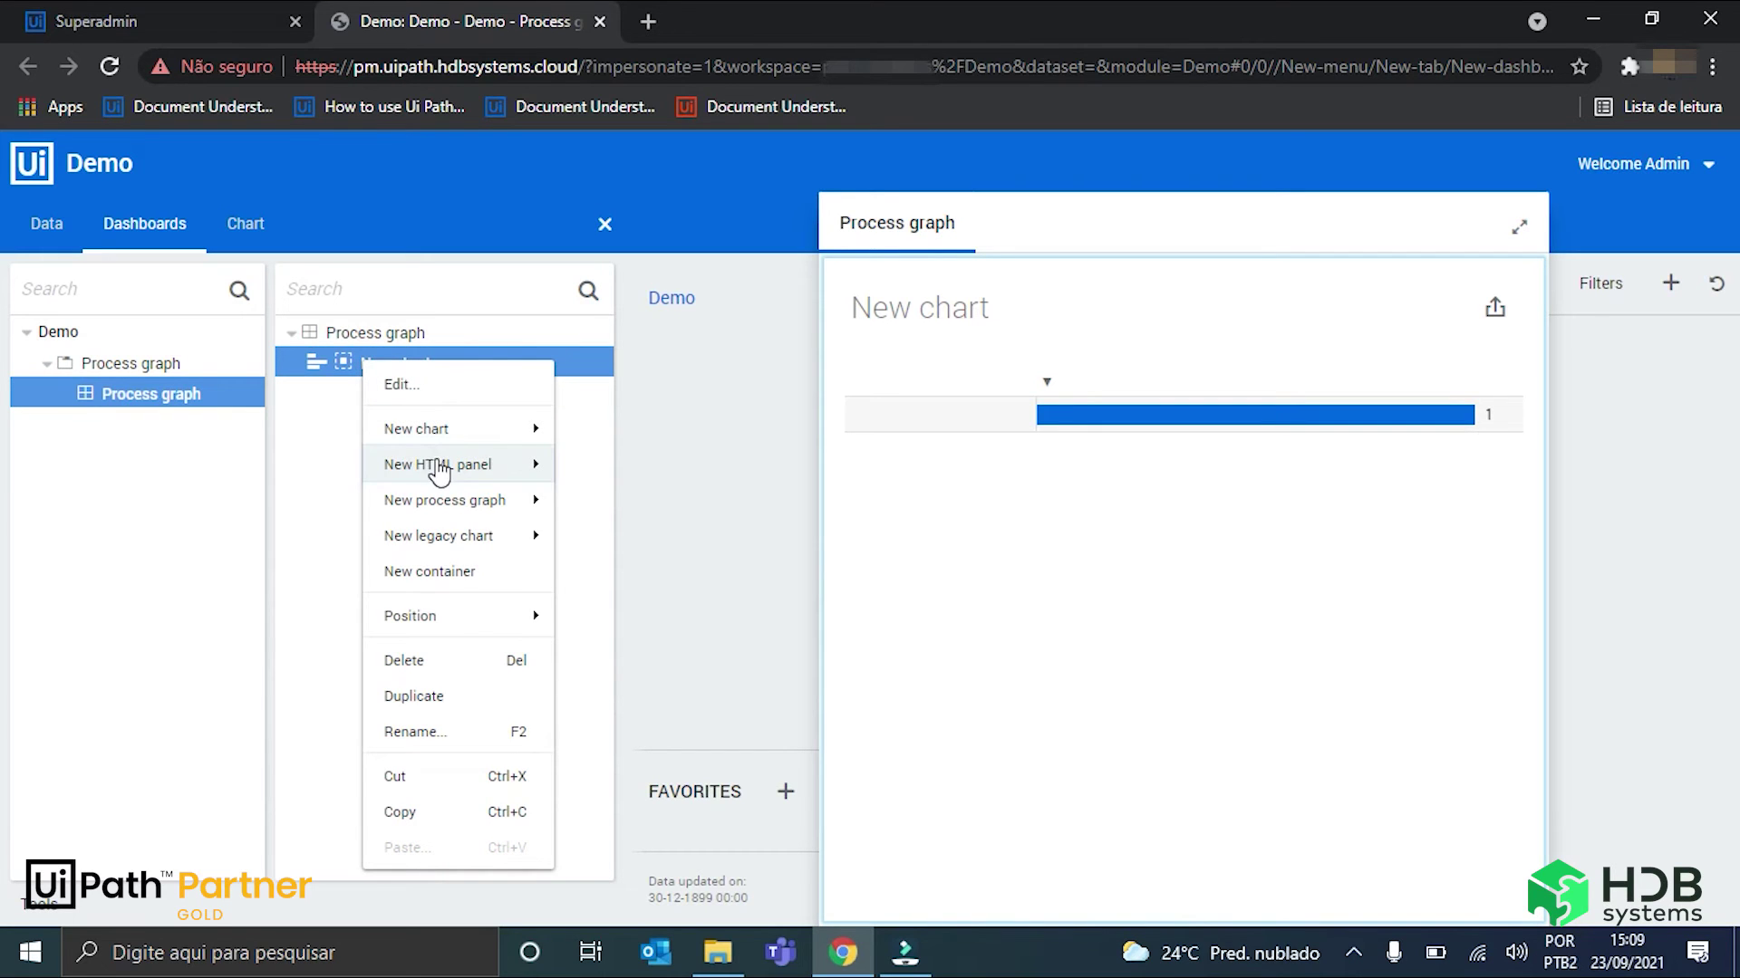
left_click(462, 661)
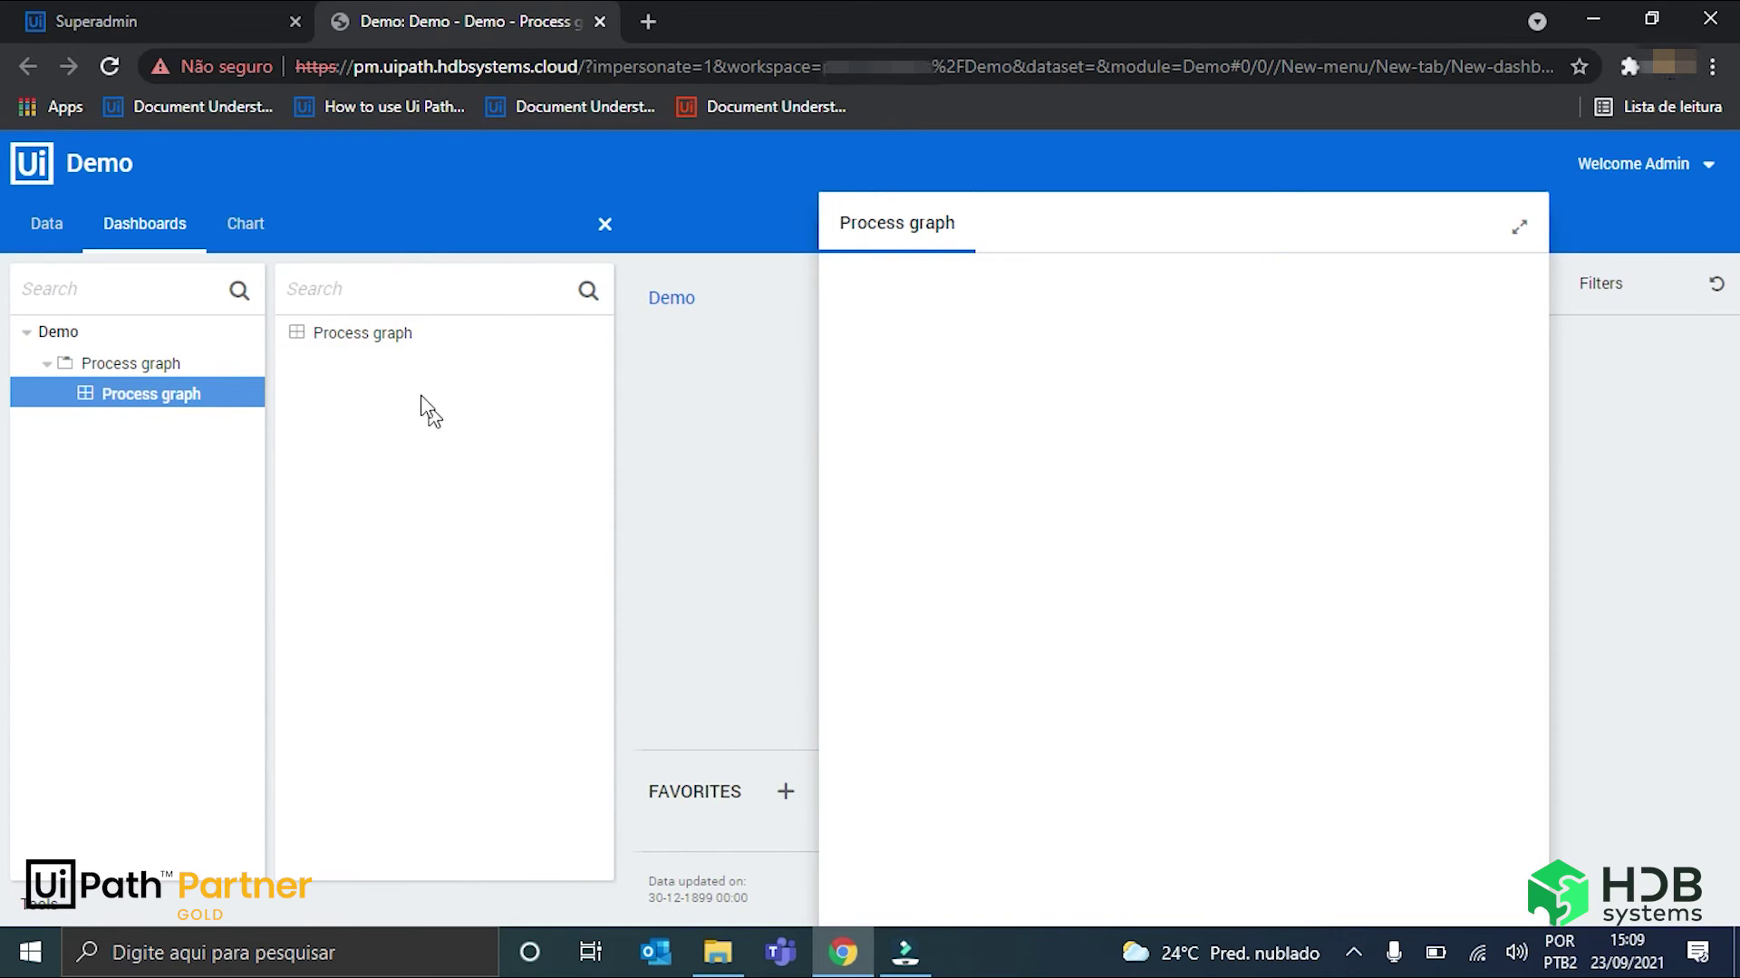
right_click(365, 337)
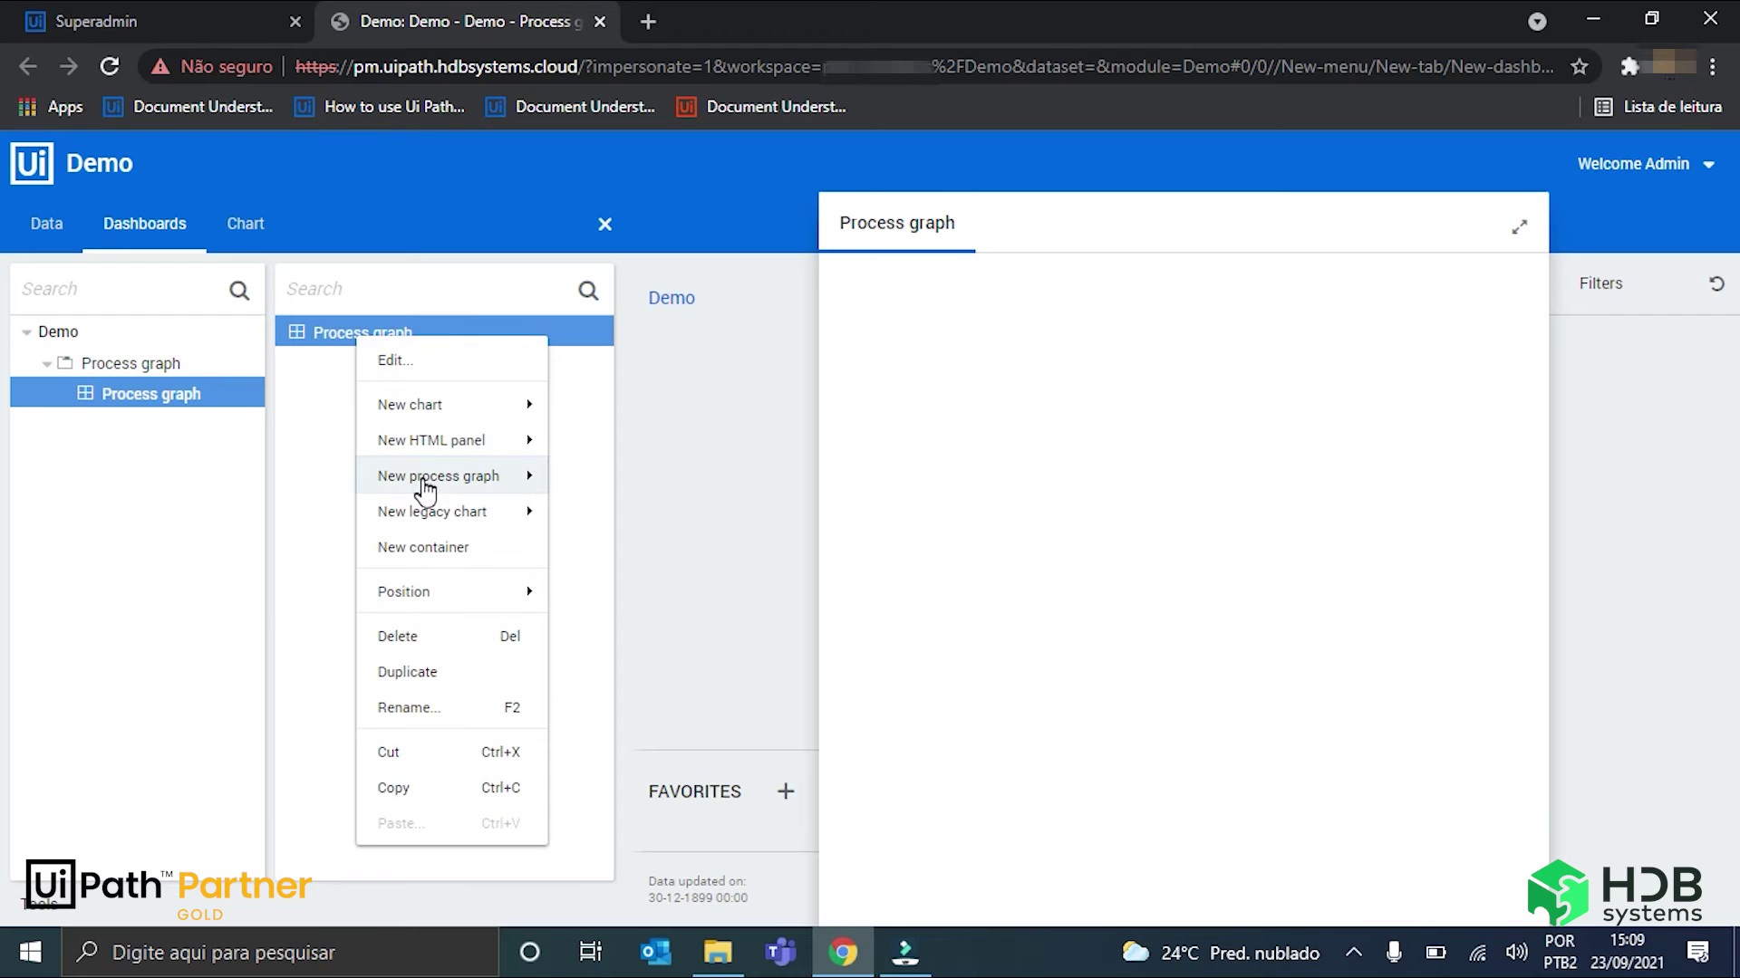
mouse_move(426, 478)
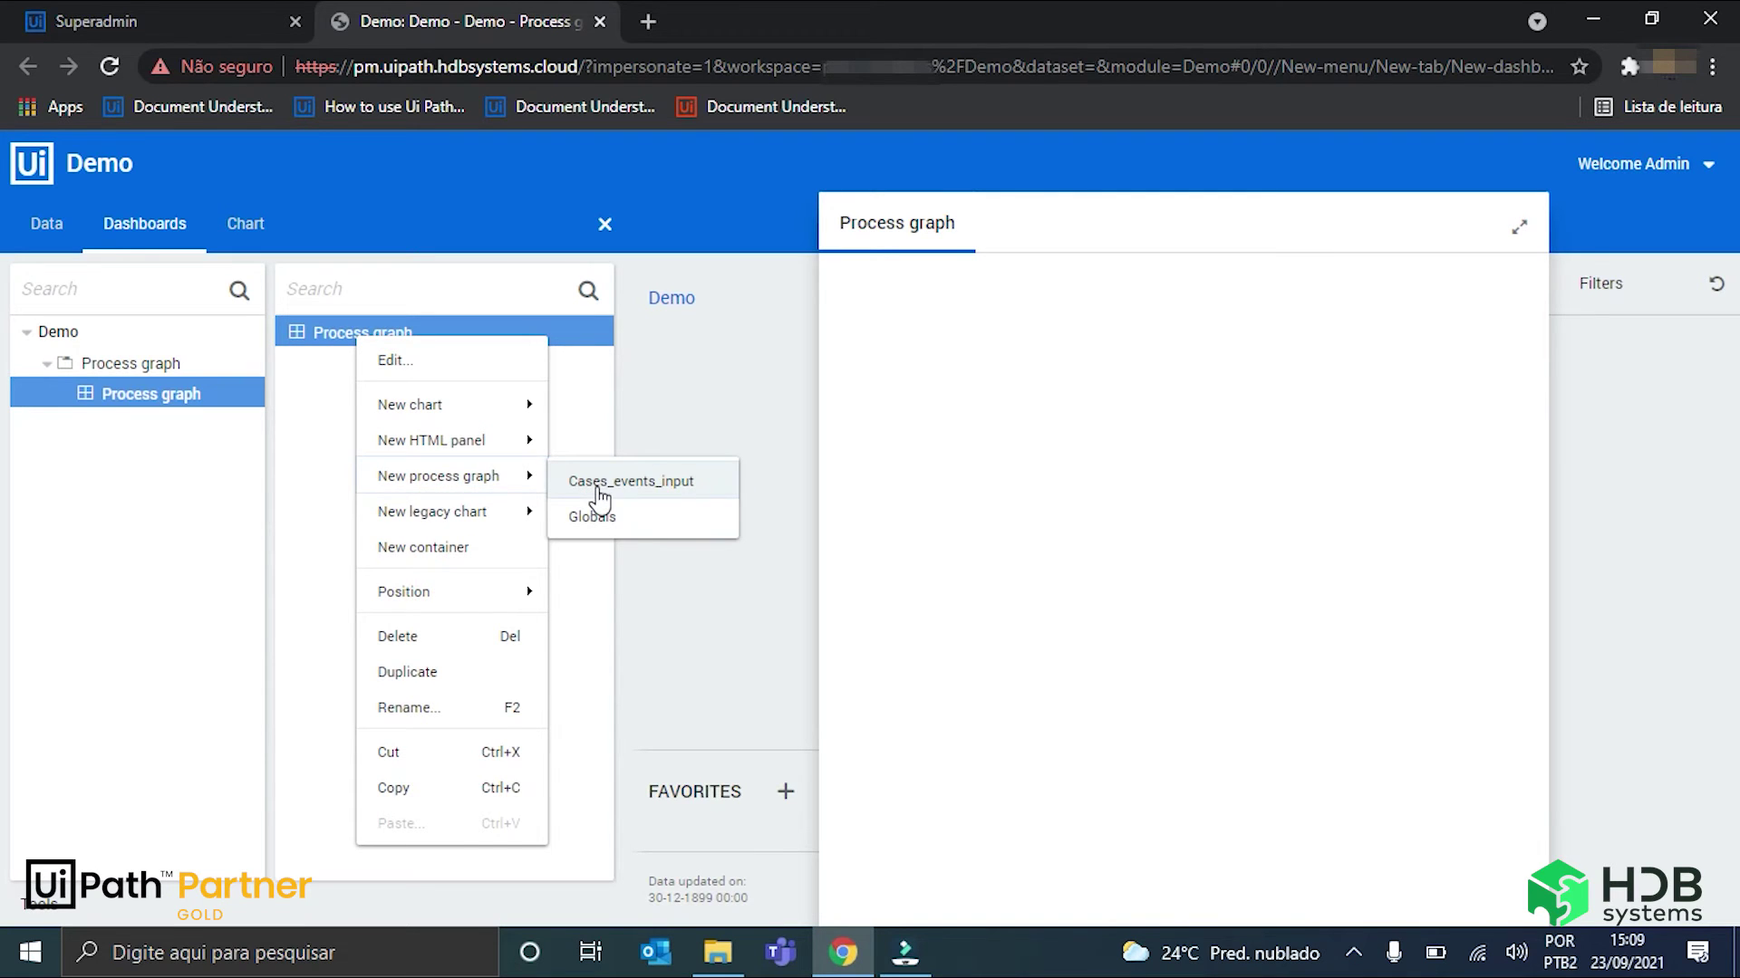
left_click(622, 485)
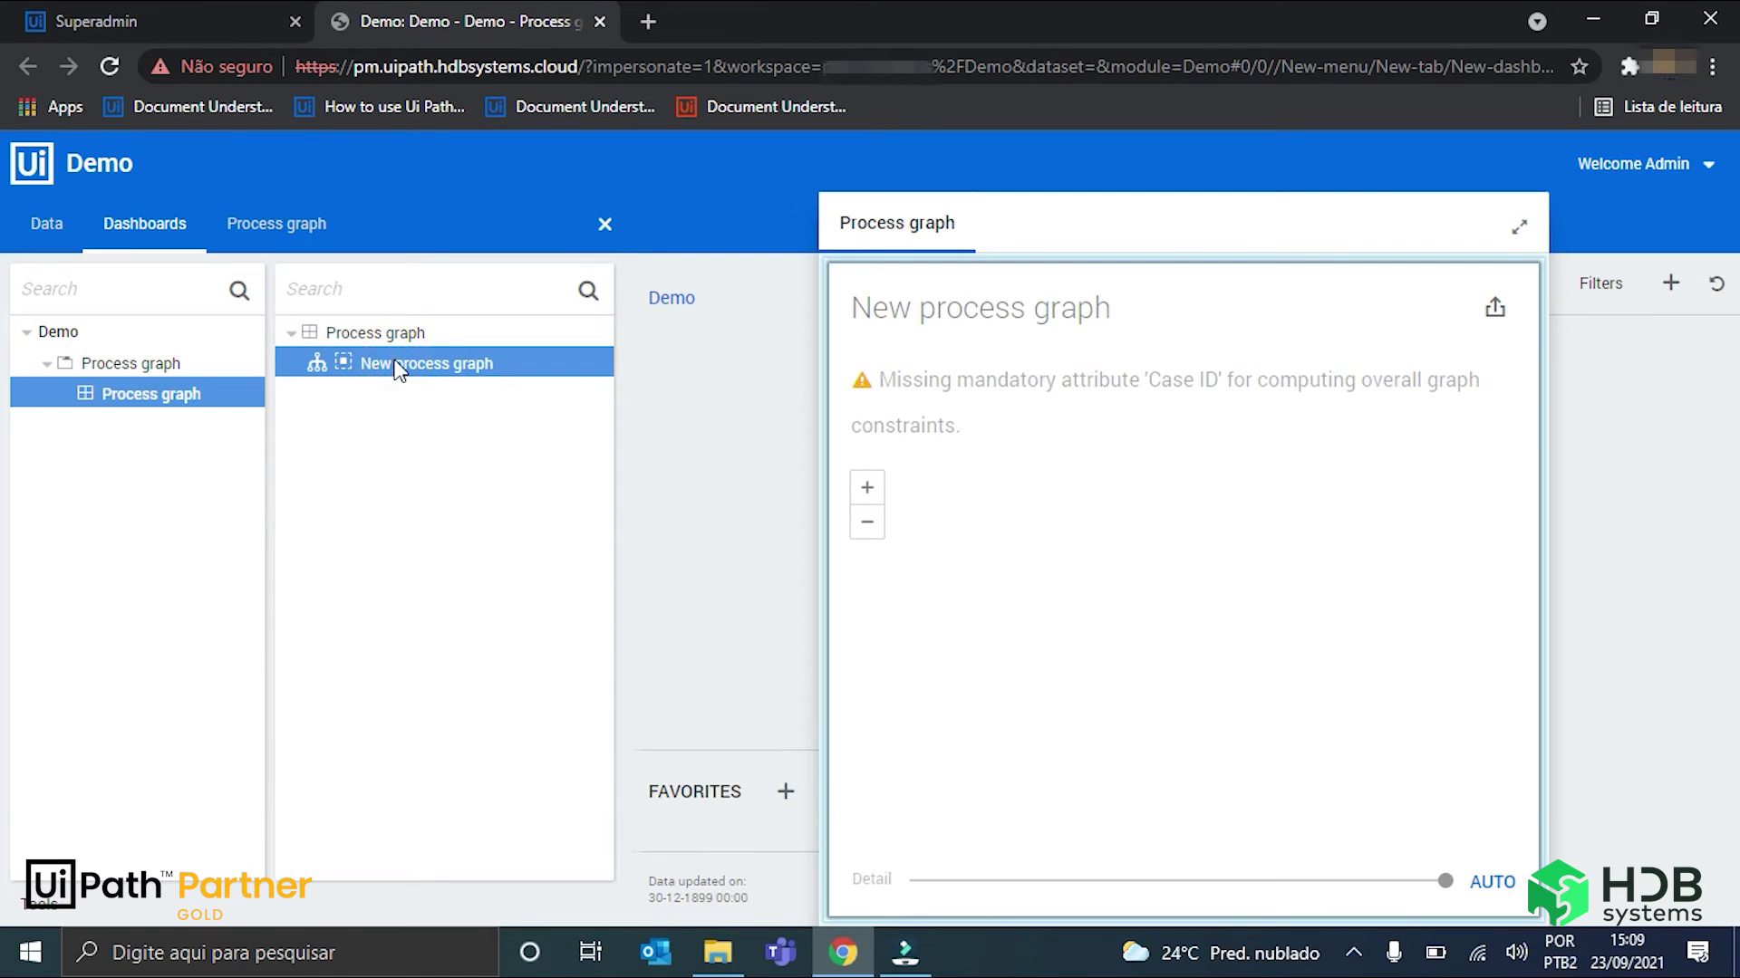
Rename the new process graph to Process graph
double_click(399, 369)
type("Proce")
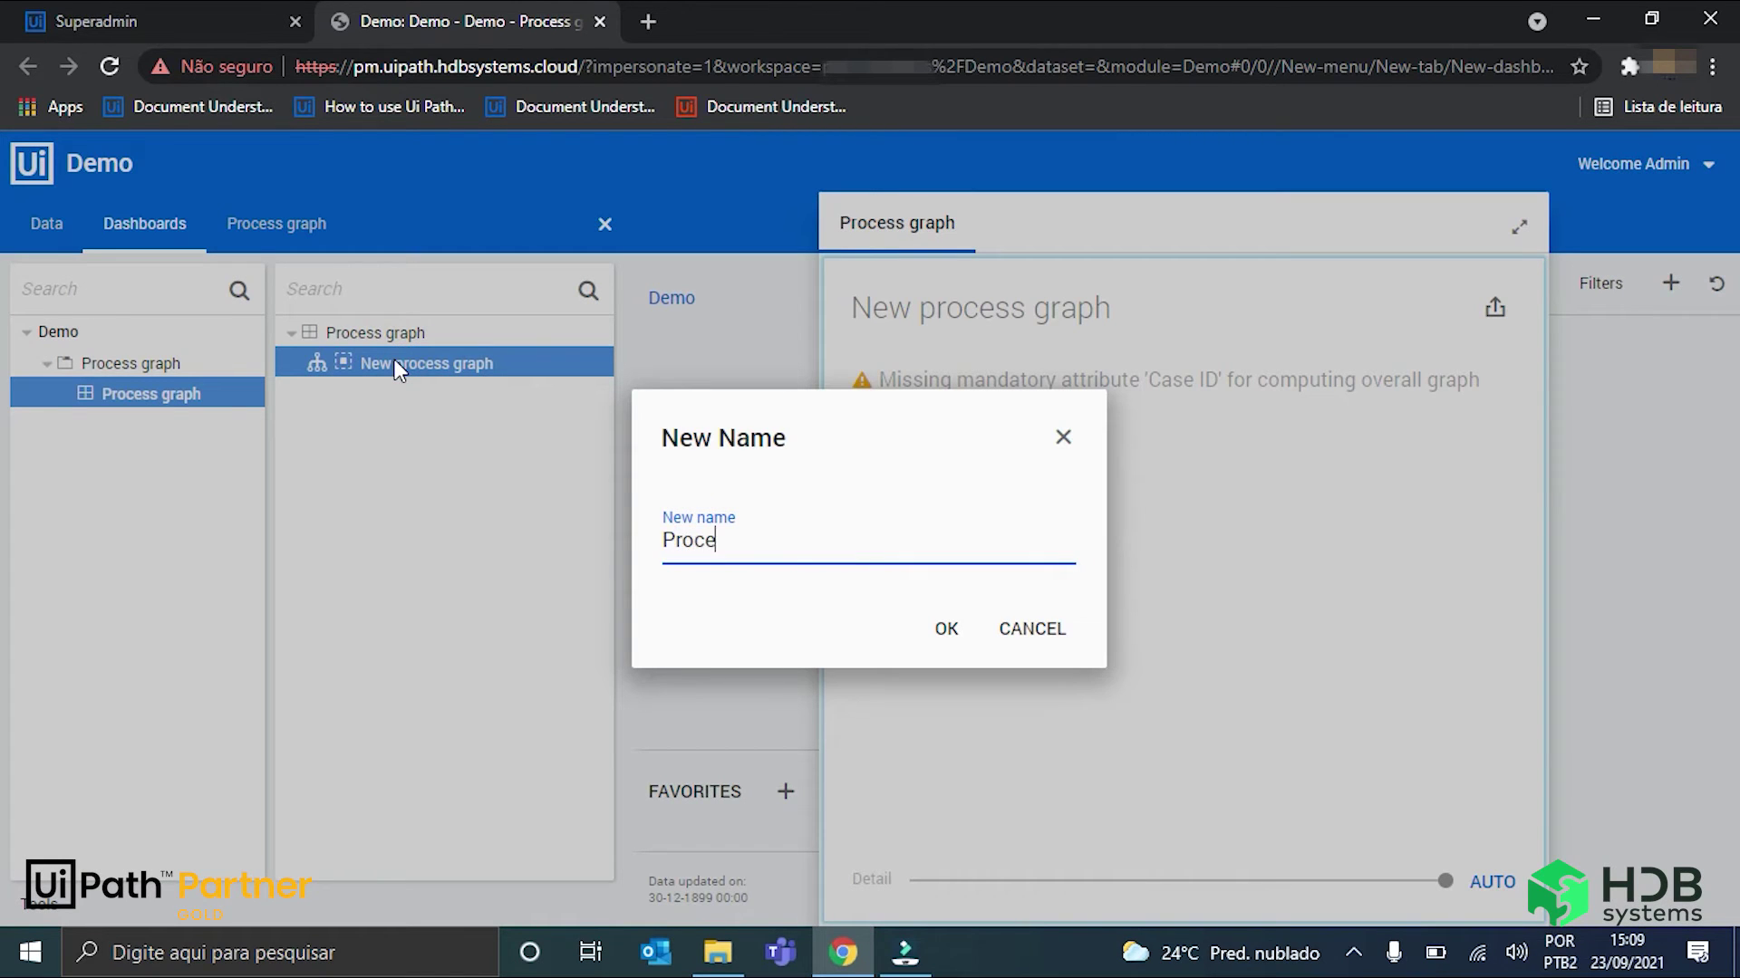
type("ss graph")
key("Return")
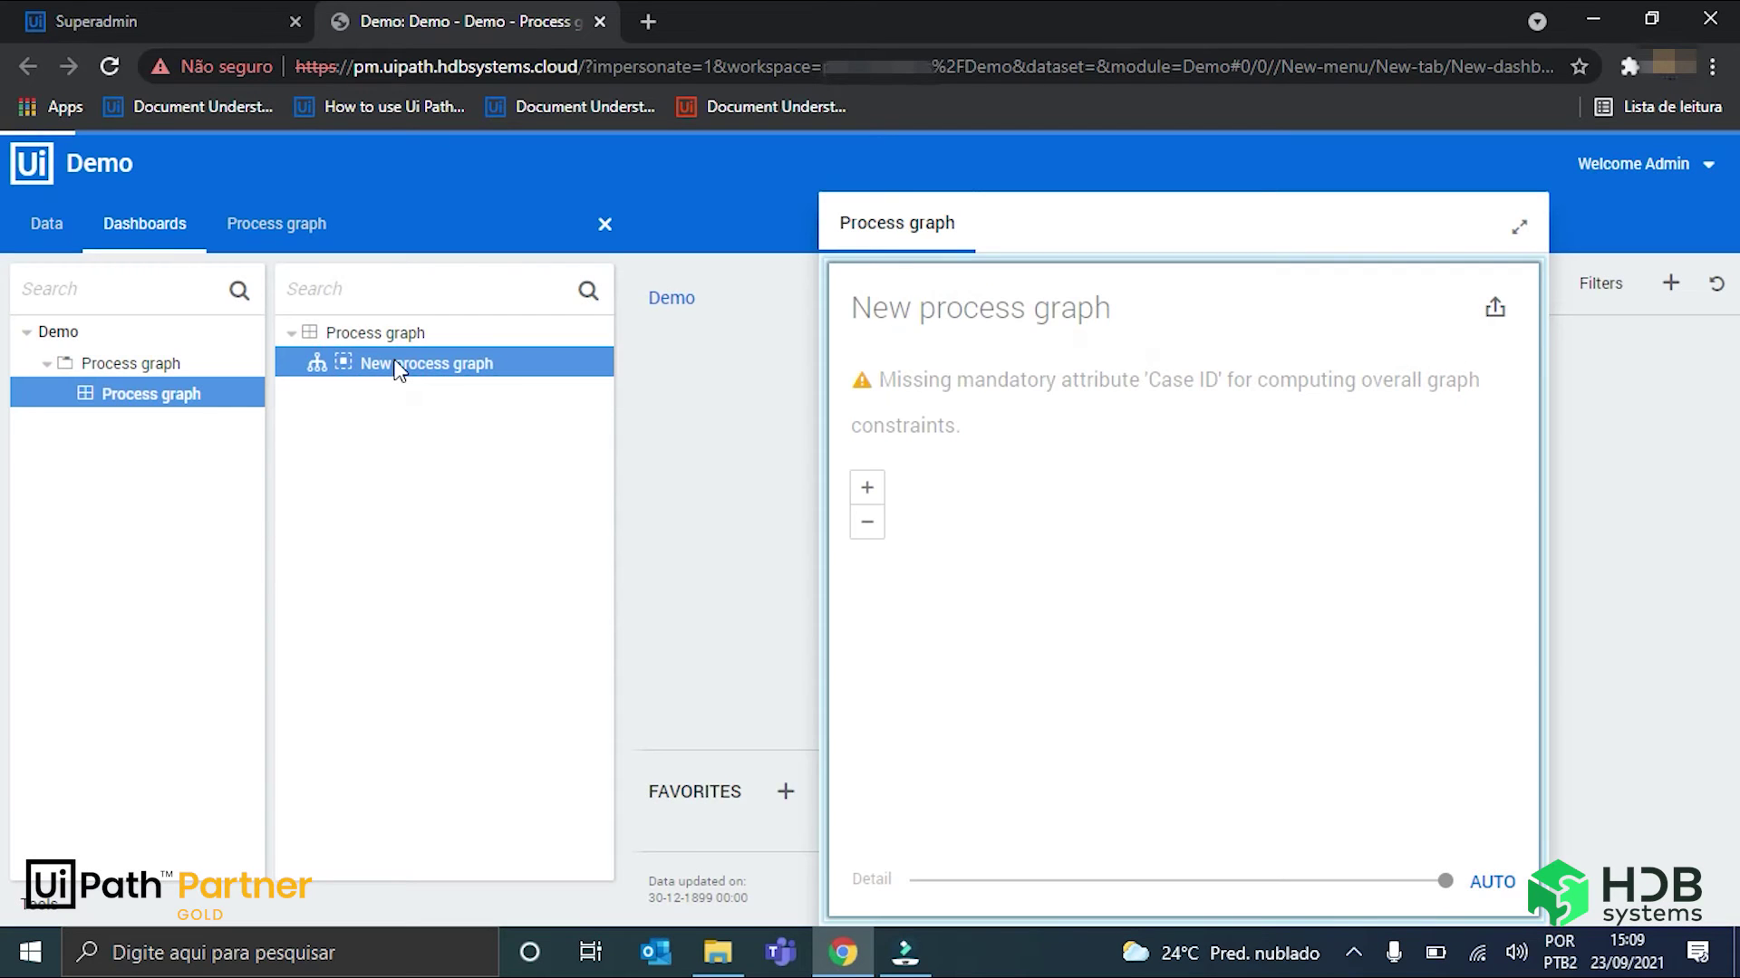
In the graph settings, drag Activity and Case ID onto their attribute slots, then select Event end
left_click(288, 219)
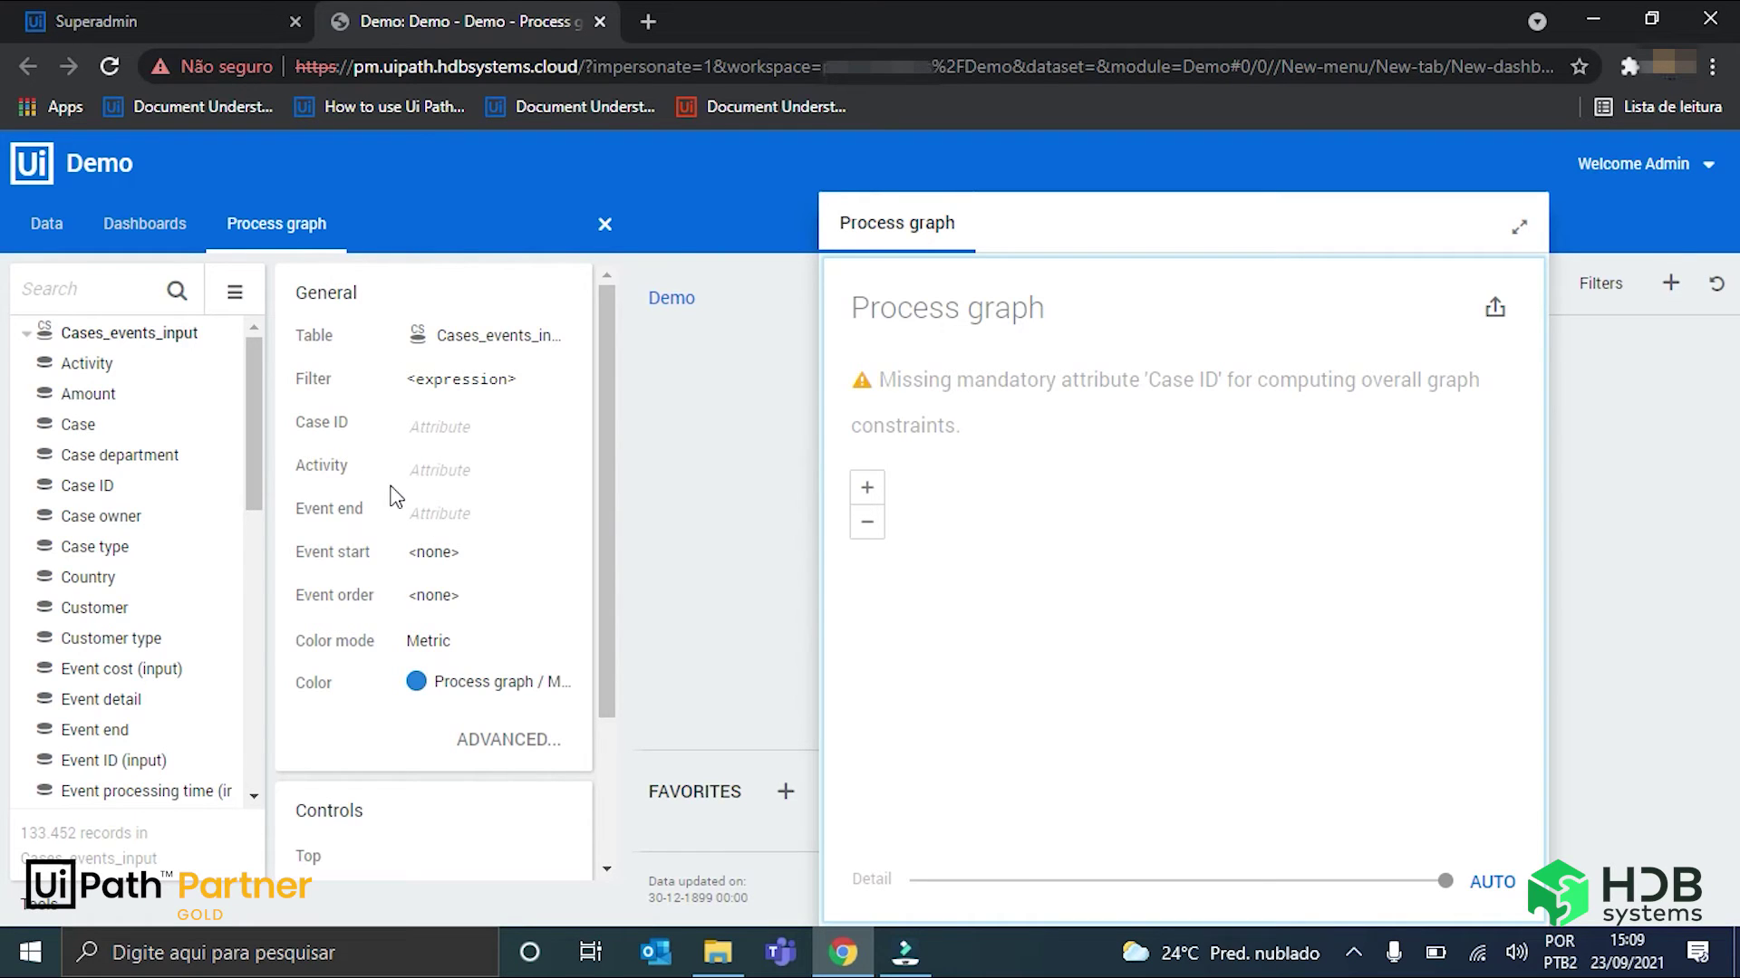
scroll(419, 633, "down", 3)
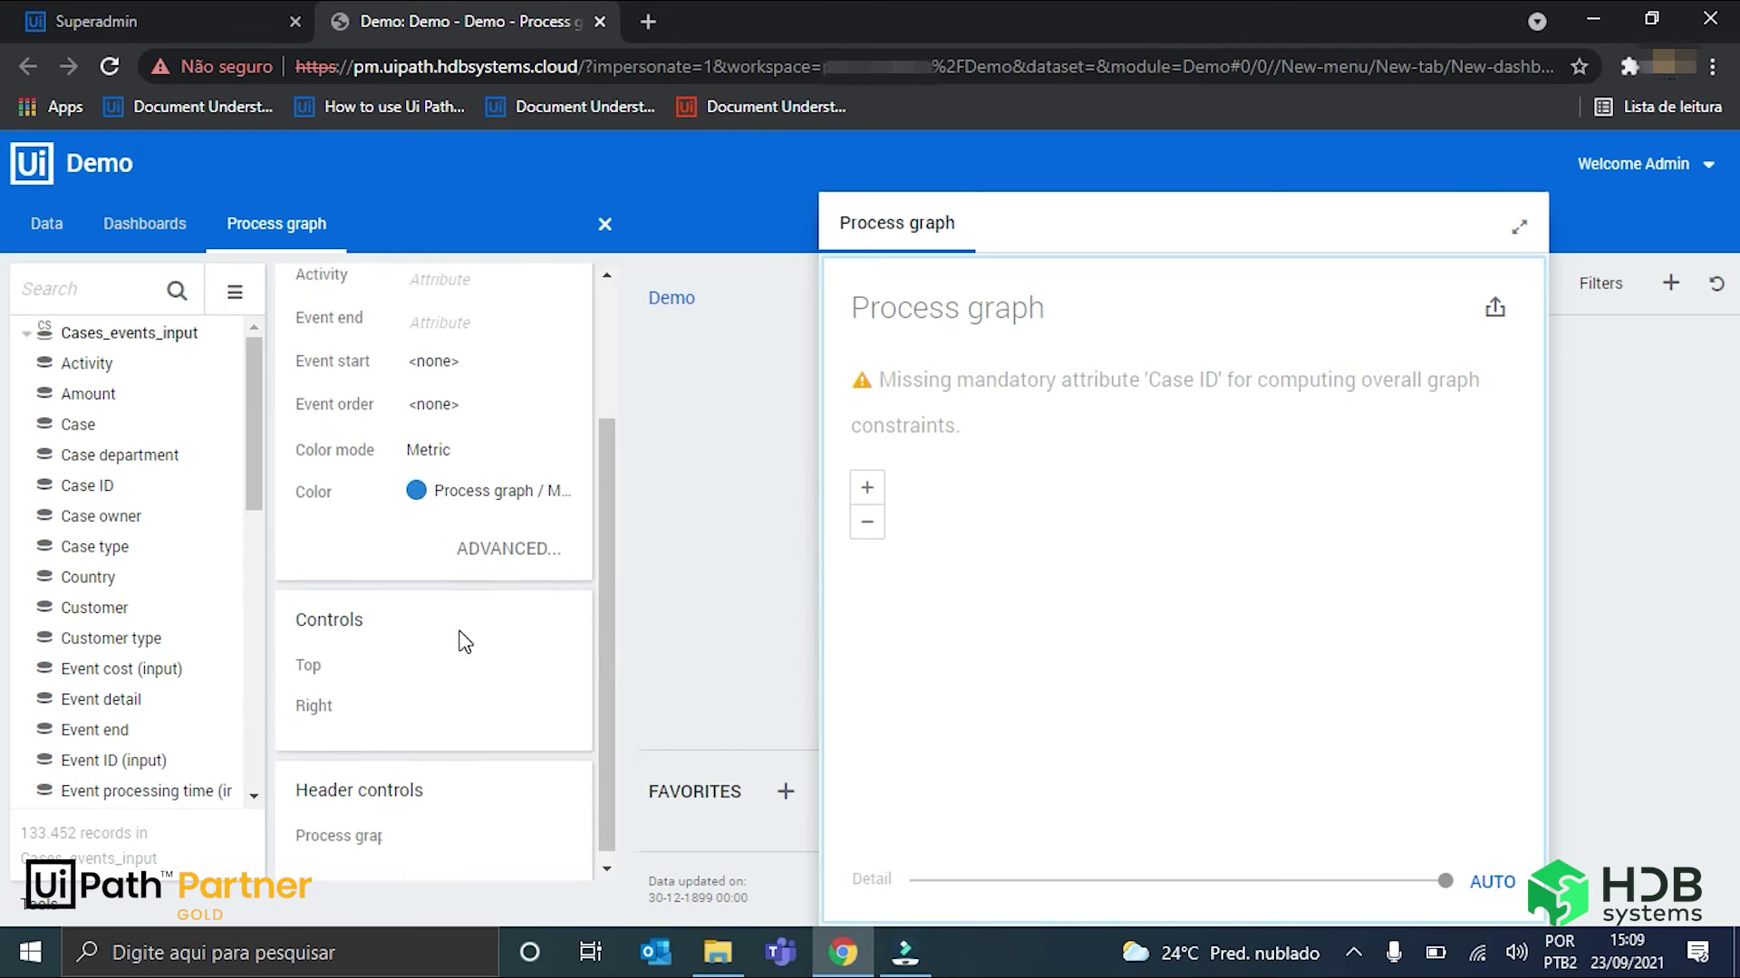
scroll(465, 642, "up", 3)
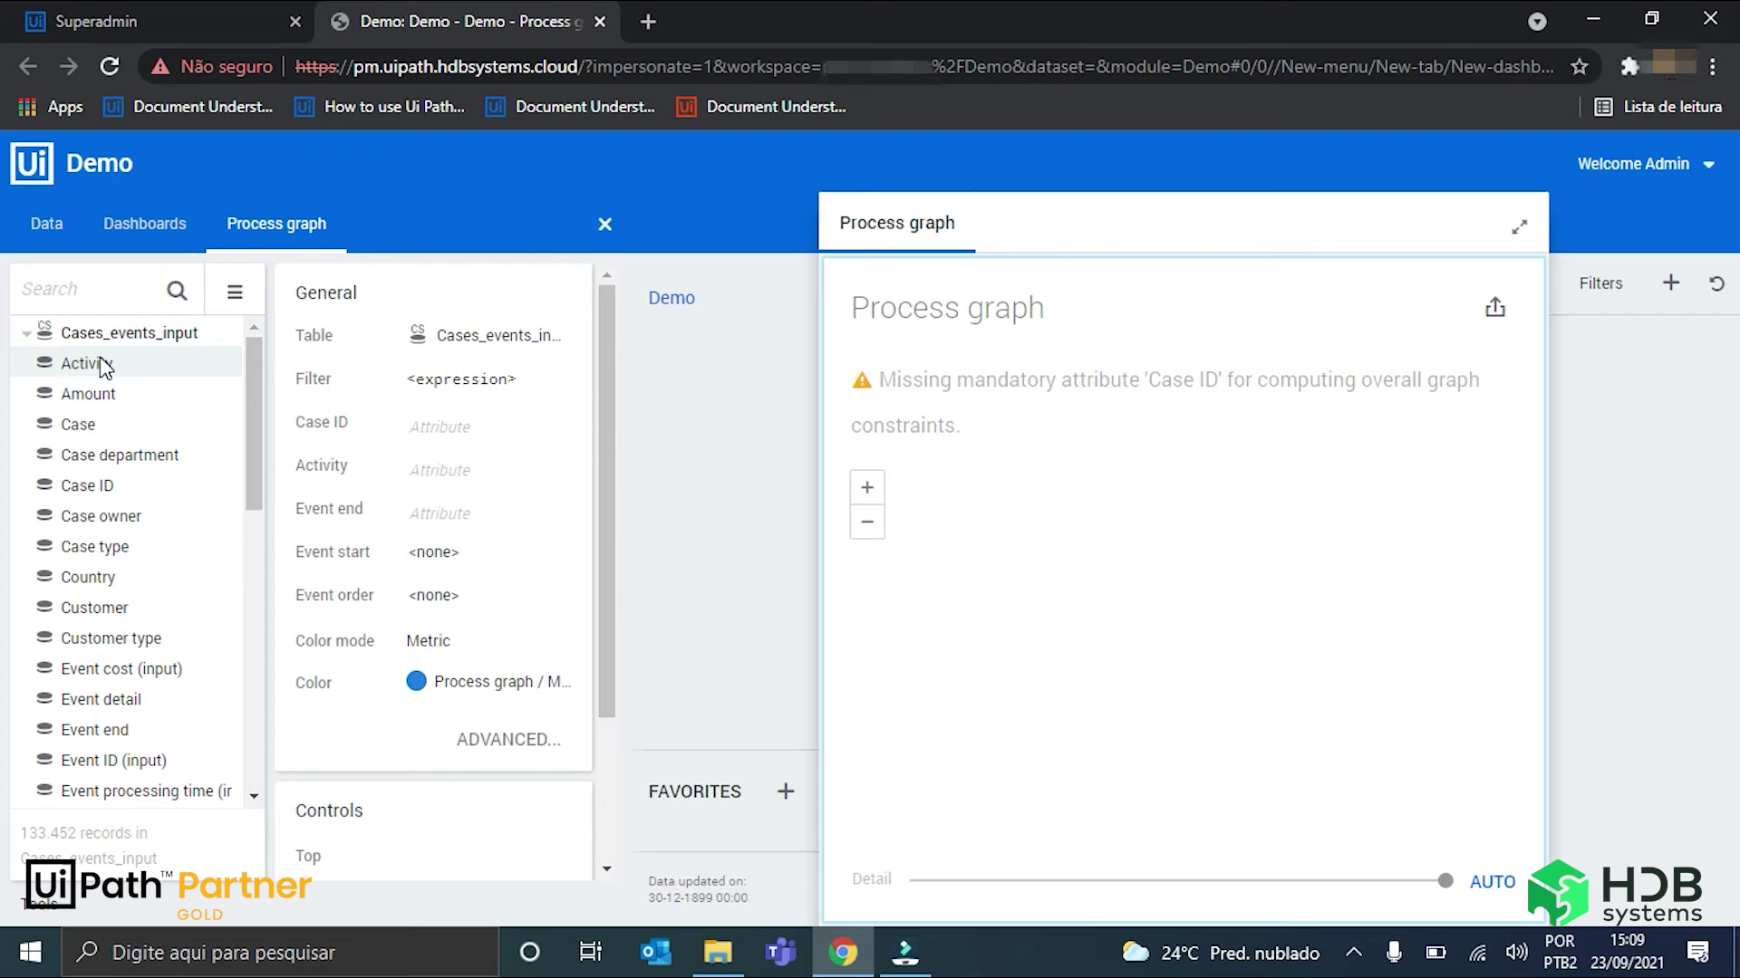
left_click_drag(91, 366, 438, 478)
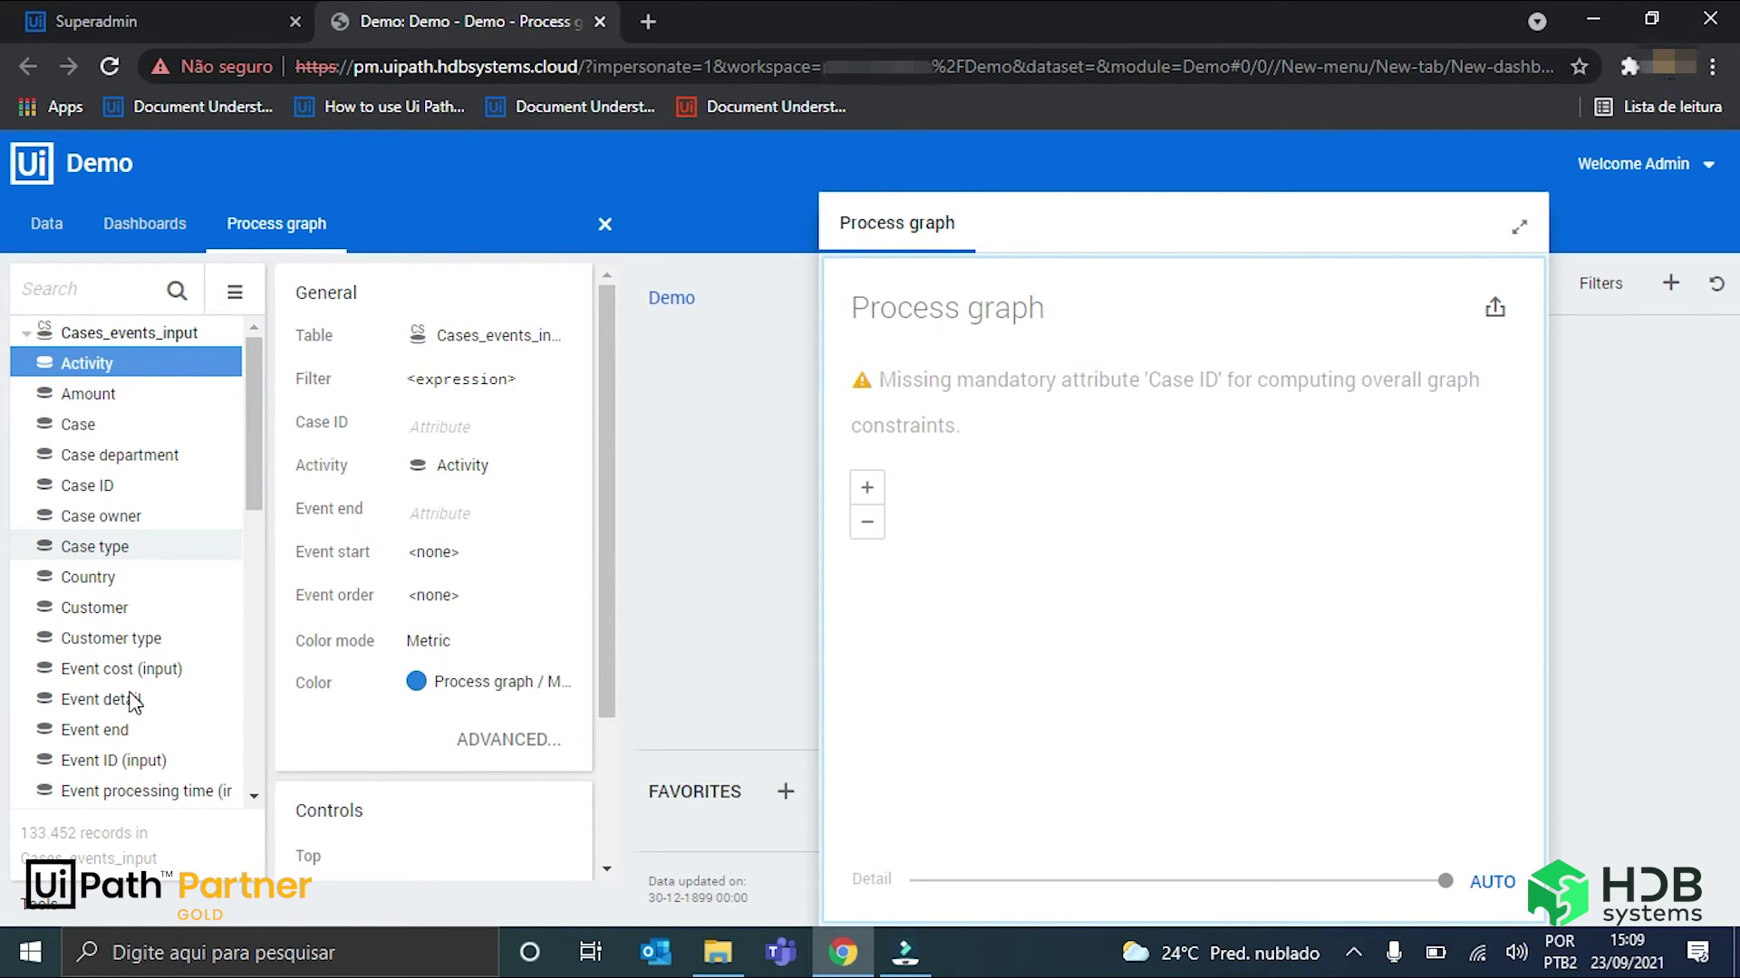
left_click_drag(93, 486, 439, 428)
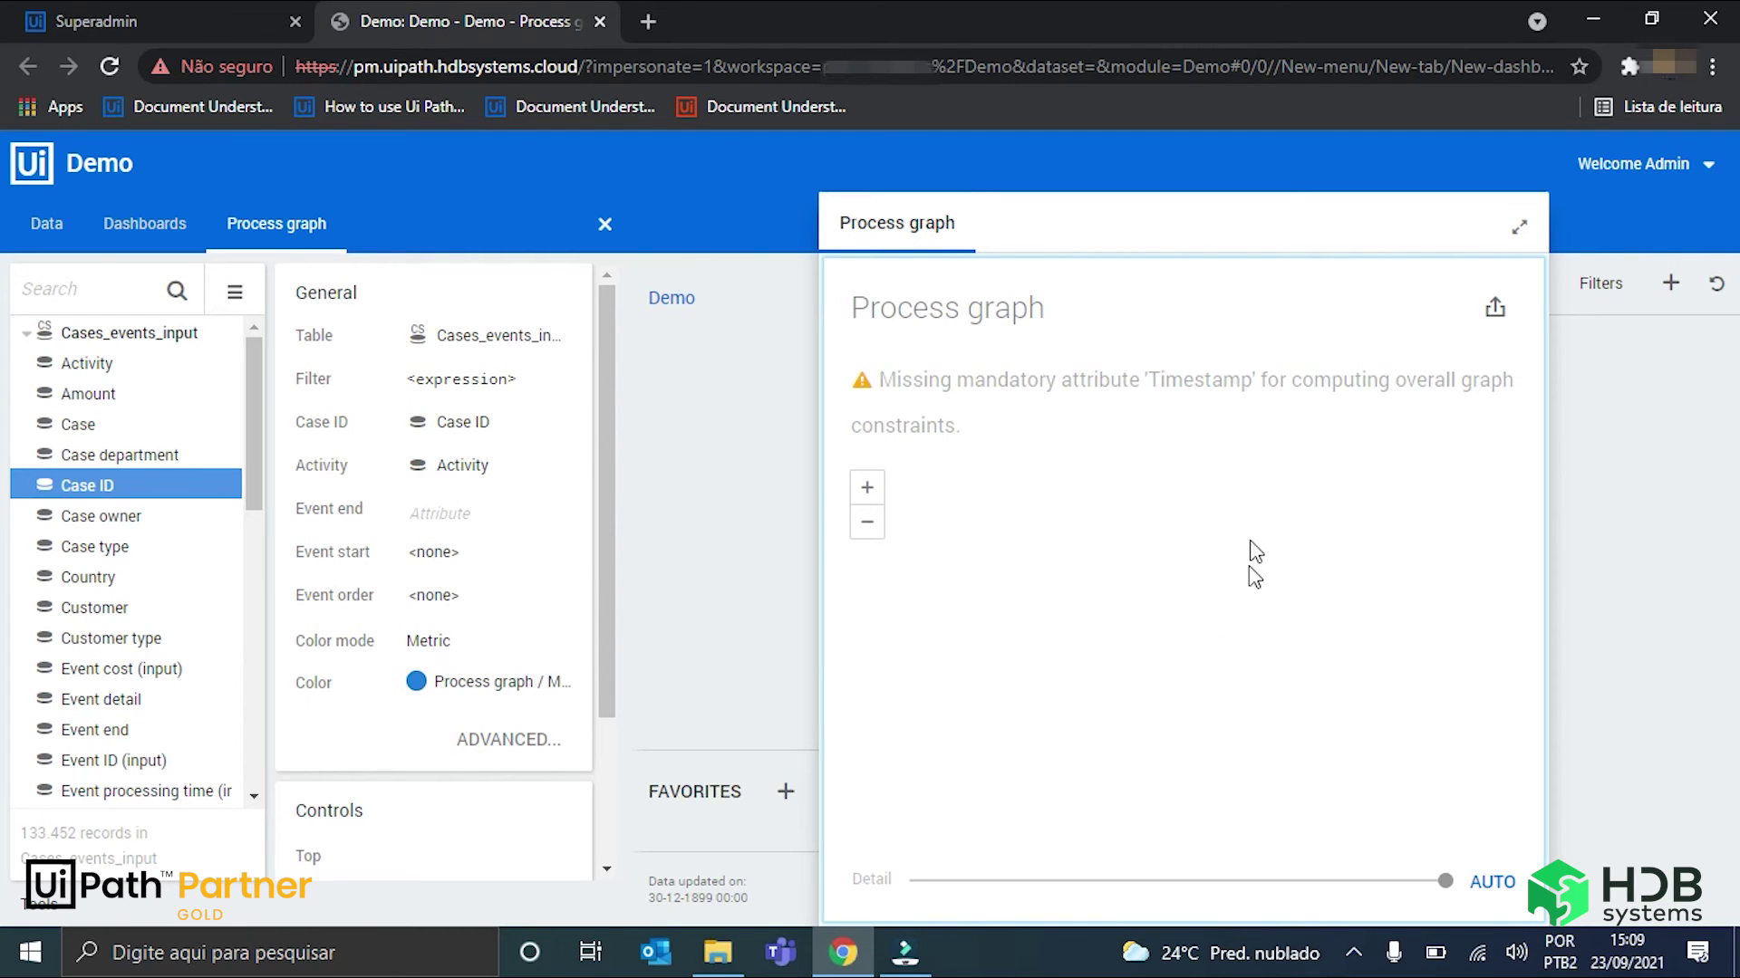
left_click(136, 728)
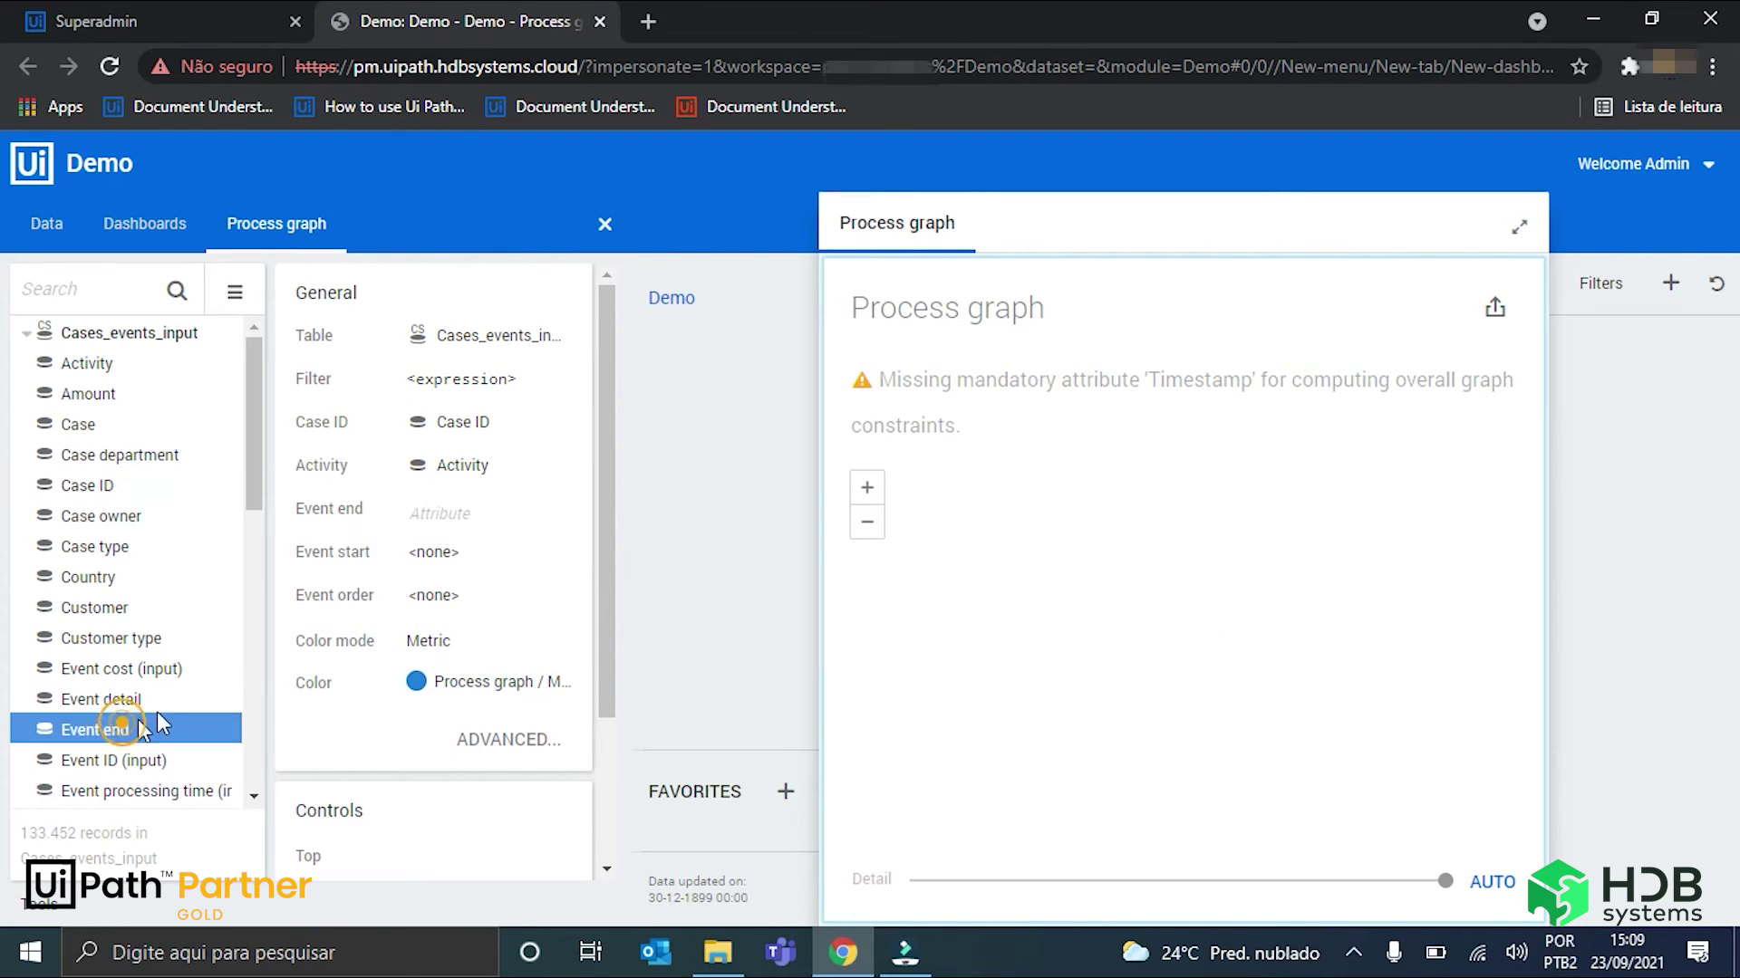
Map Event end to the graph's event end slot and pan up to Check received invoice
left_click_drag(157, 716, 431, 526)
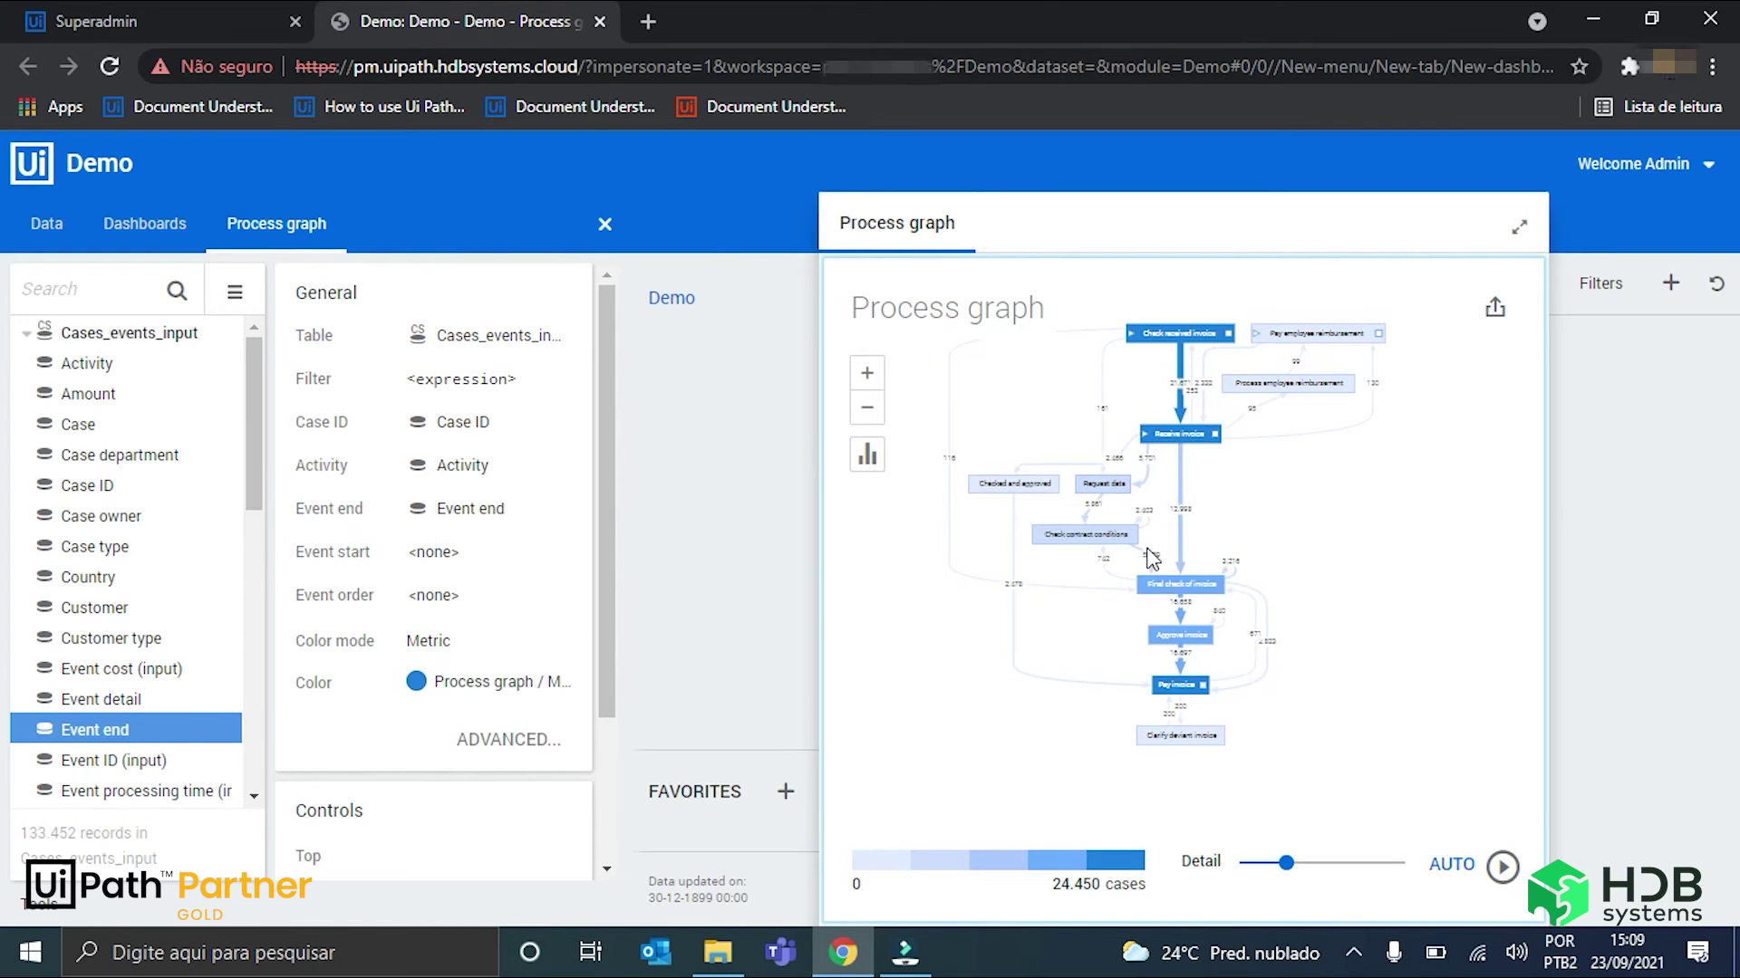
scroll(1182, 554, "up", 5)
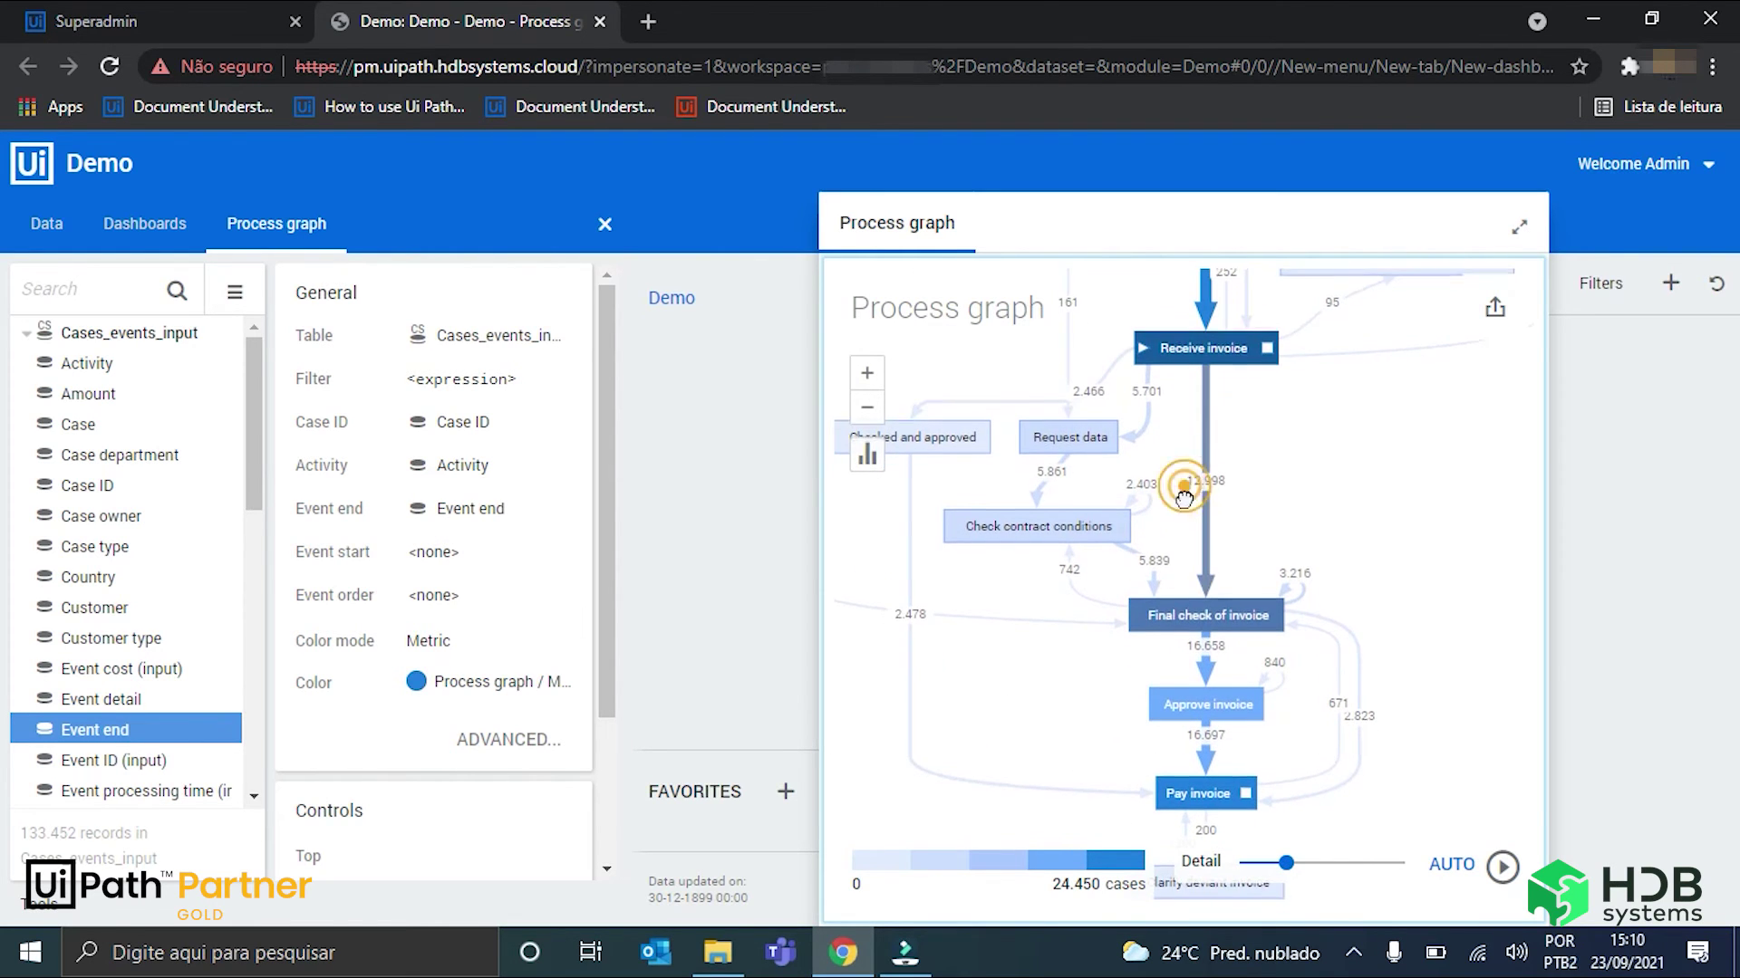
left_click_drag(1188, 486, 1184, 579)
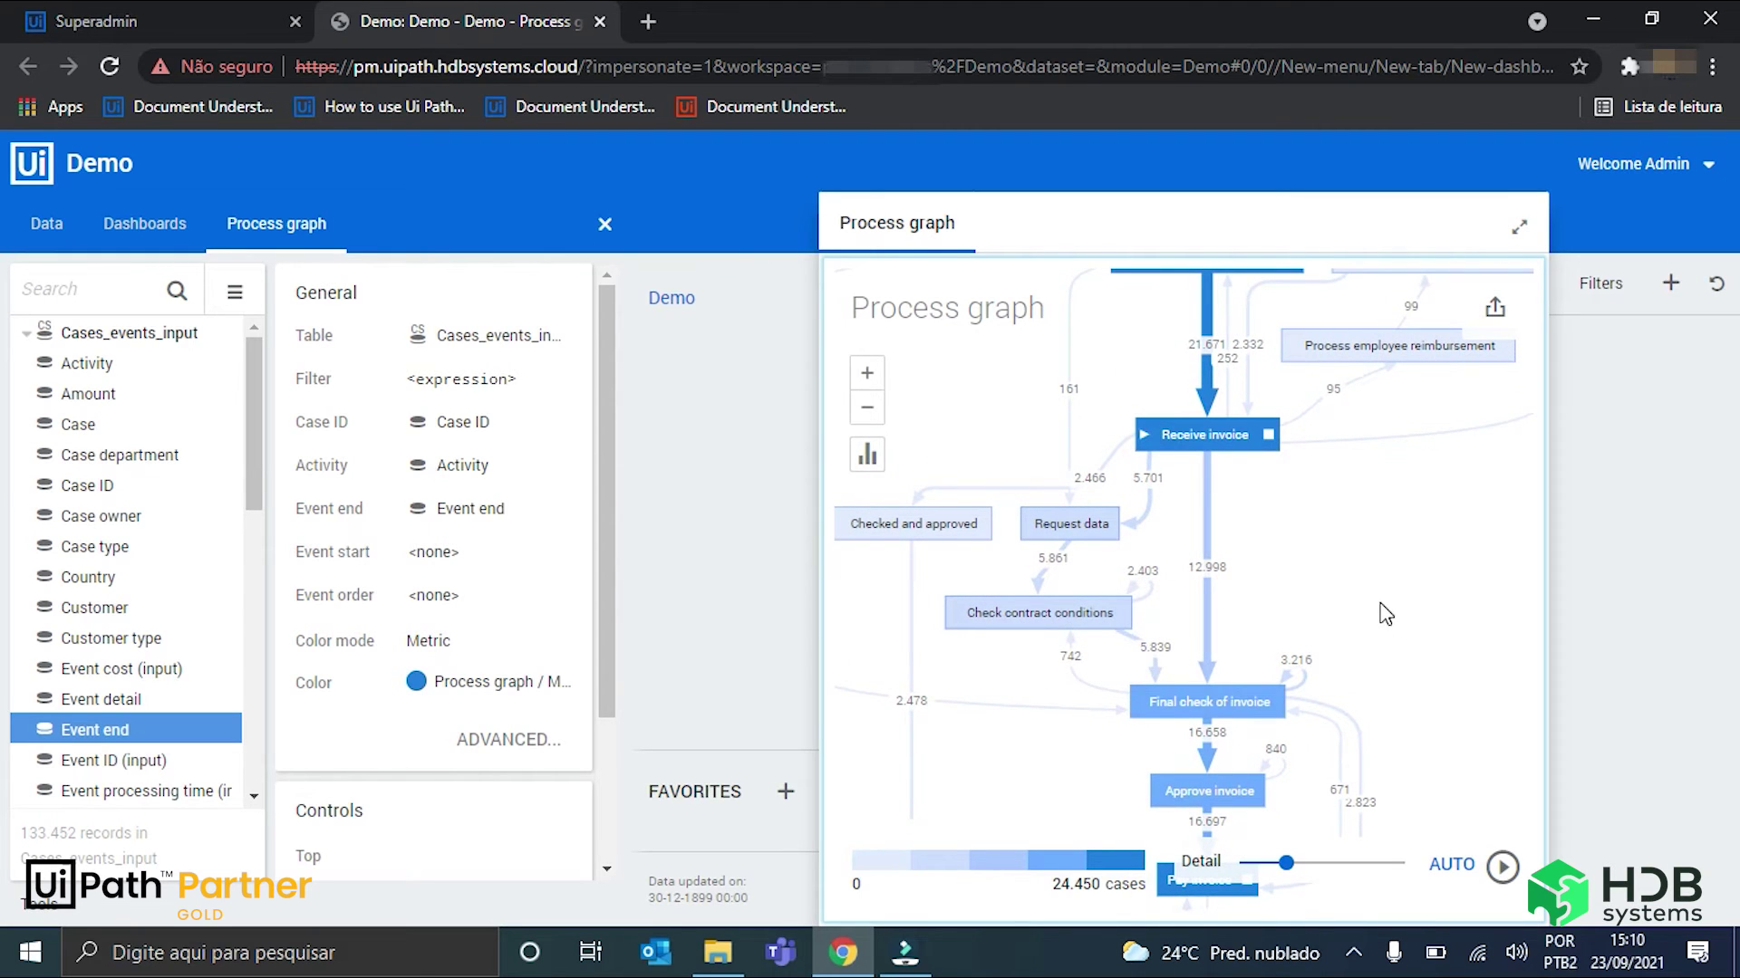
left_click_drag(1293, 549, 1294, 659)
scroll(1286, 673, "up", 1)
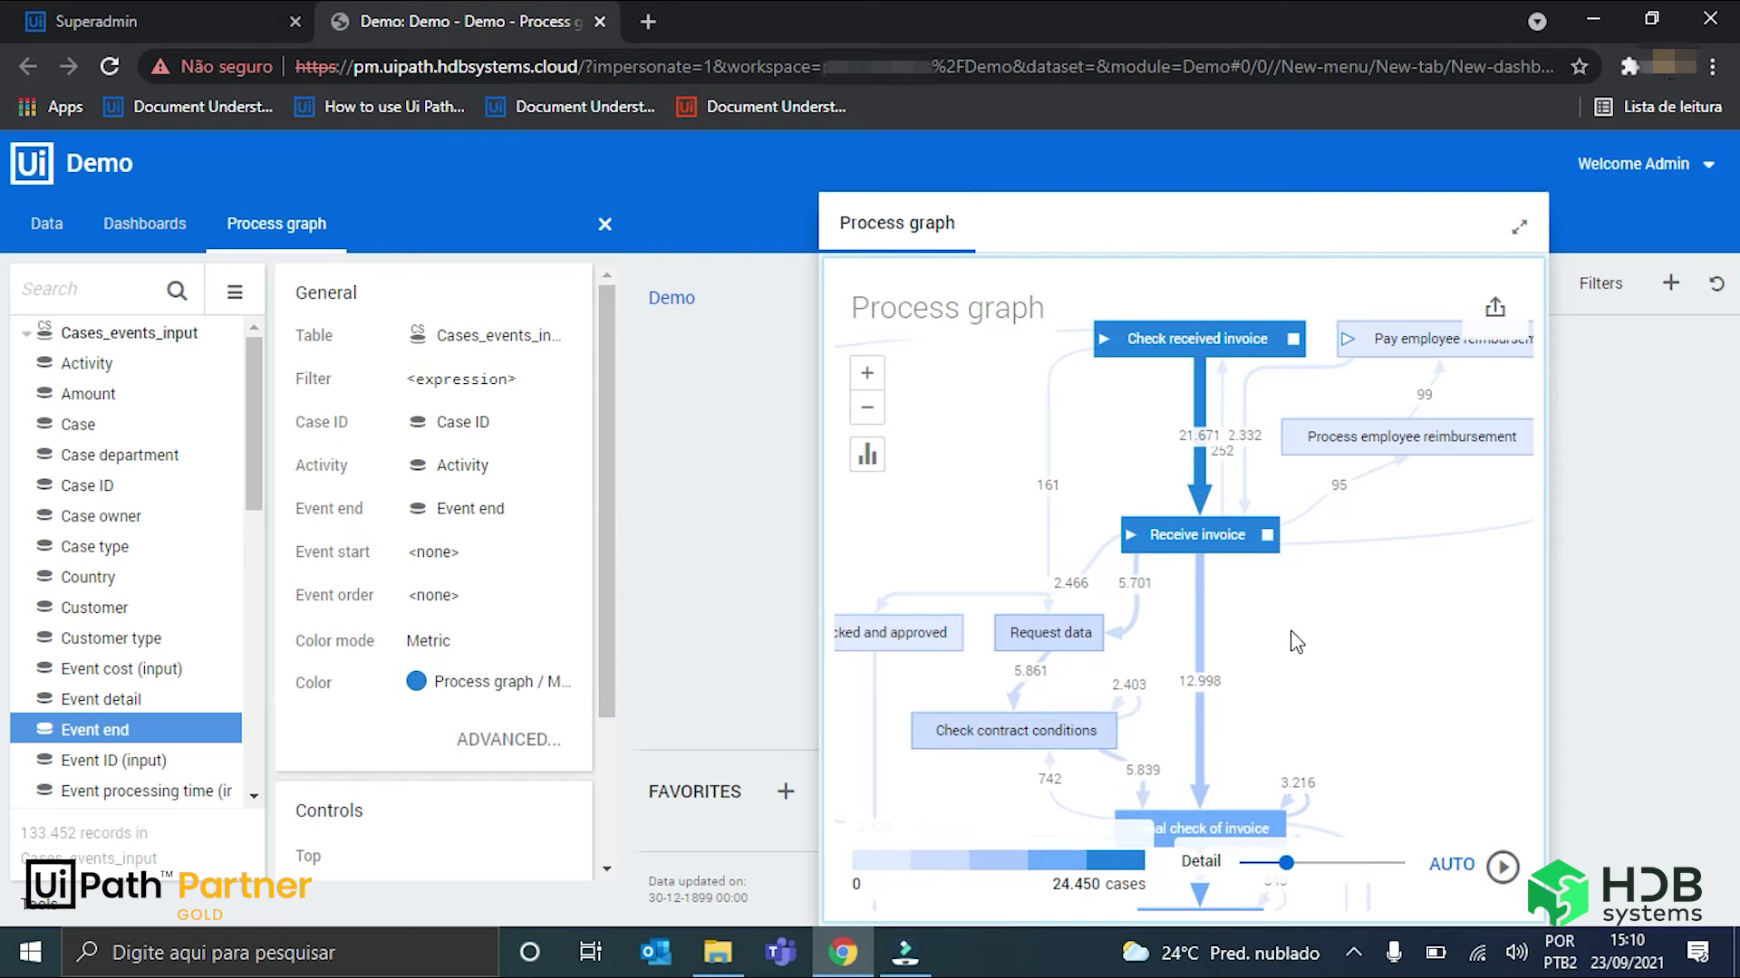
Pan down and zoom the invoice graph to inspect the lower activities
mouse_move(1271, 344)
left_click_drag(1297, 651, 1298, 454)
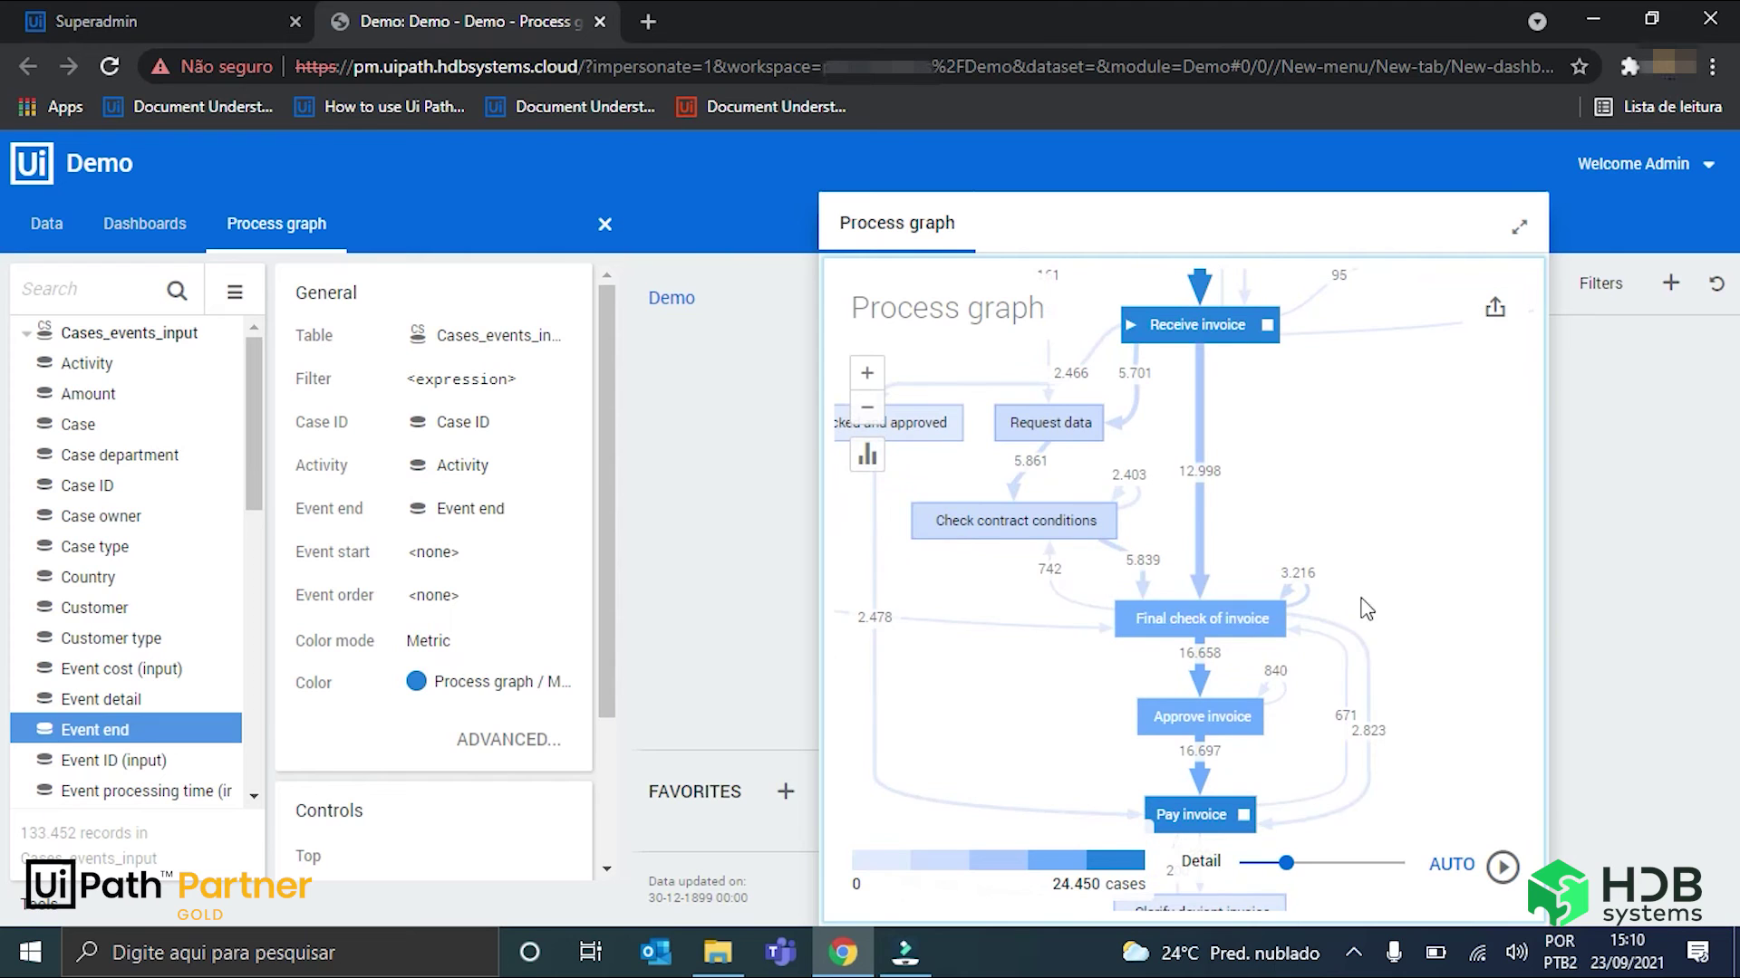
scroll(1347, 555, "down", 2)
scroll(1313, 693, "down", 2)
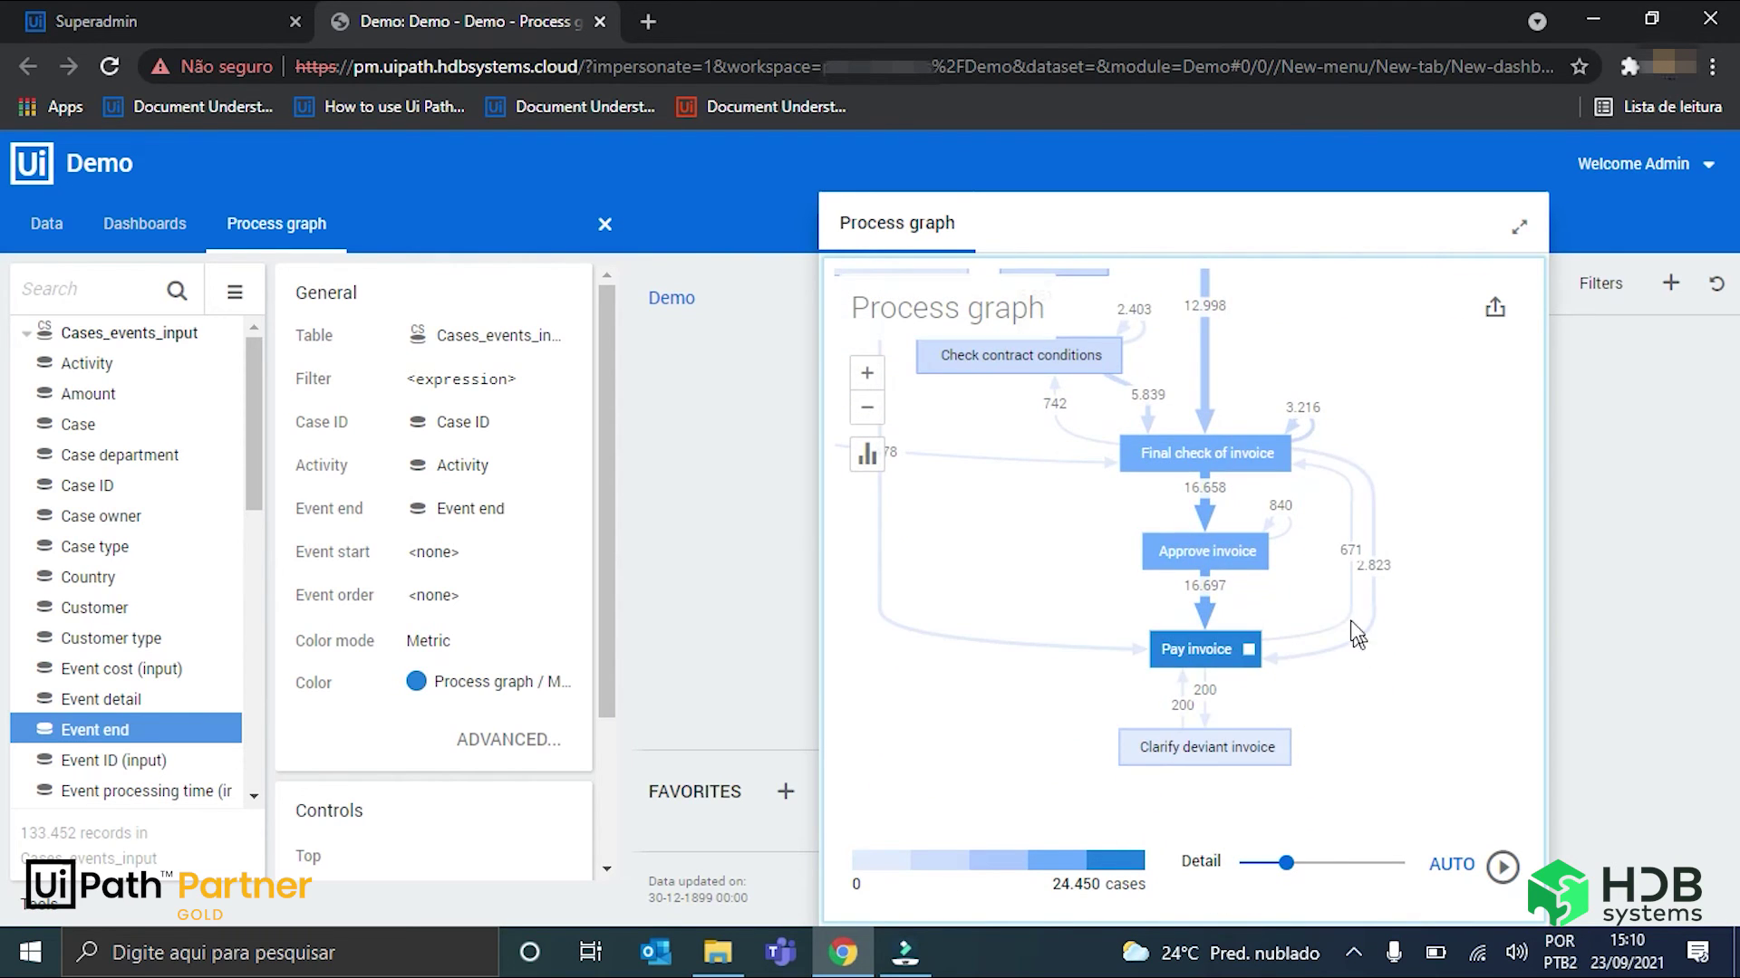
scroll(1330, 566, "up", 8)
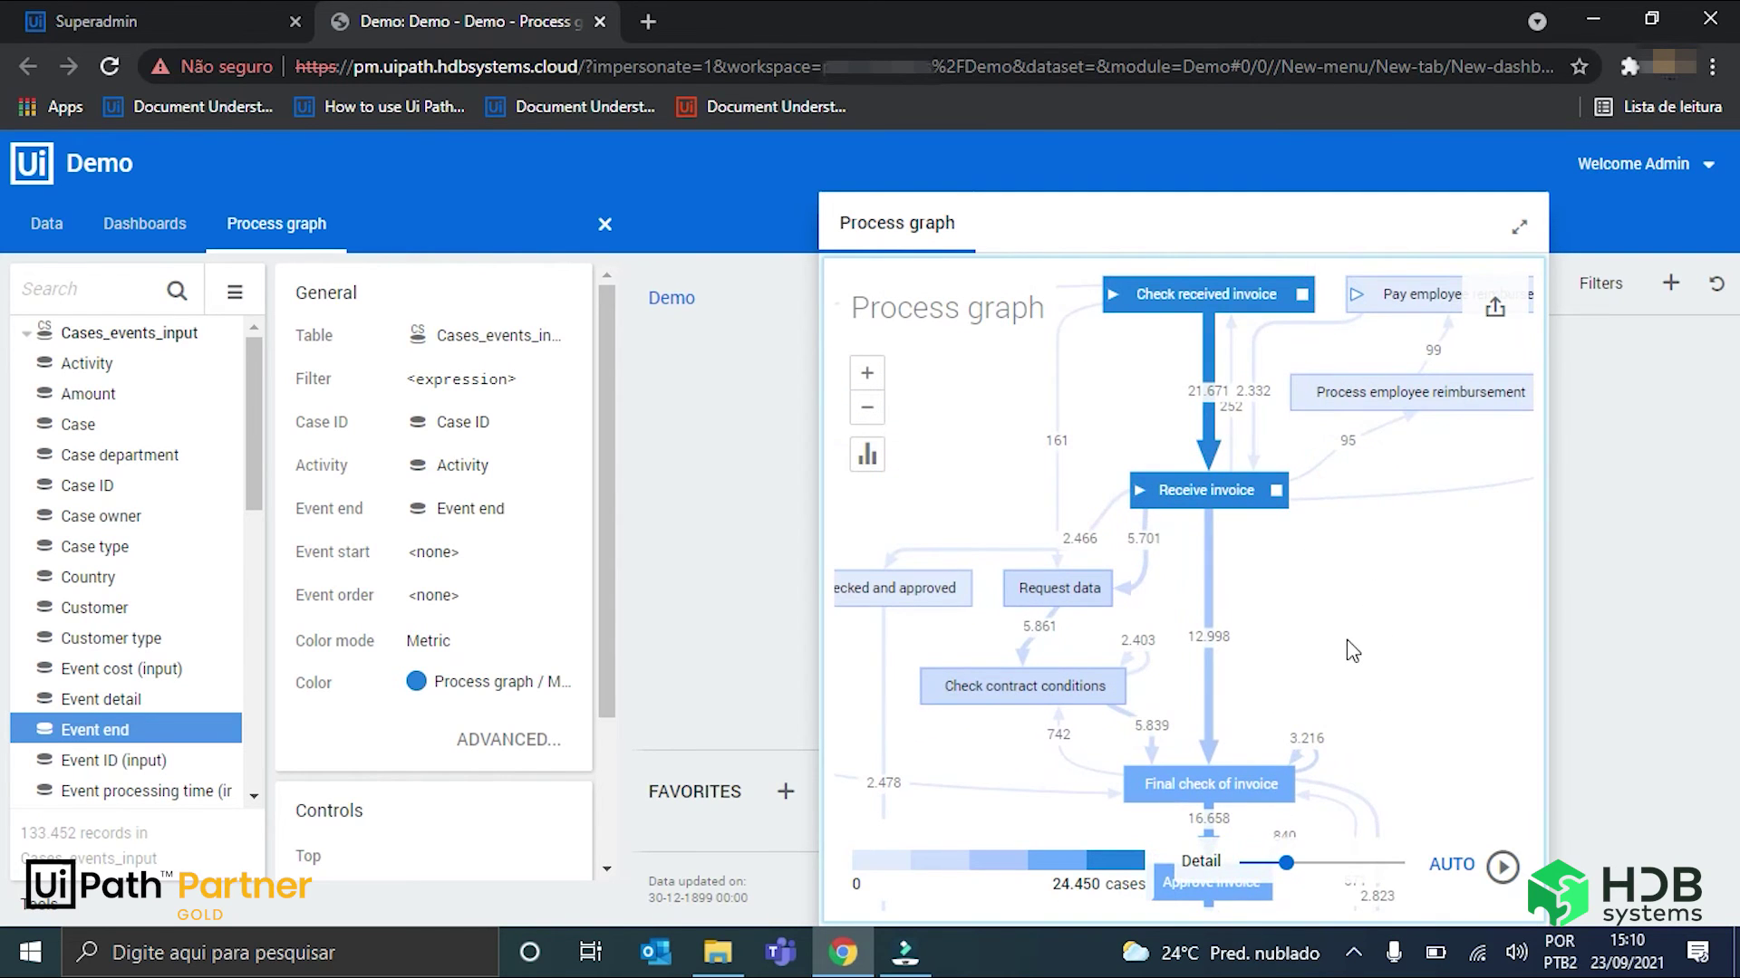
scroll(1351, 650, "down", 1)
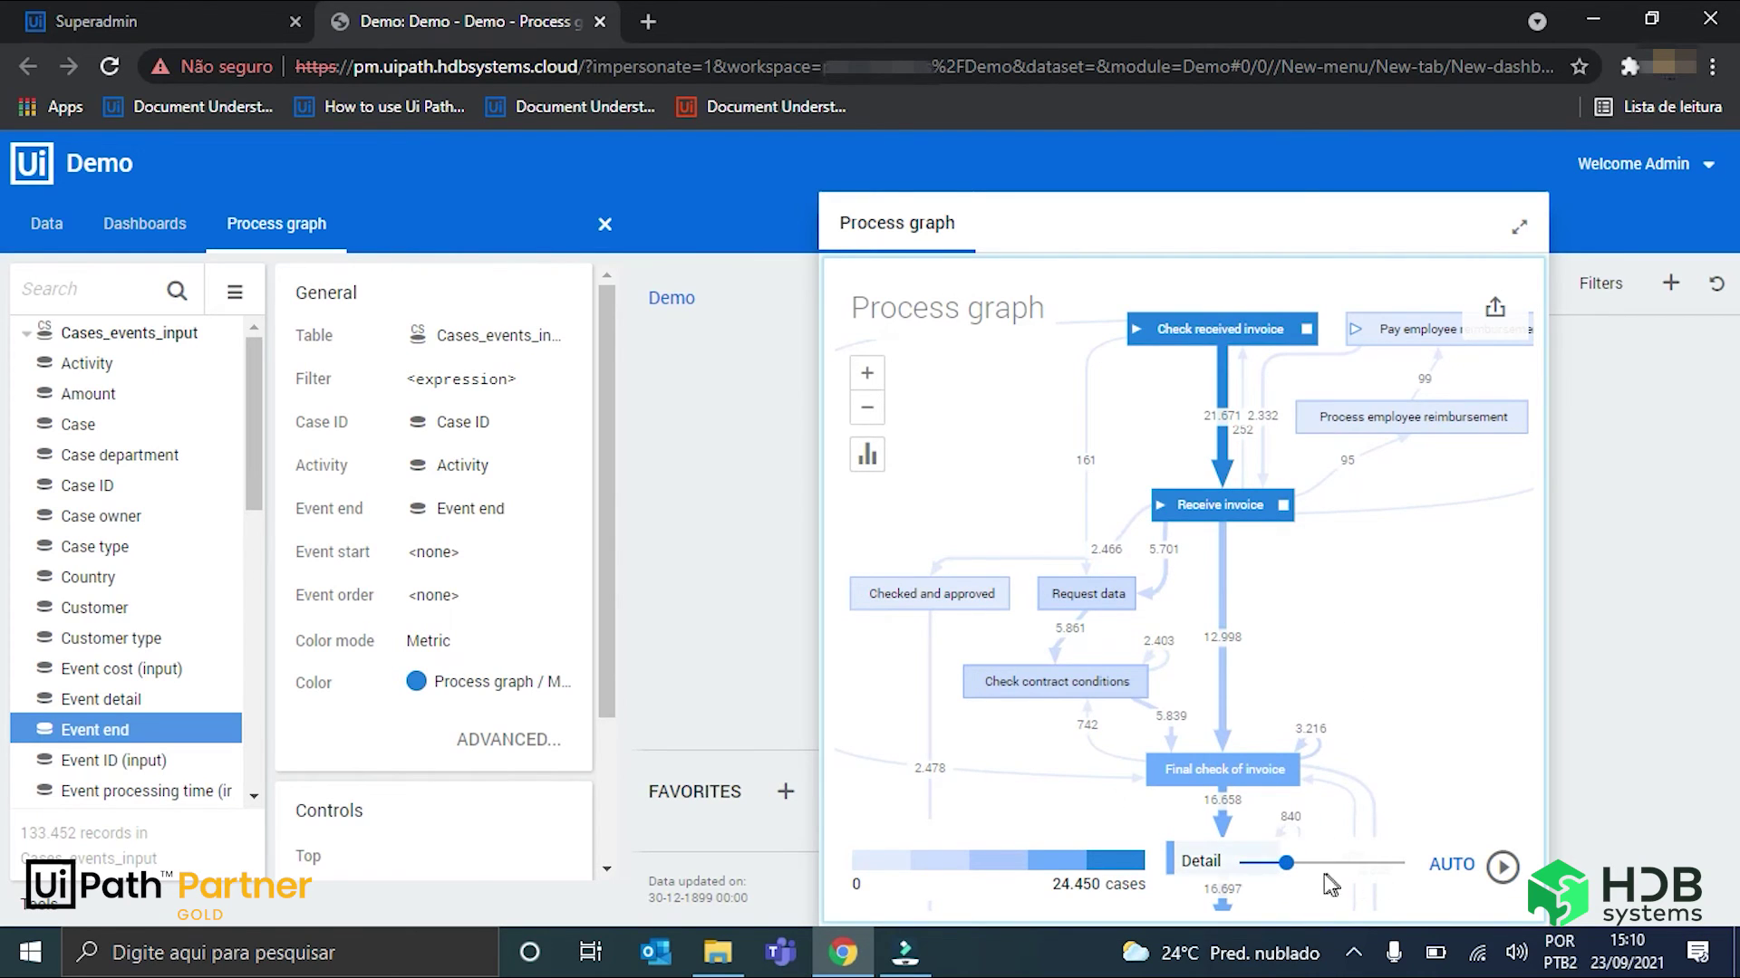
mouse_move(1287, 877)
Drag the Detail slider down to the main path, then up to 100%
left_click(1345, 600)
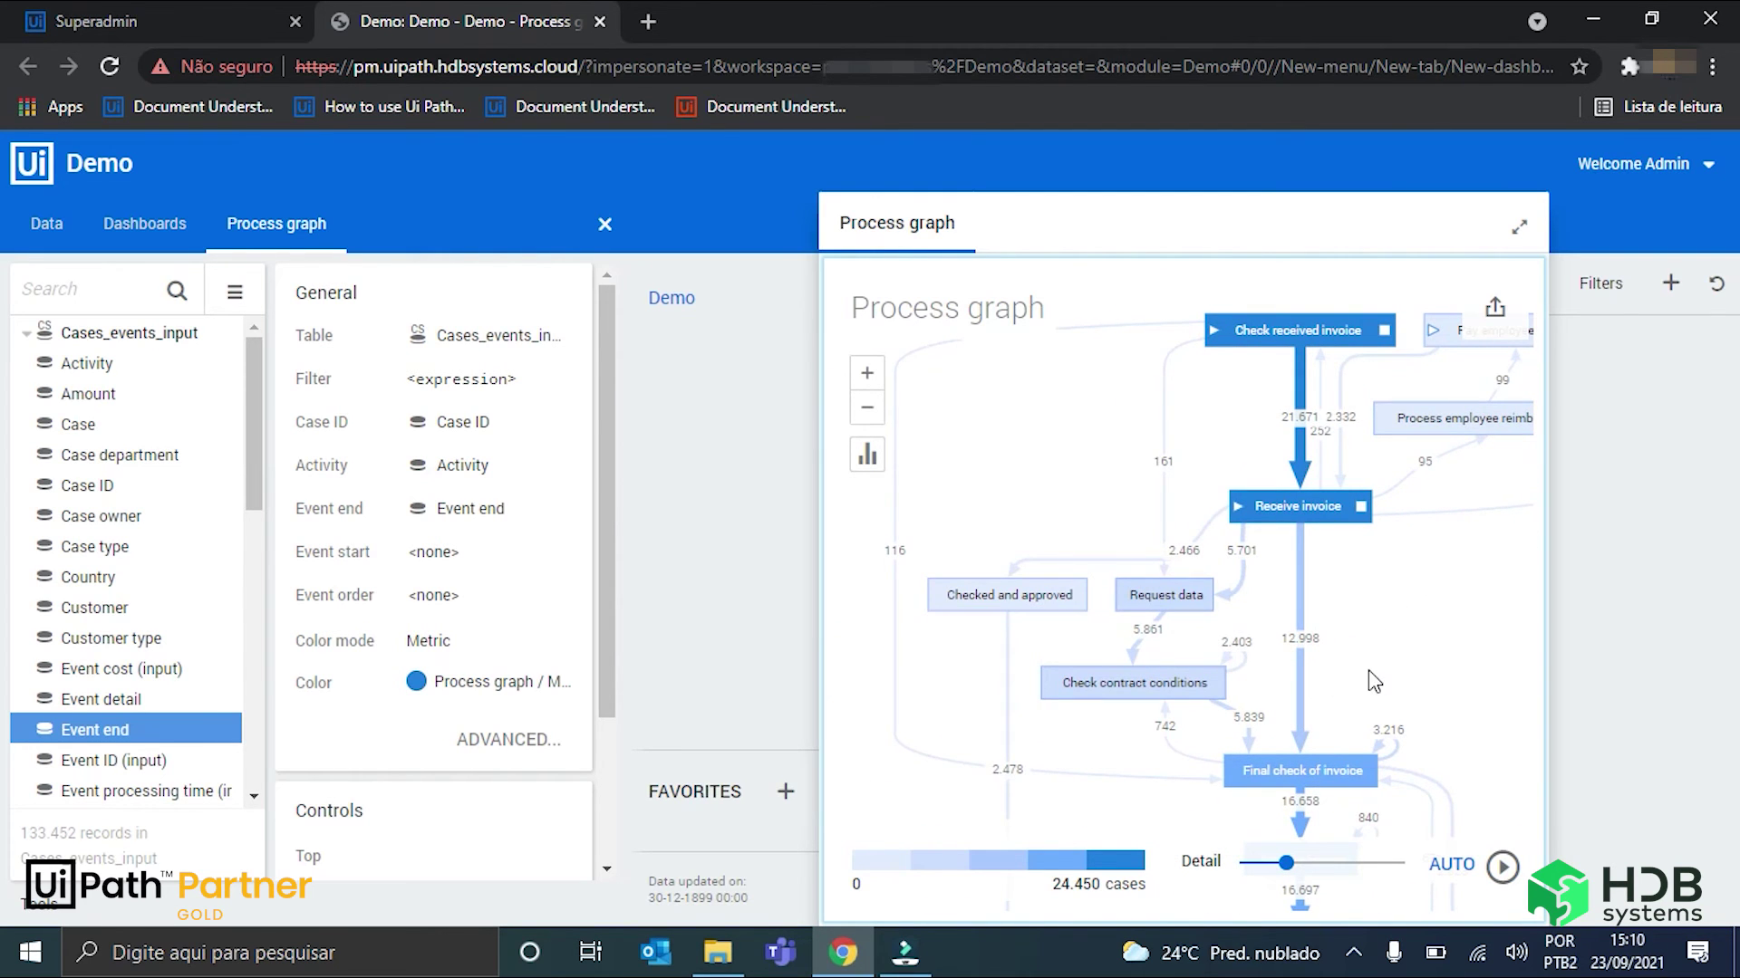
left_click(1368, 672)
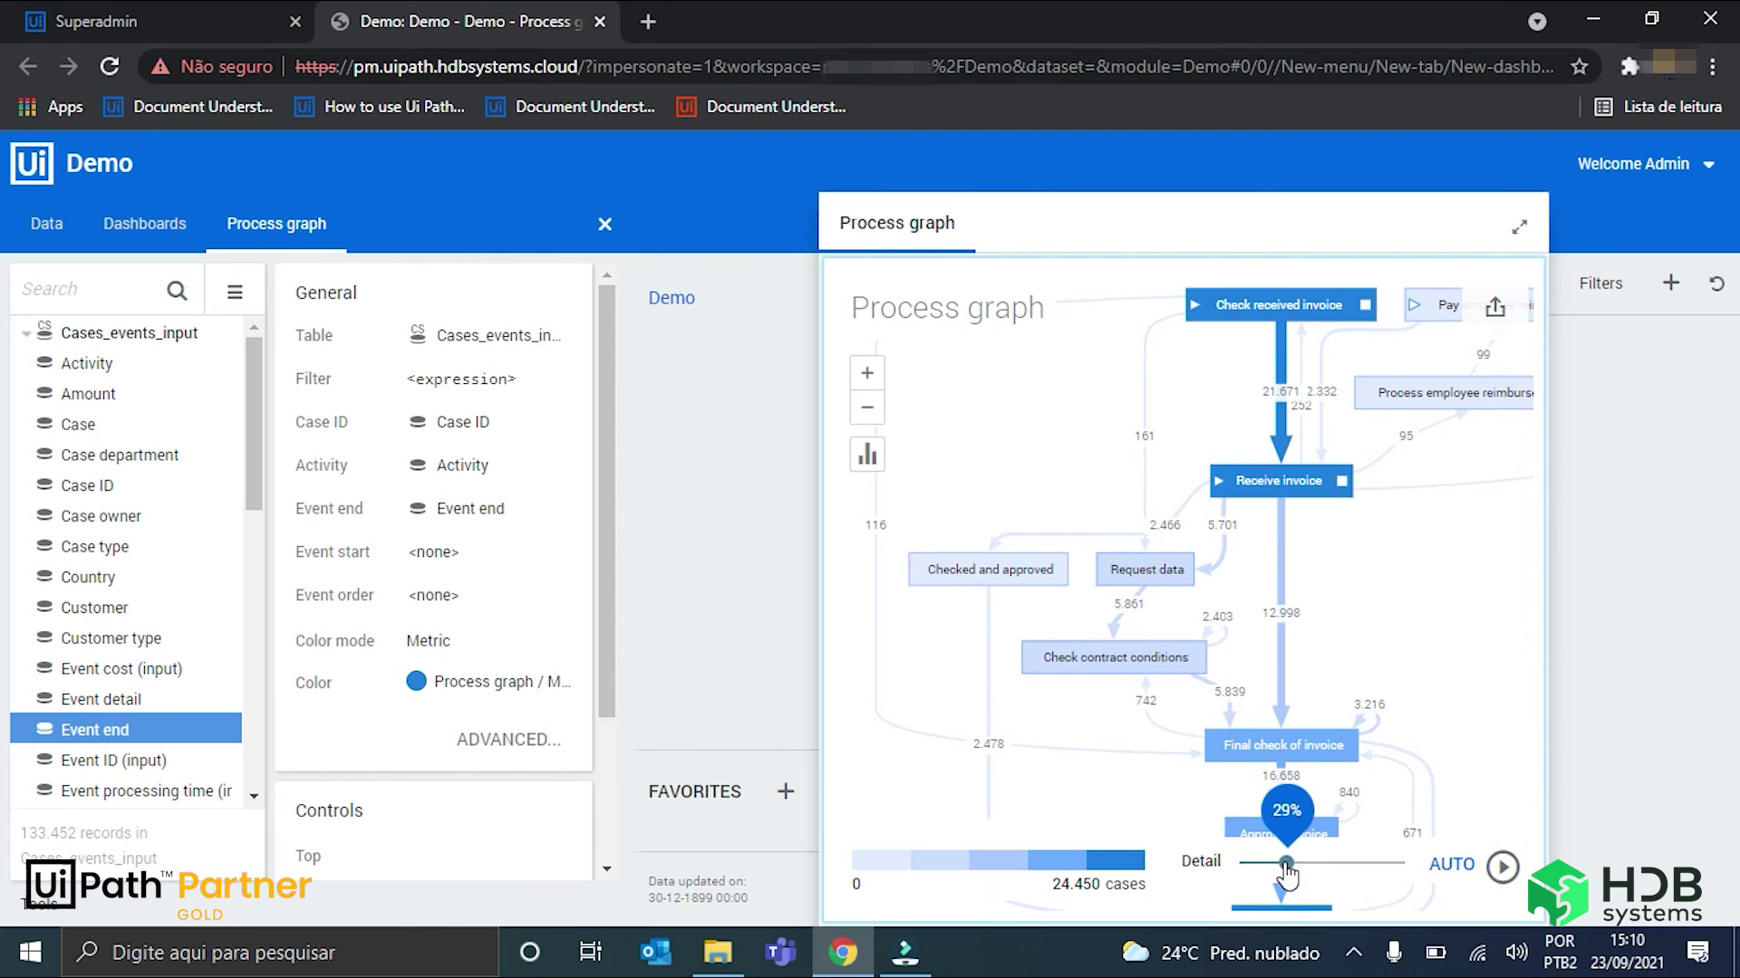
left_click_drag(1286, 865, 1238, 863)
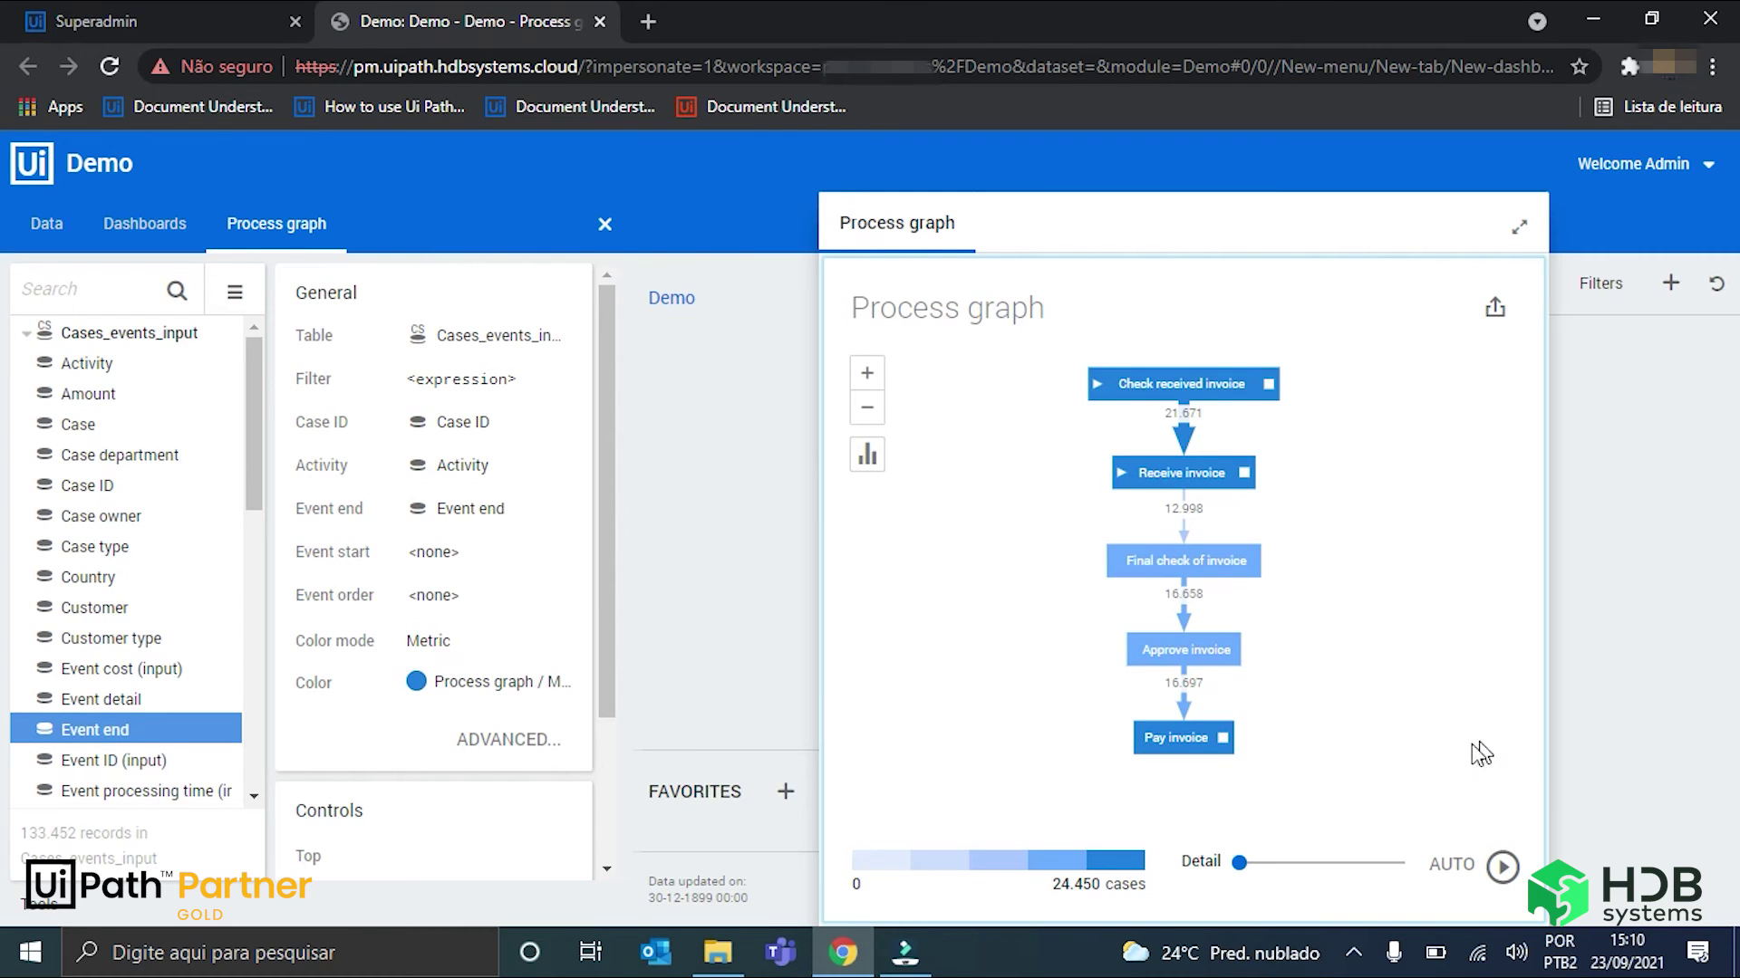
left_click_drag(1240, 864, 1285, 864)
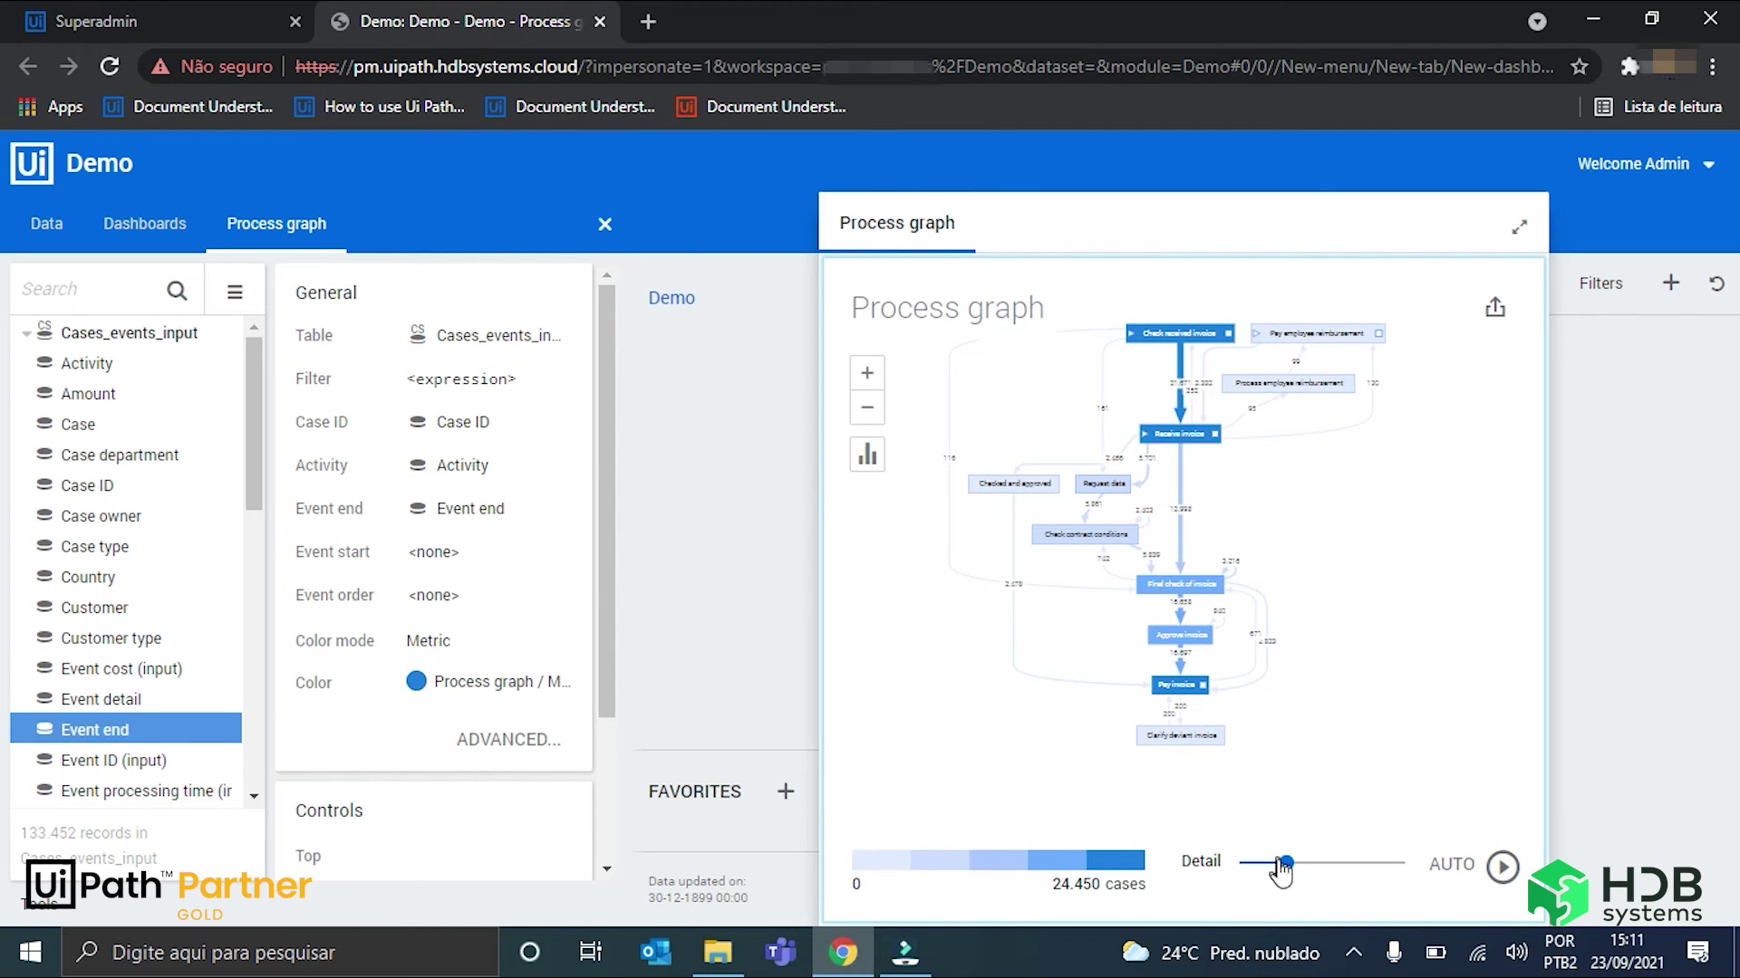
left_click_drag(1286, 864, 1404, 865)
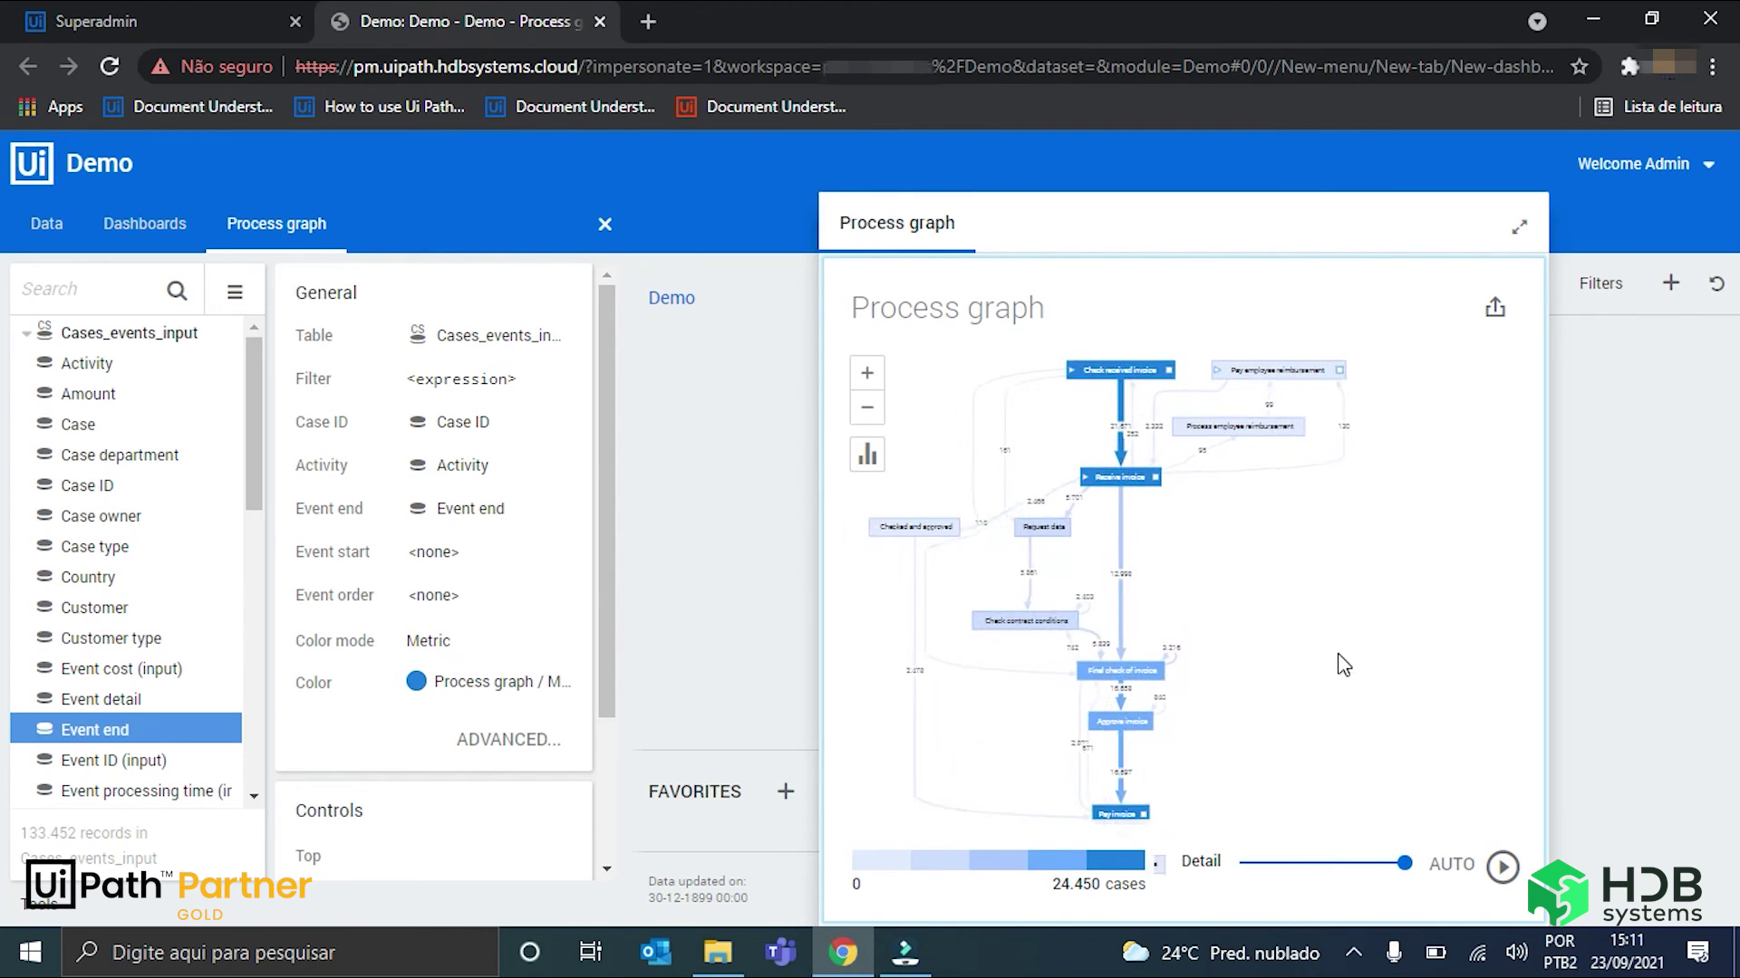
Select the Receive invoice to Approve invoice path, clear the selection, and recenter the graph
left_click(1246, 634)
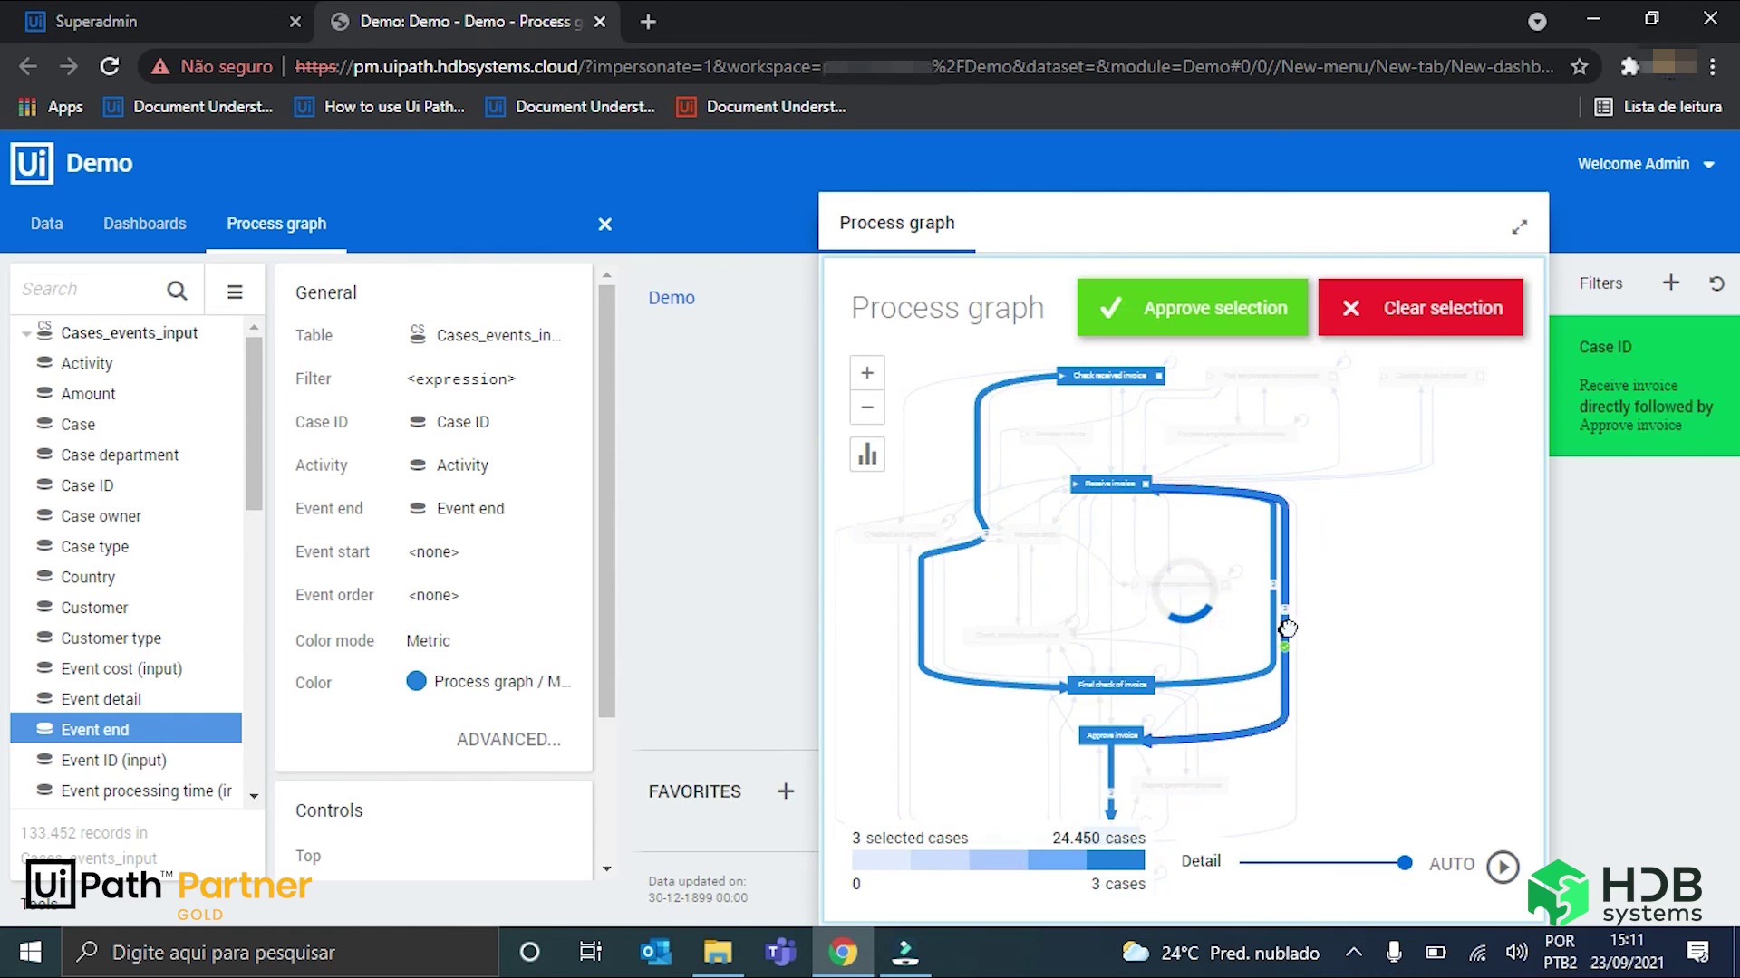
left_click(1418, 322)
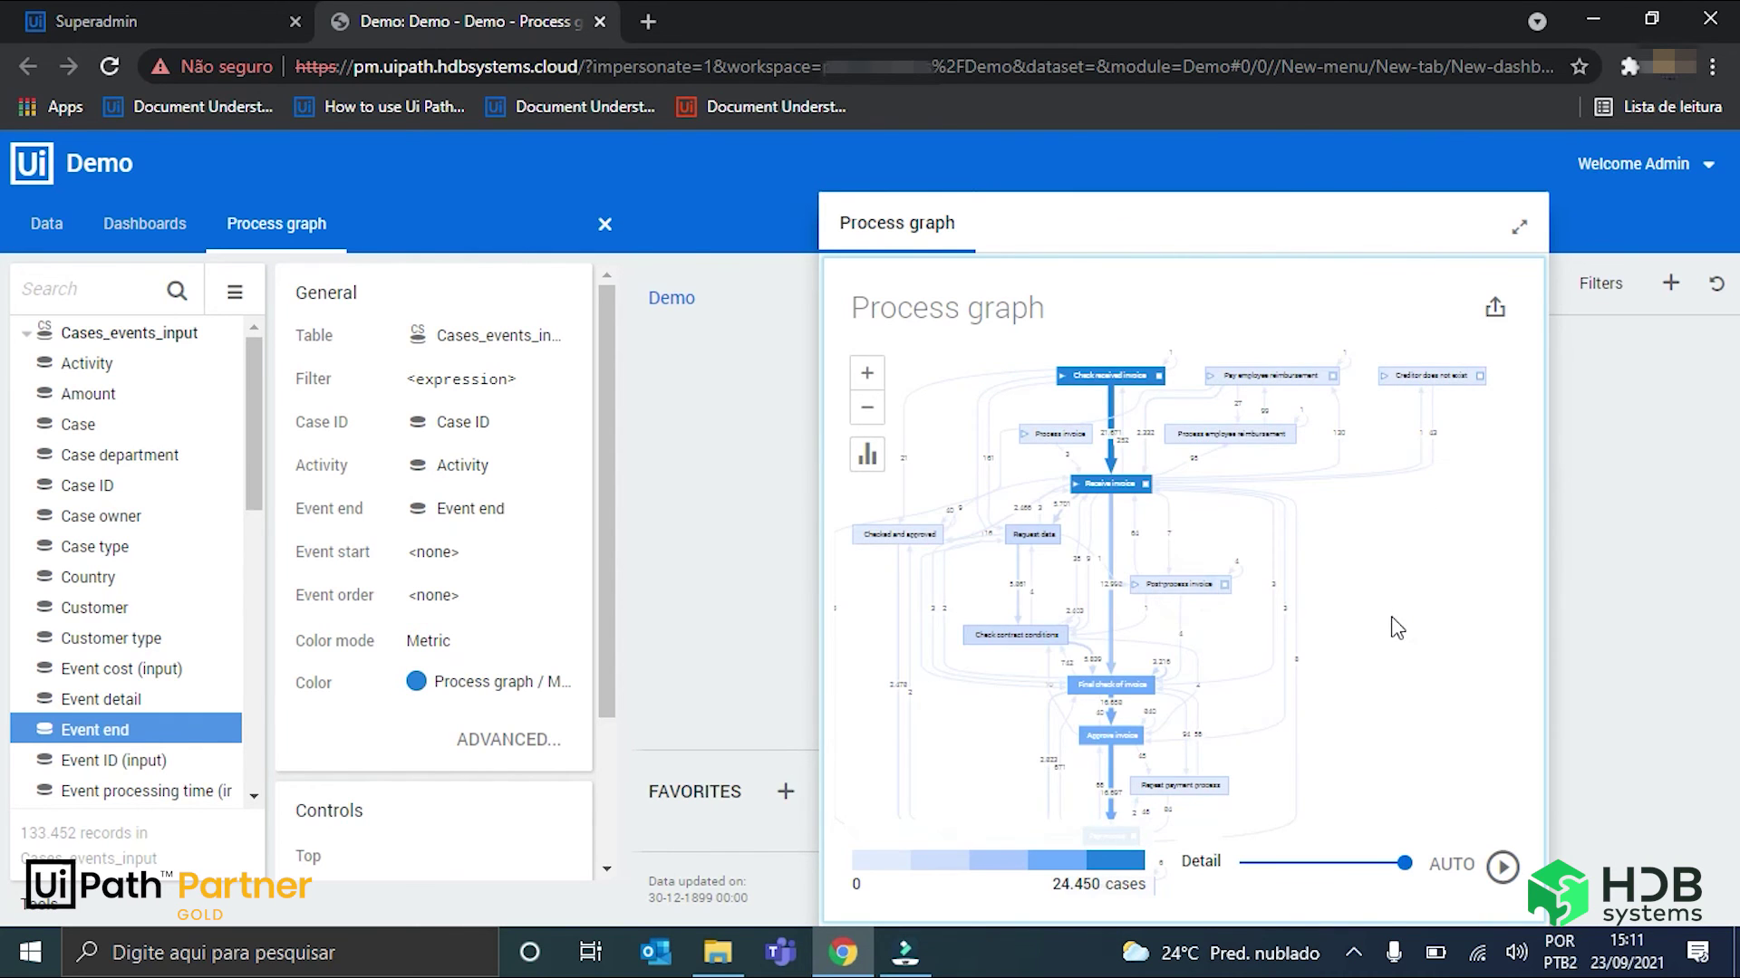
left_click_drag(1229, 619, 1305, 589)
mouse_move(1256, 546)
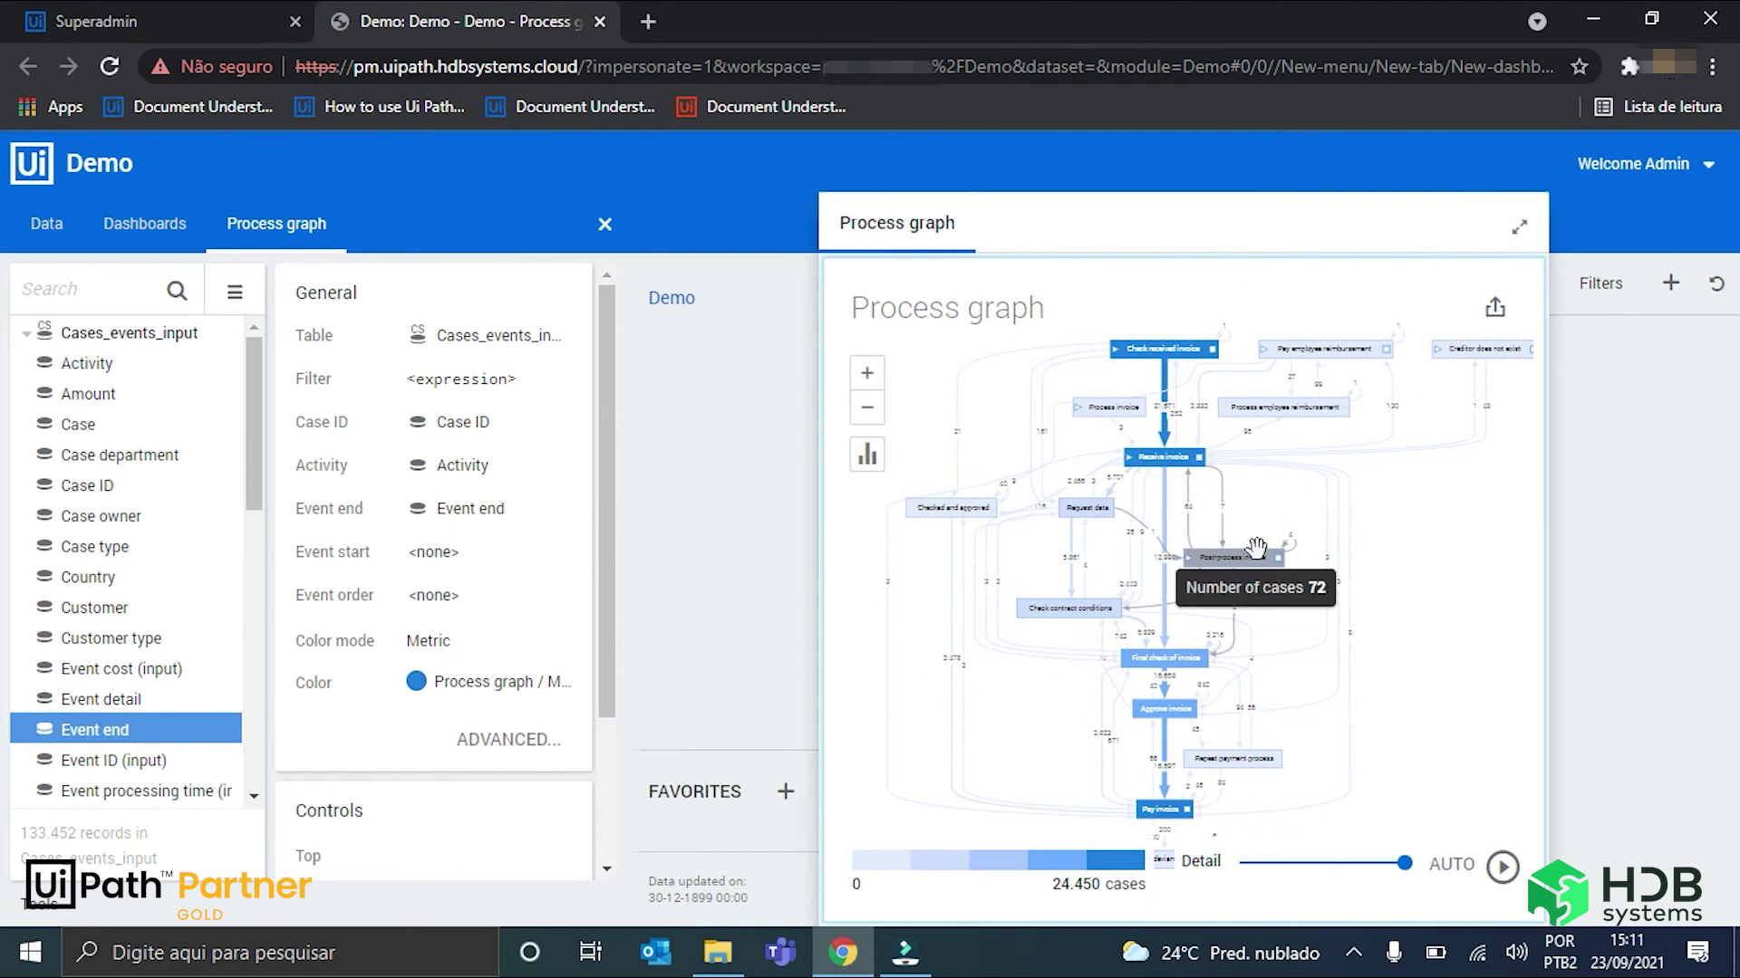
scroll(1367, 568, "up", 2)
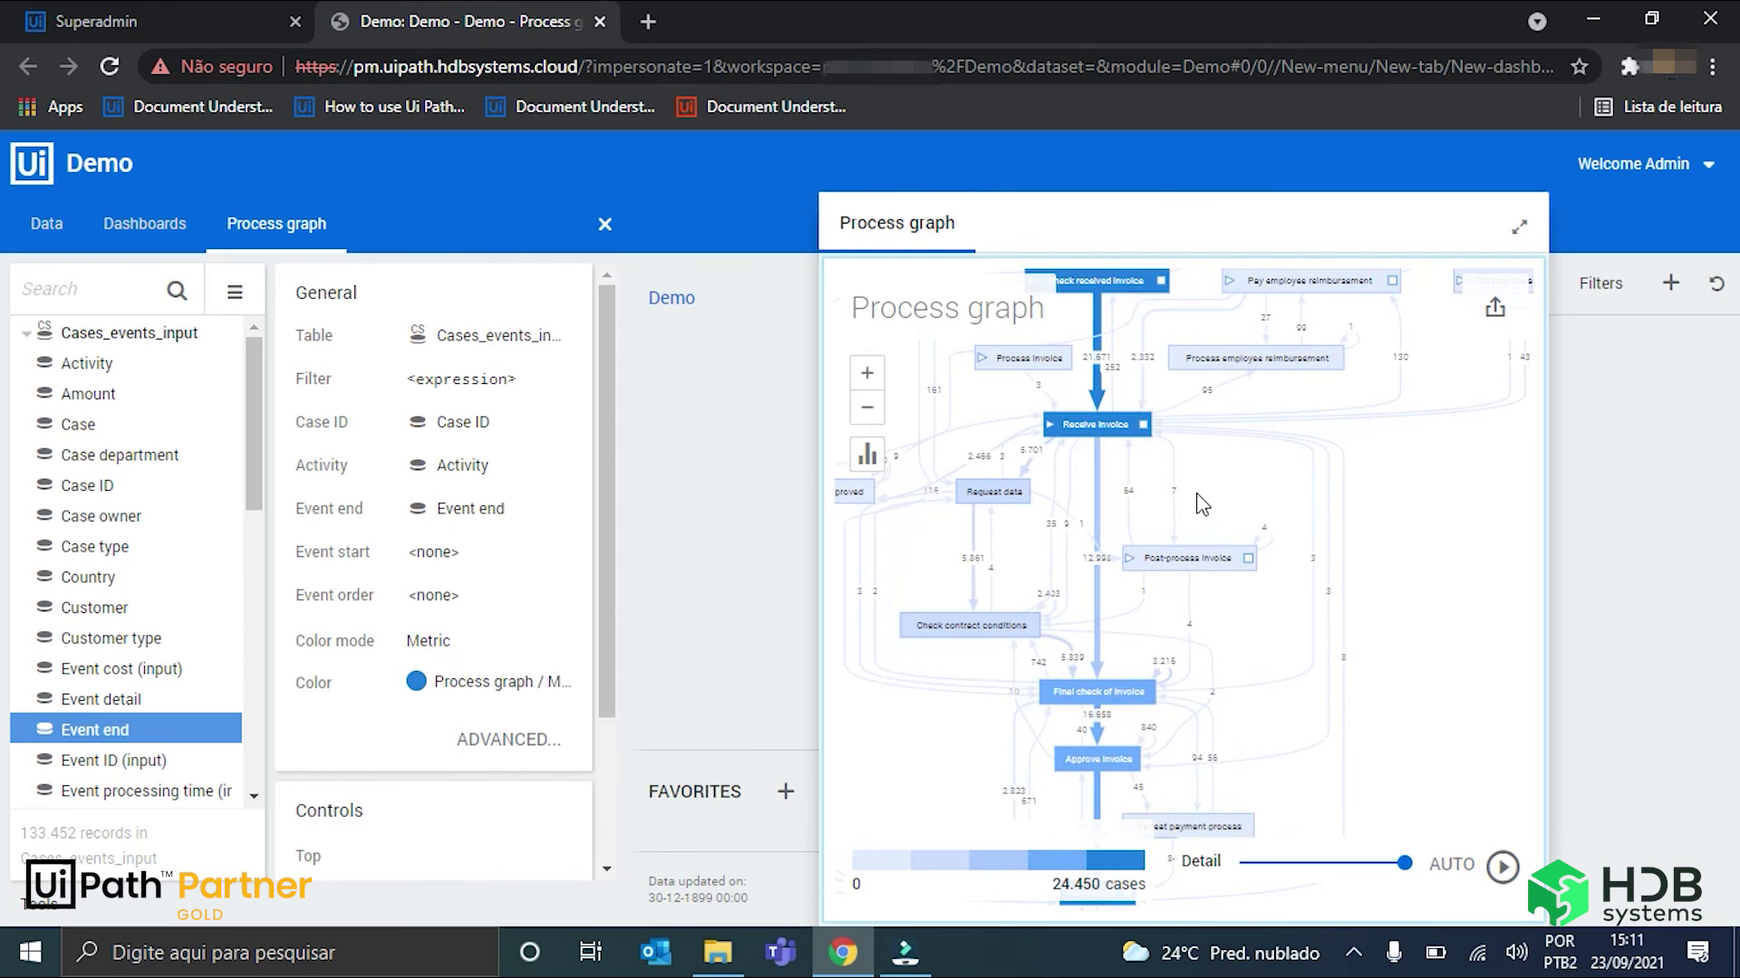
left_click_drag(1212, 485, 1321, 517)
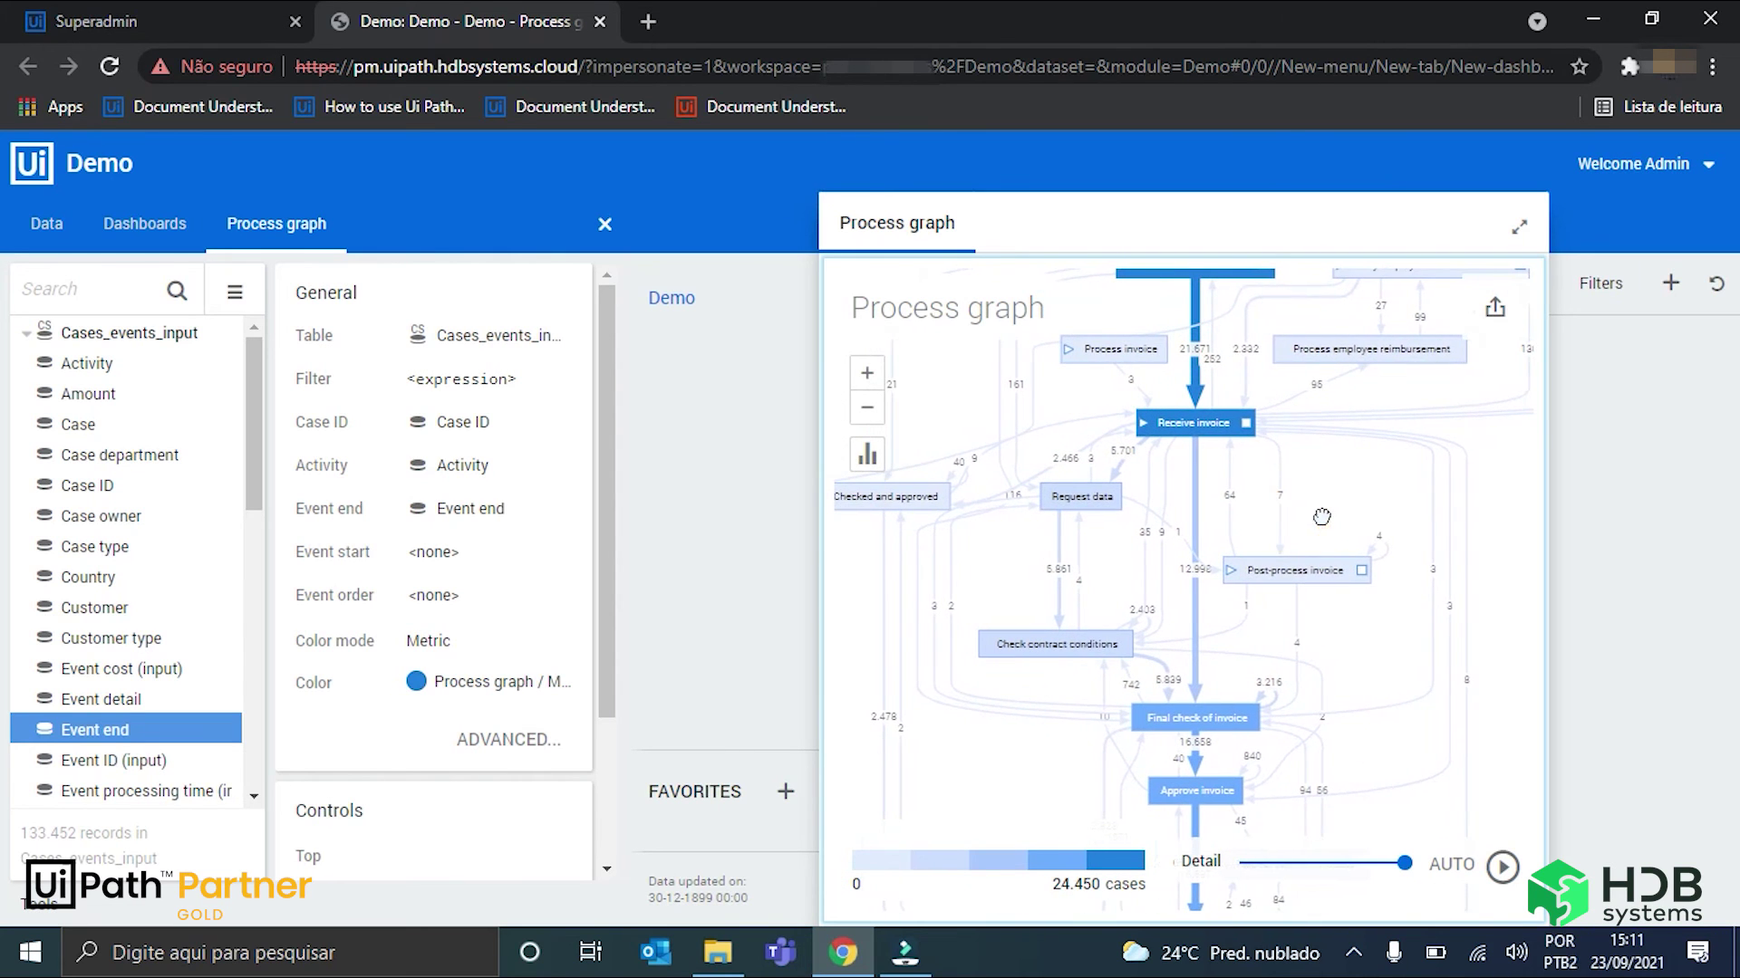
scroll(1329, 527, "down", 1)
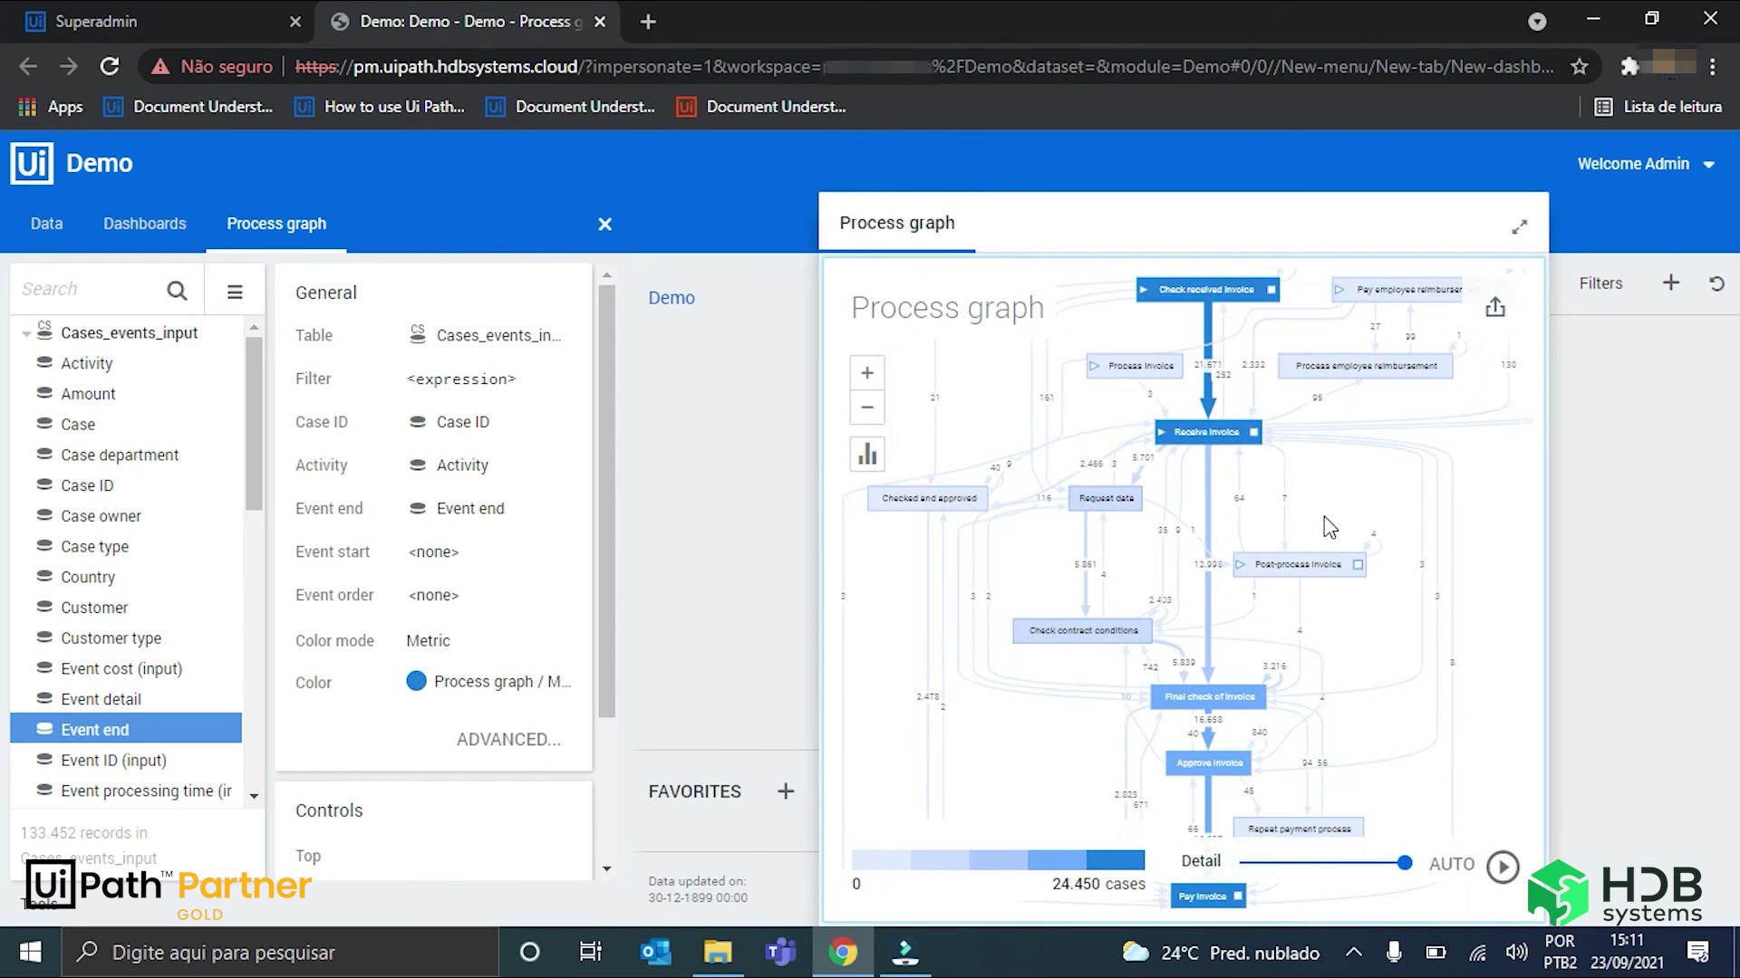
Start the case flow animation on the invoice graph, then pause it
left_click(1502, 872)
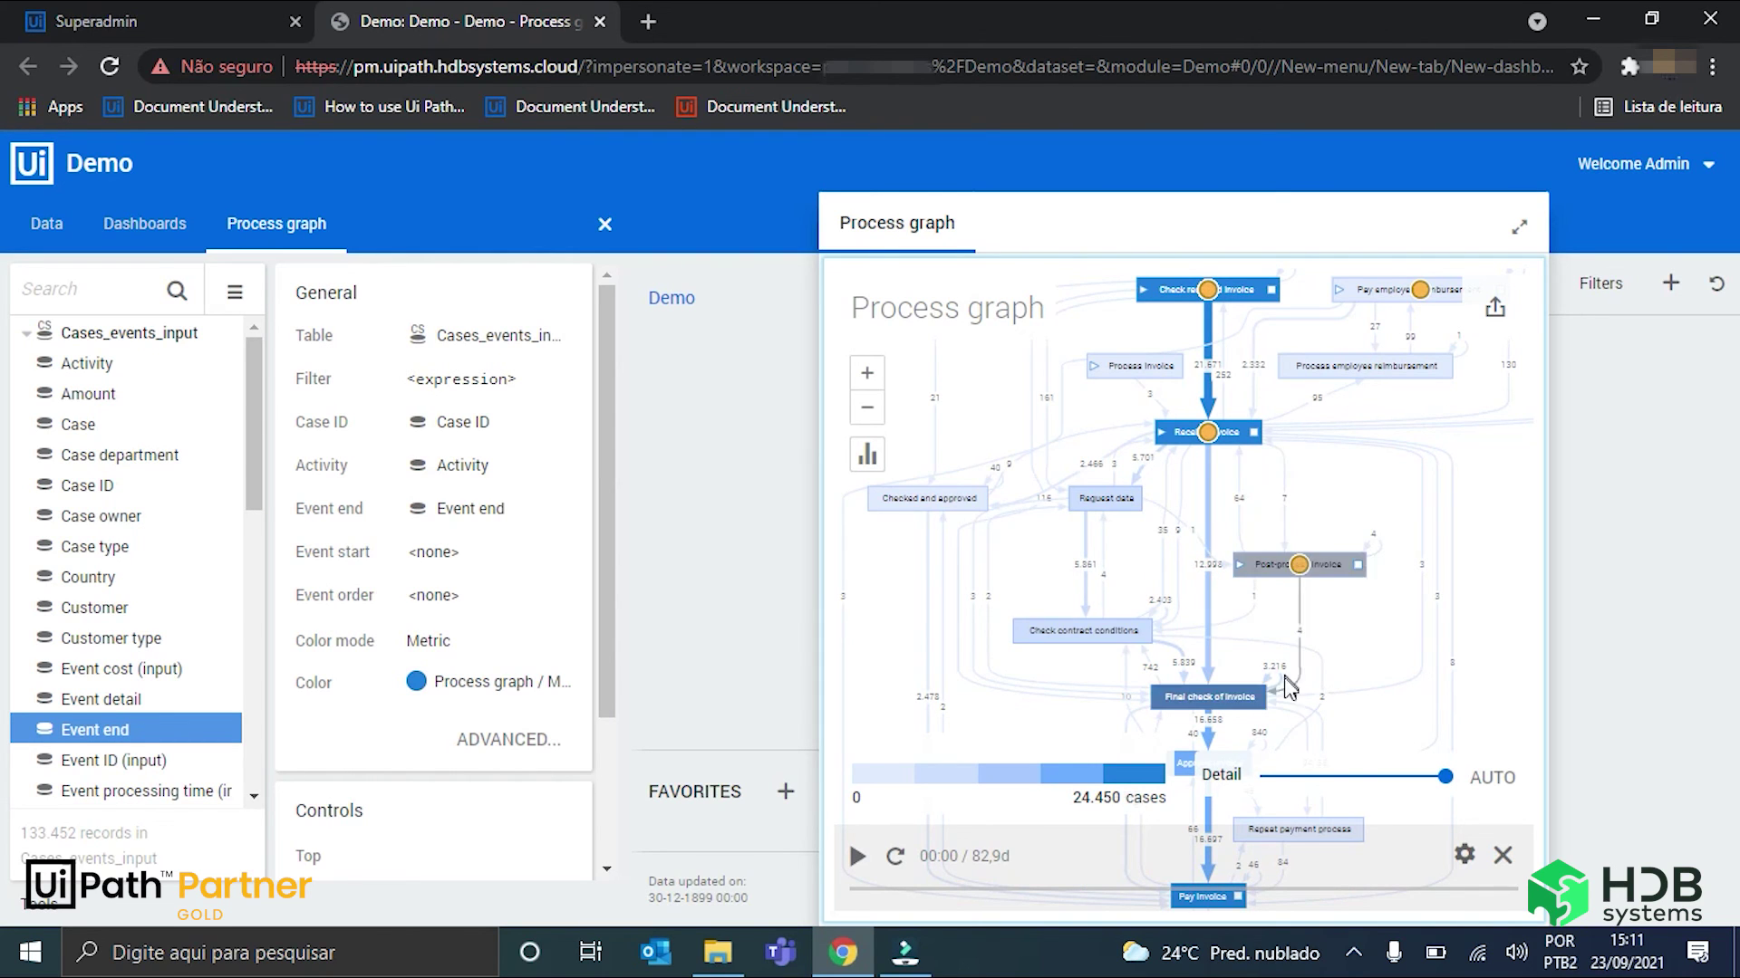
left_click(861, 864)
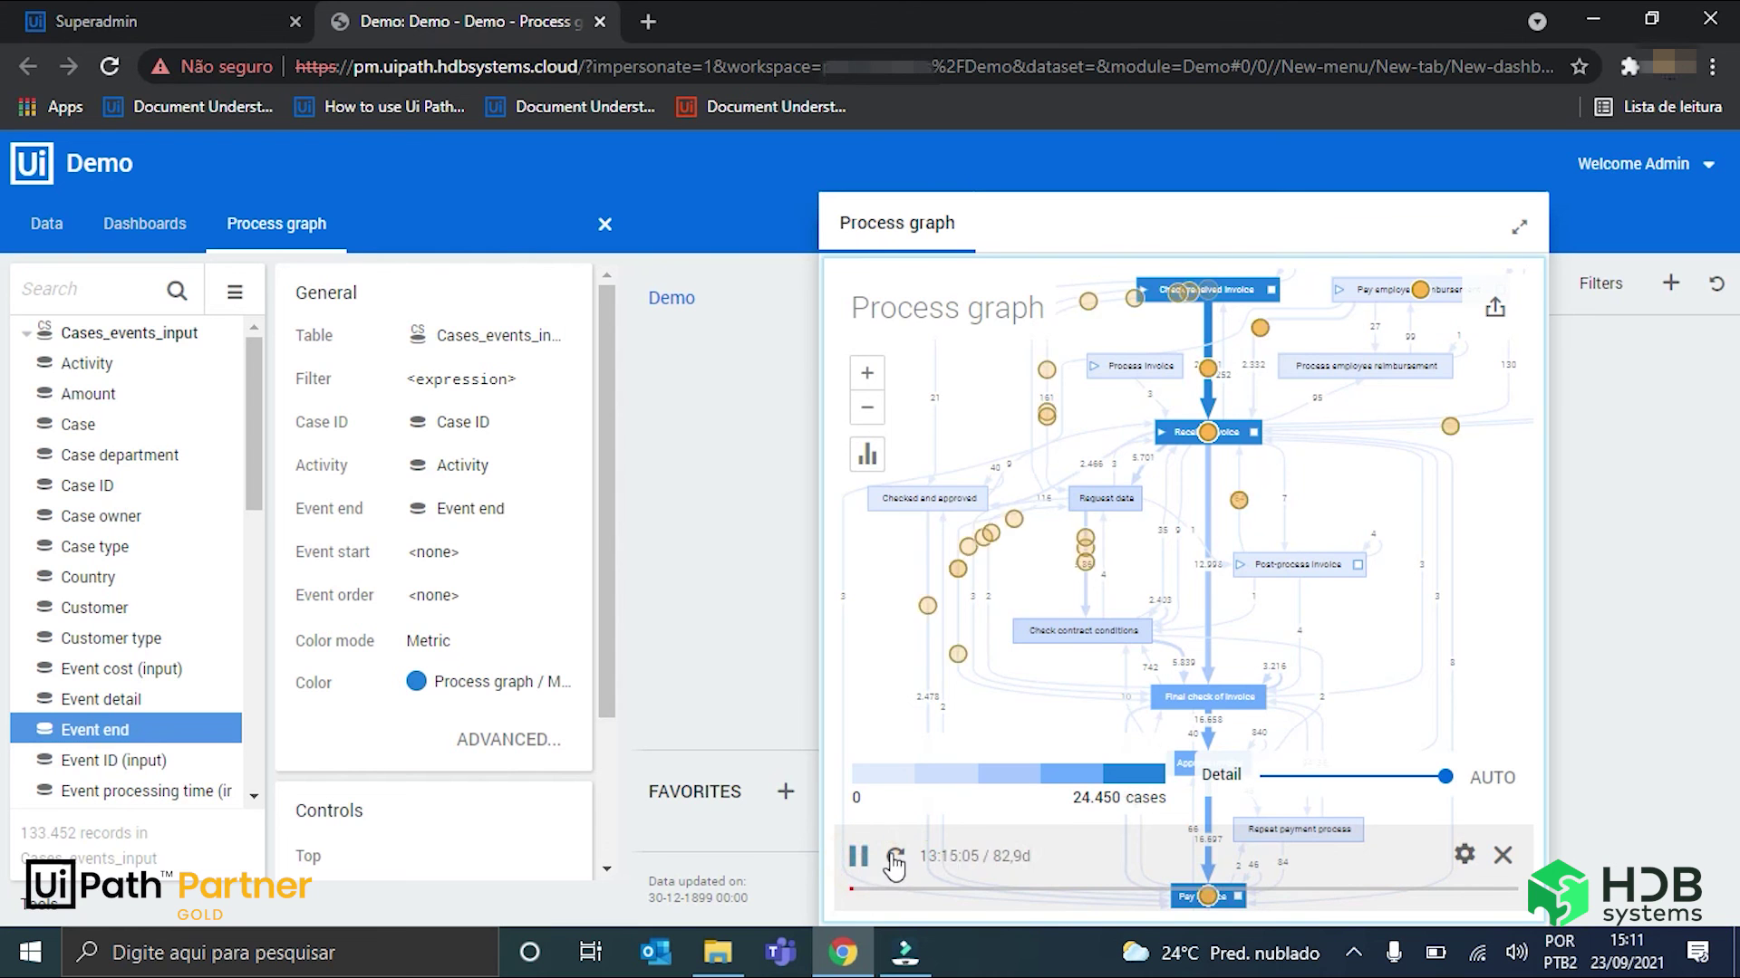
scroll(1396, 613, "down", 2)
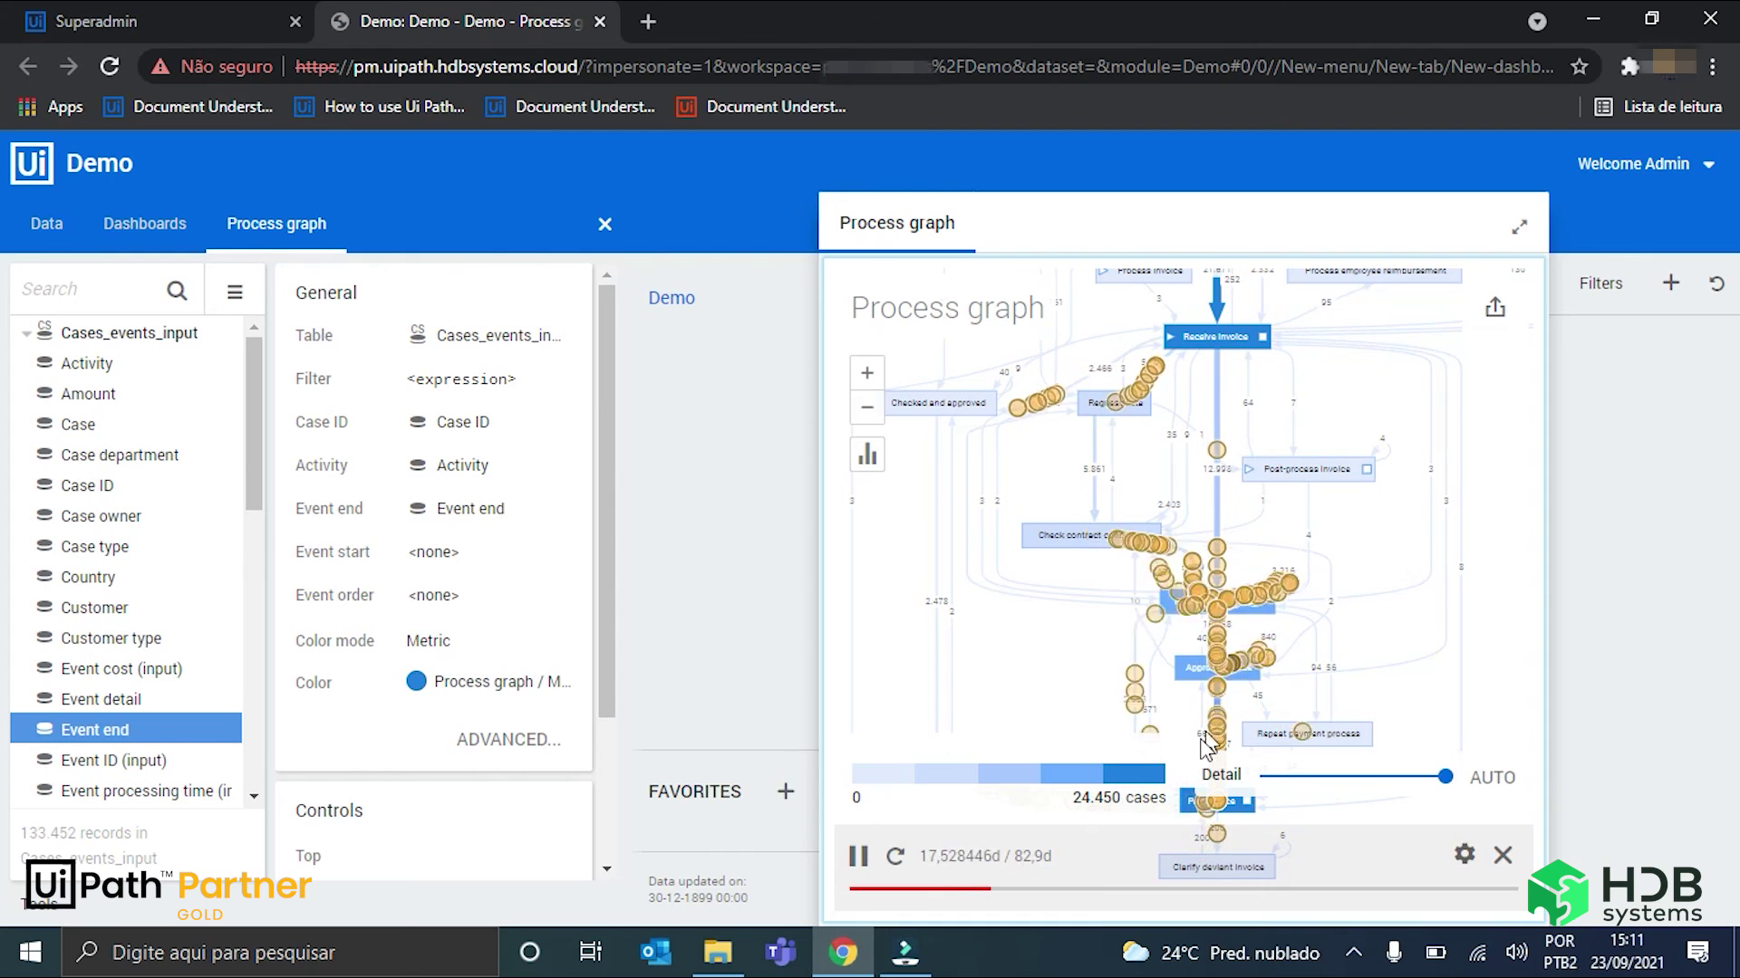
left_click(858, 856)
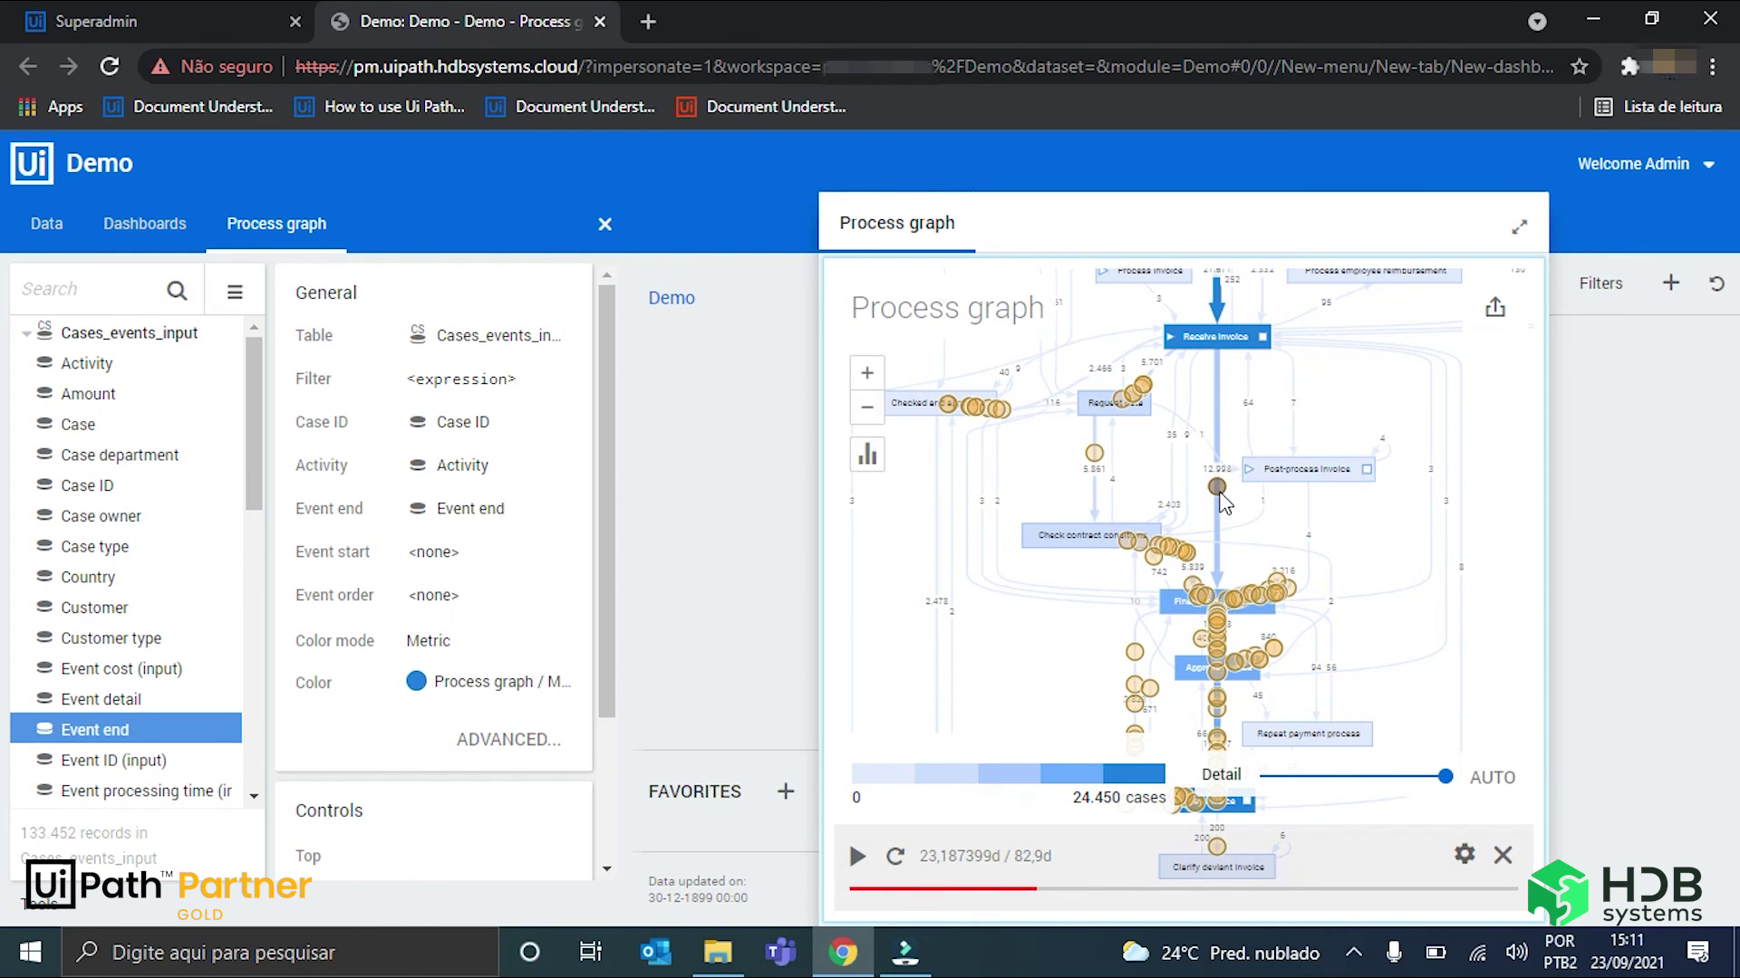
Pan the graph to the lower activities and resume the 82,9-day replay
mouse_move(1219, 493)
left_click_drag(1338, 594, 1320, 442)
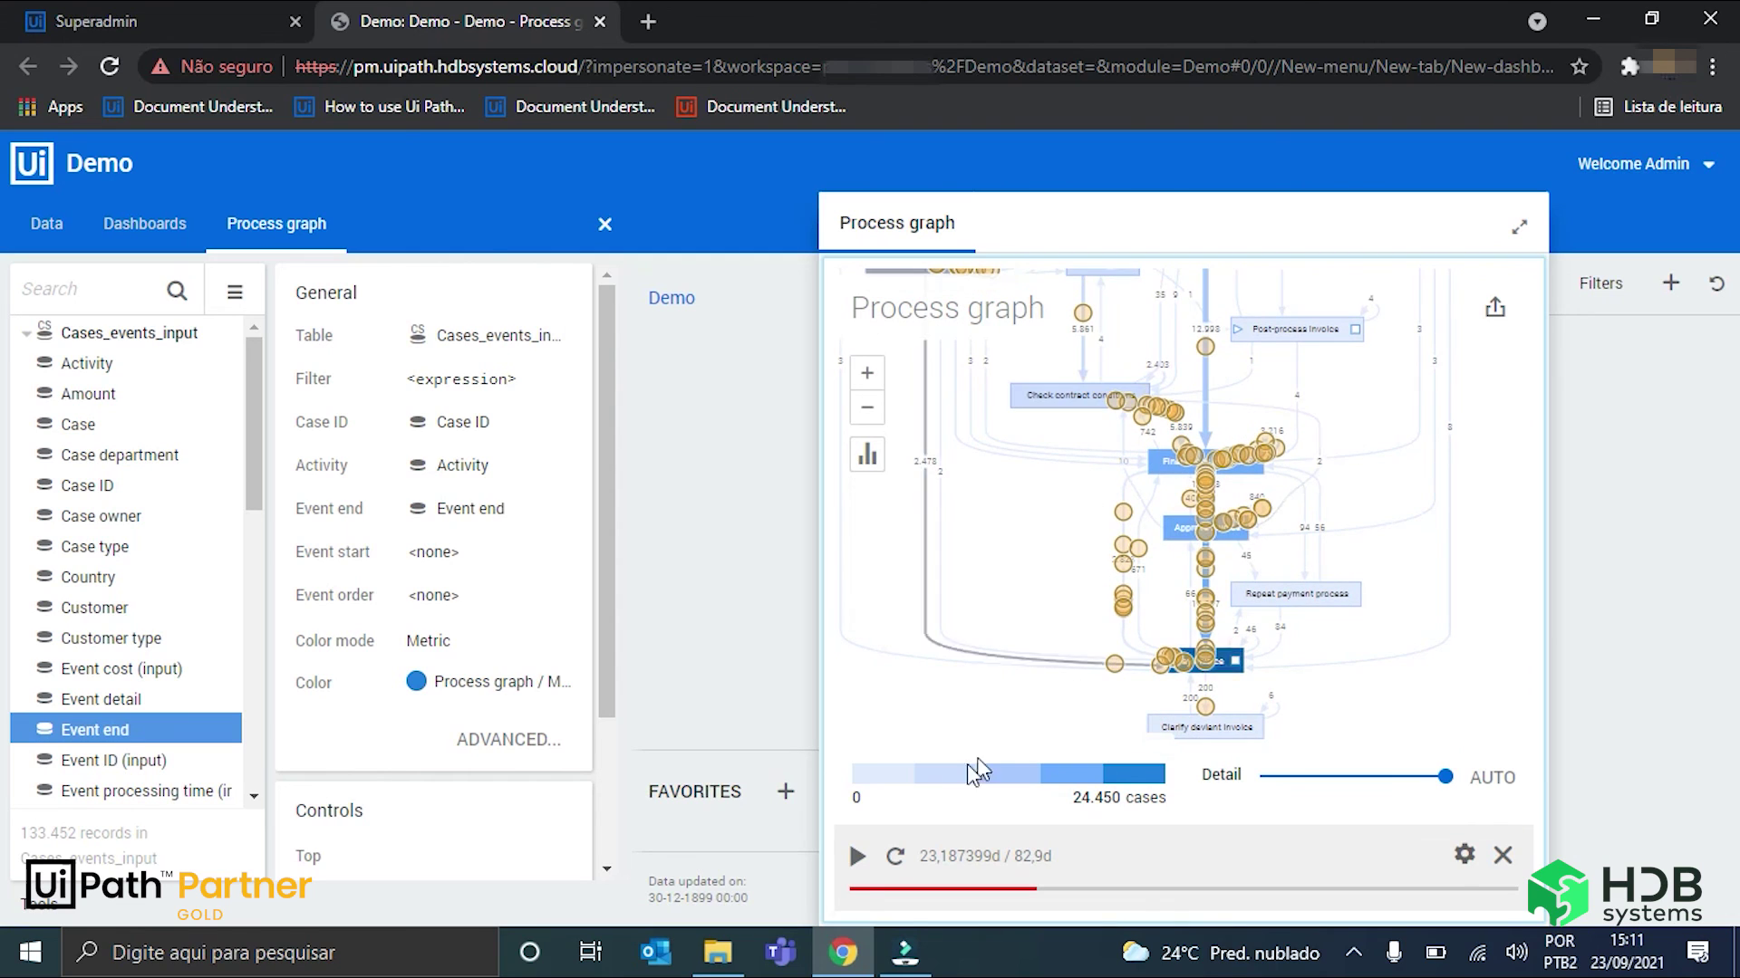
left_click(857, 857)
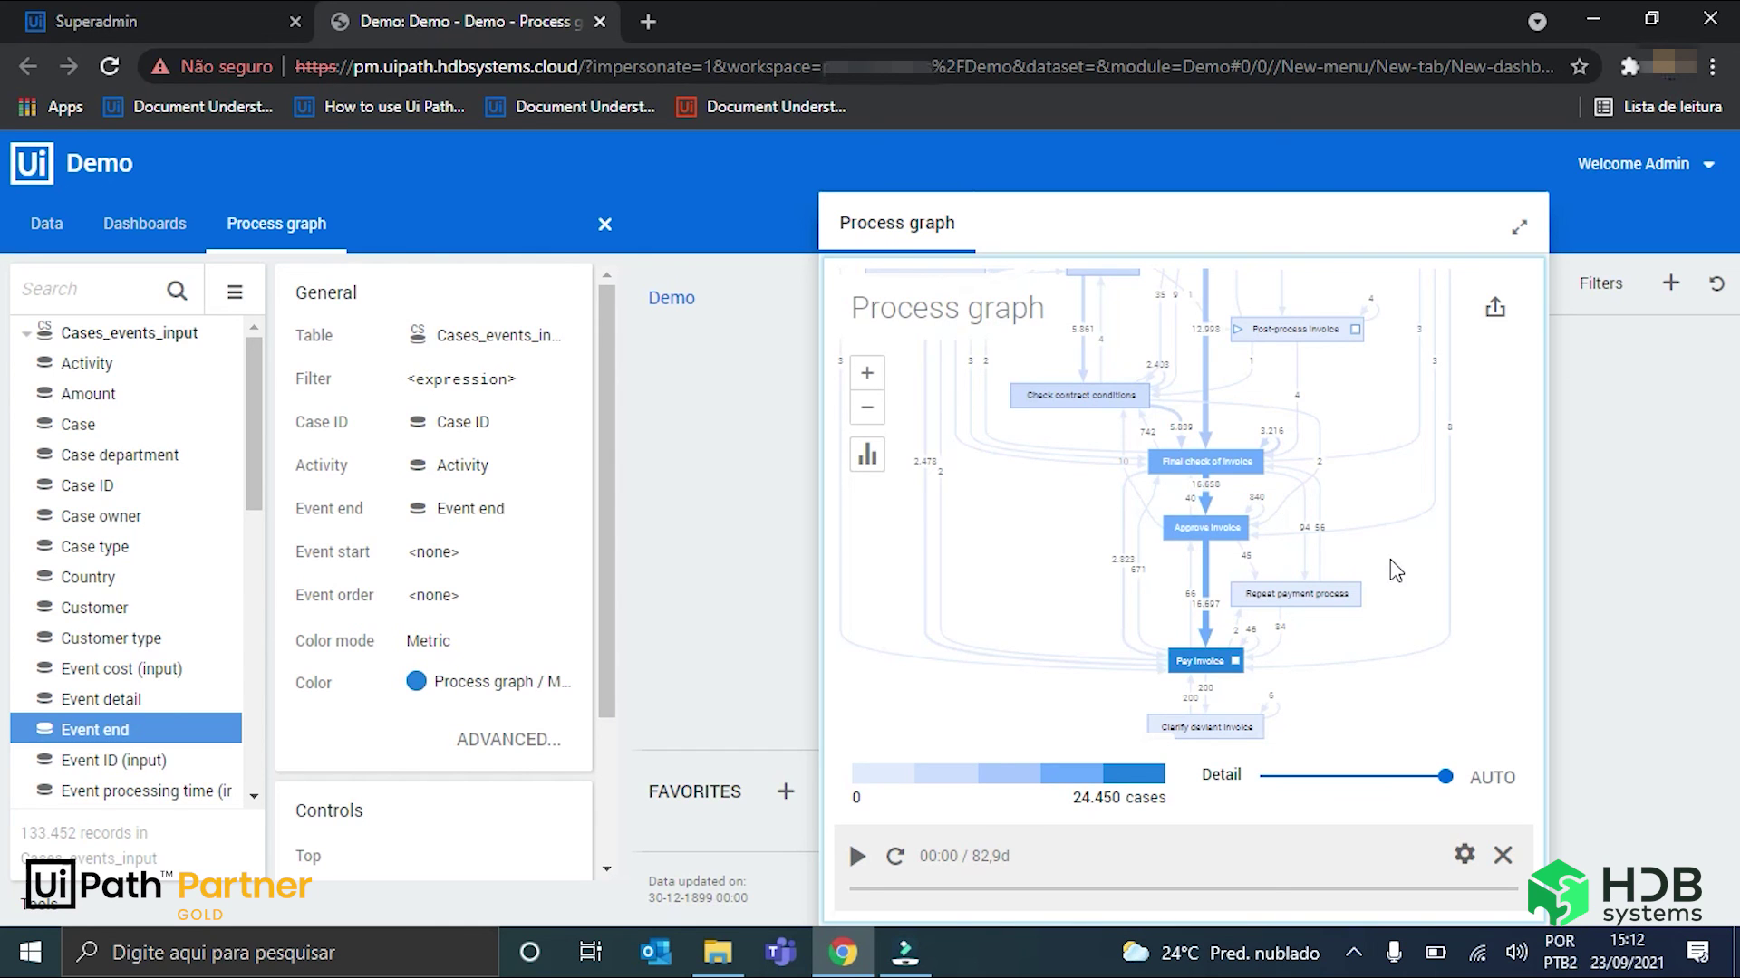
mouse_move(1395, 553)
left_mouse_down()
mouse_move(1400, 598)
mouse_move(1398, 563)
left_mouse_up()
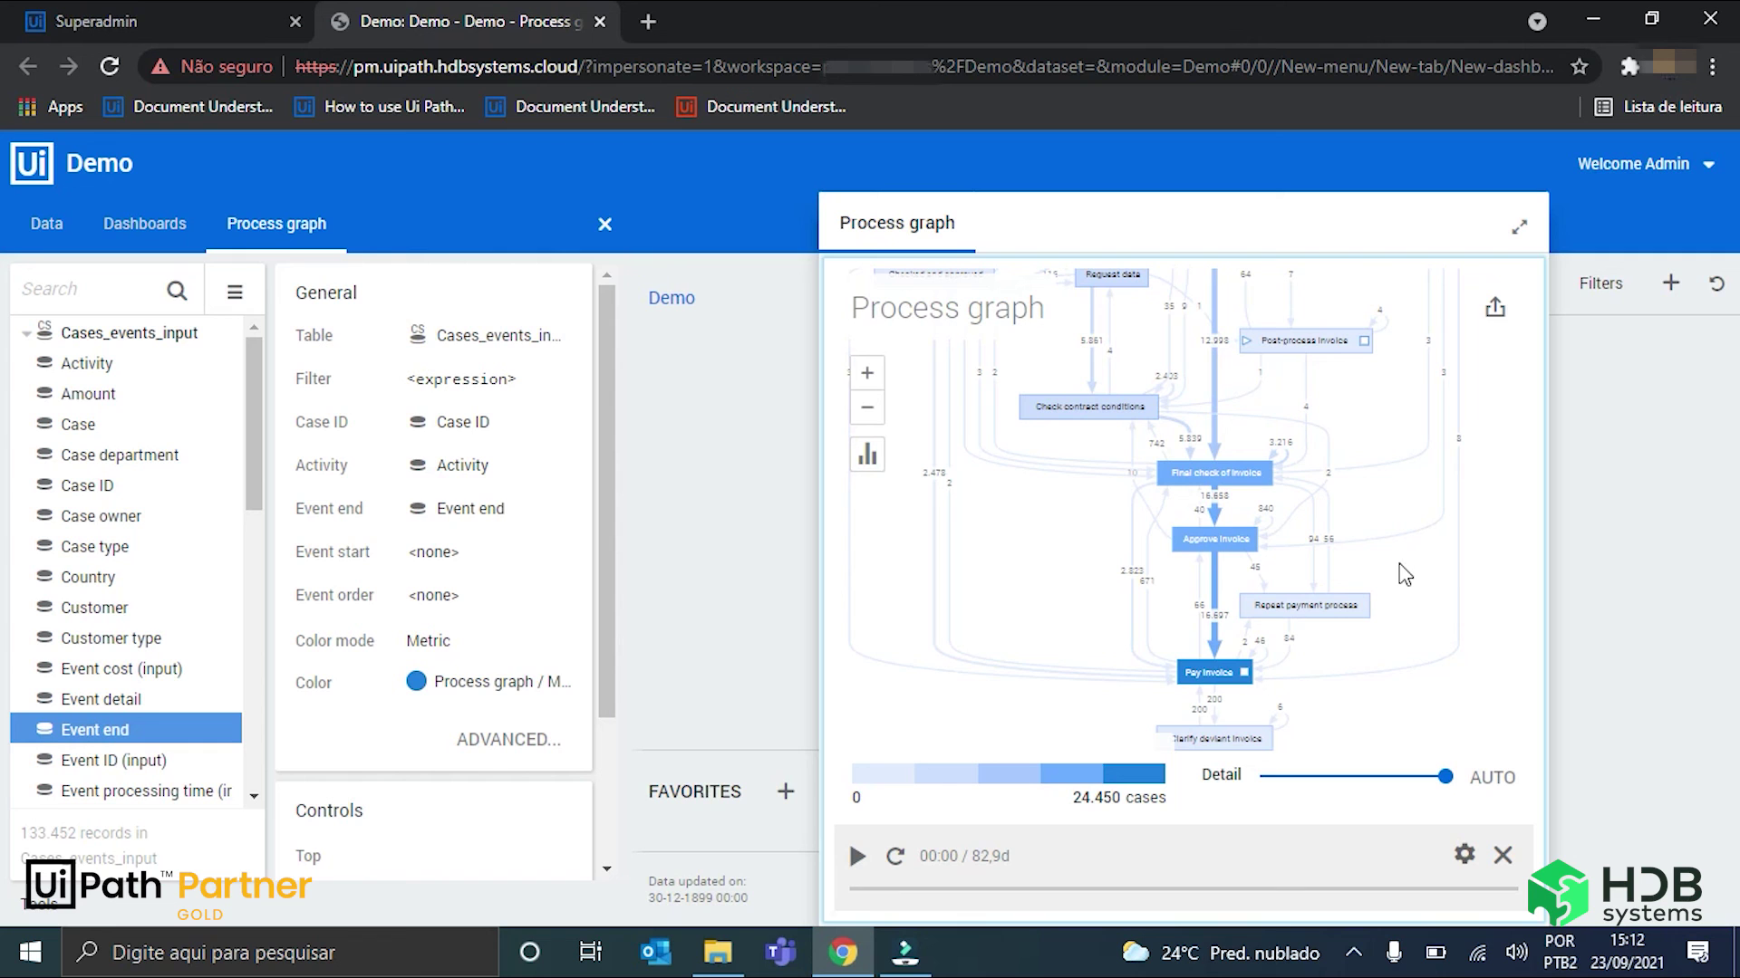